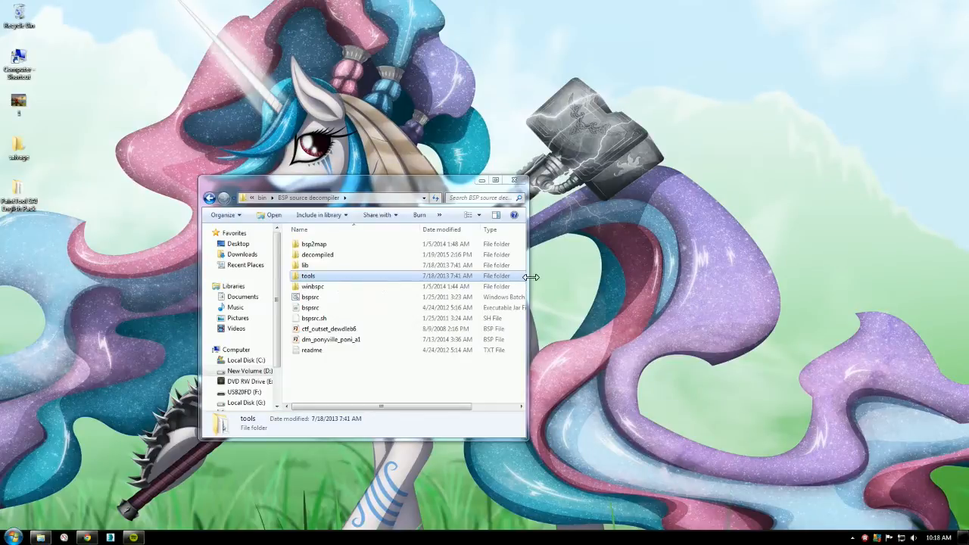
# Widen the folder window, look through the decompiled folder's contents and return to the BSP source decompiler folder.
pyautogui.moveTo(532, 277); pyautogui.dragTo(609, 277)
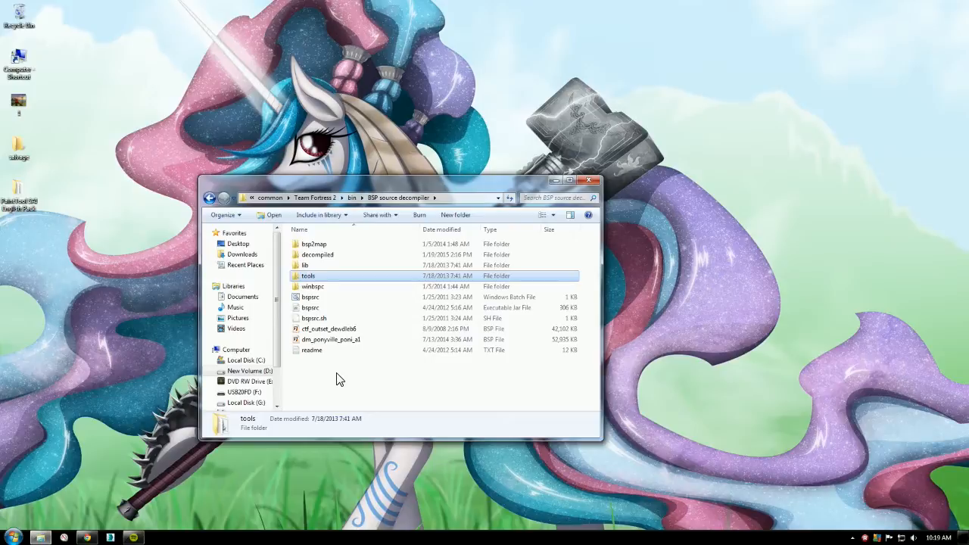
pyautogui.doubleClick(325, 258)
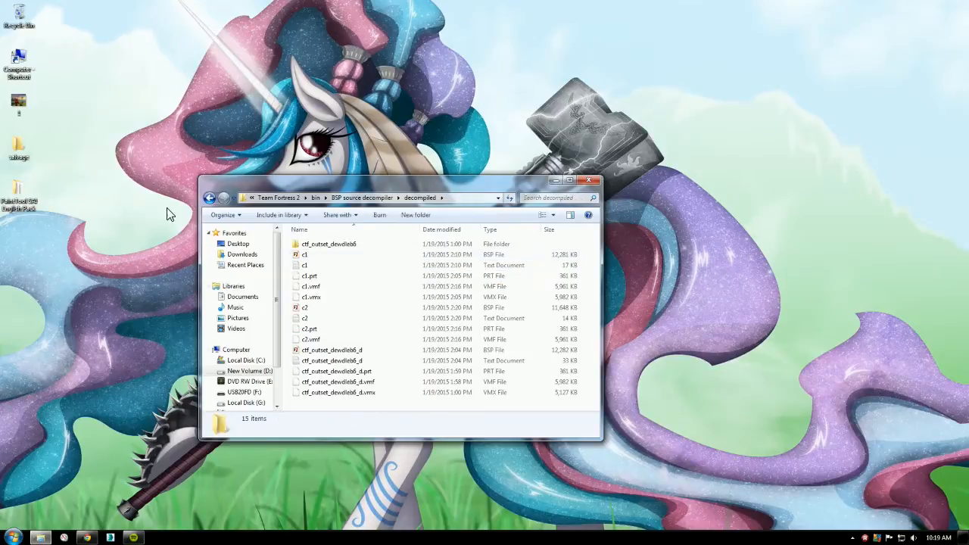
pyautogui.click(206, 196)
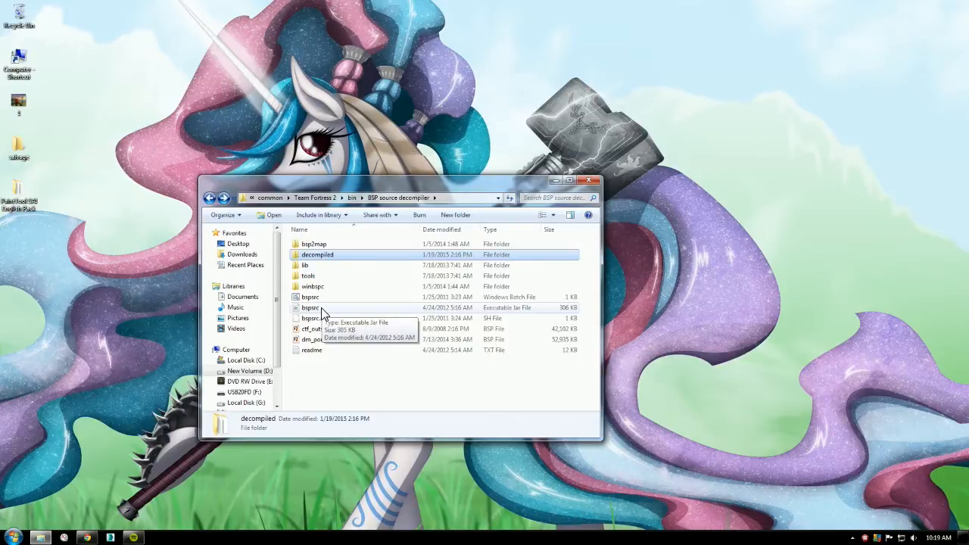
# Launch the bspsrc executable jar and arrange the BSPSource window beside the folder window.
pyautogui.moveTo(352, 185); pyautogui.dragTo(473, 166)
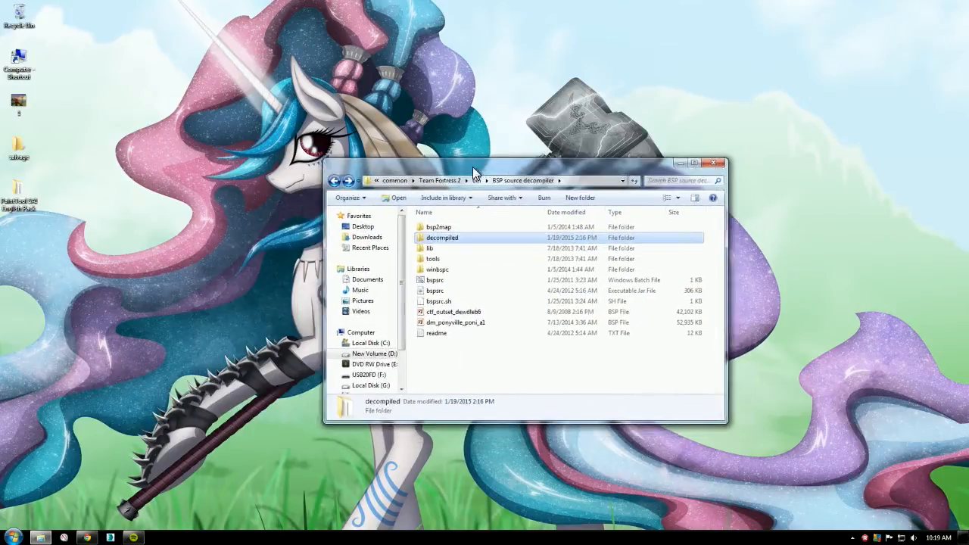
pyautogui.click(433, 290)
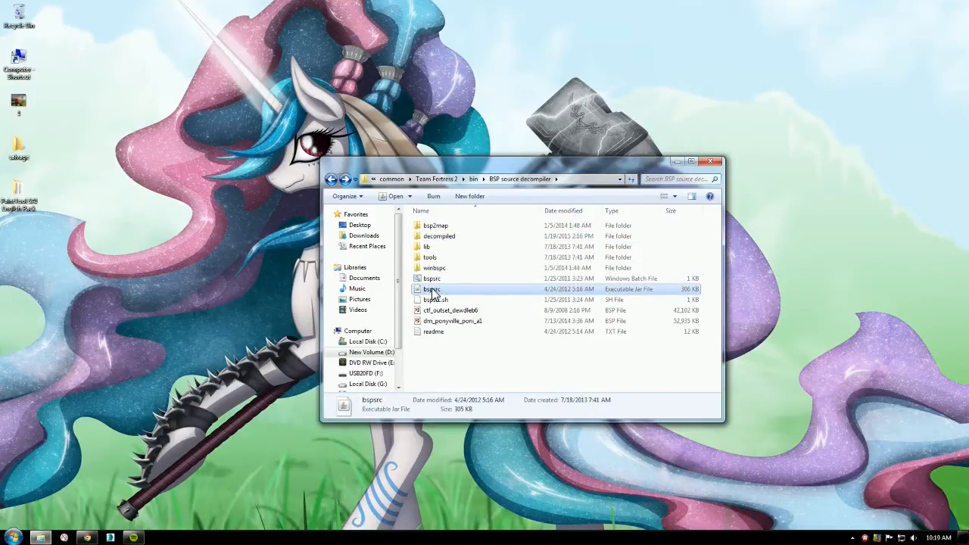
pyautogui.moveTo(108, 33); pyautogui.dragTo(196, 217)
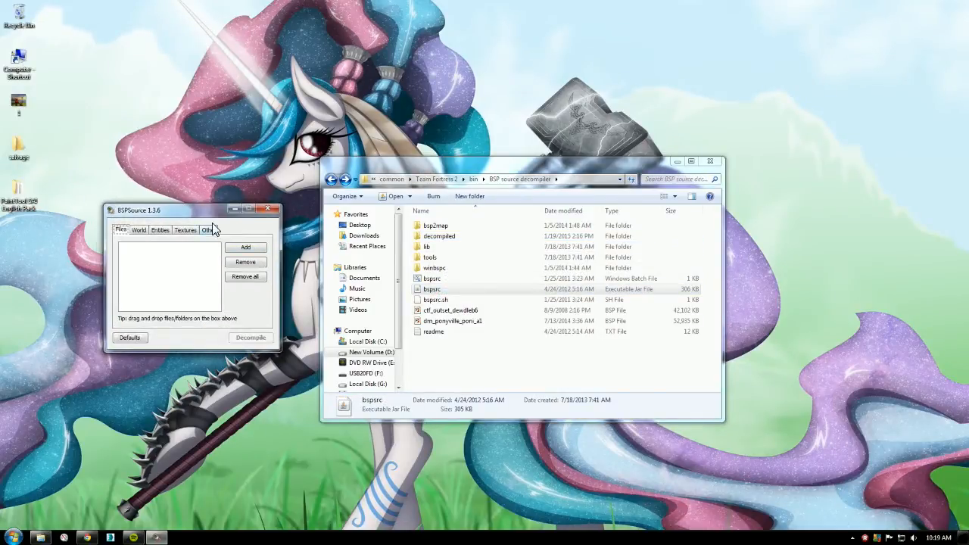
# Add the ctf_outset_dewdleb6 map from the BSP source decompiler folder to the list of files to decompile.
pyautogui.click(243, 248)
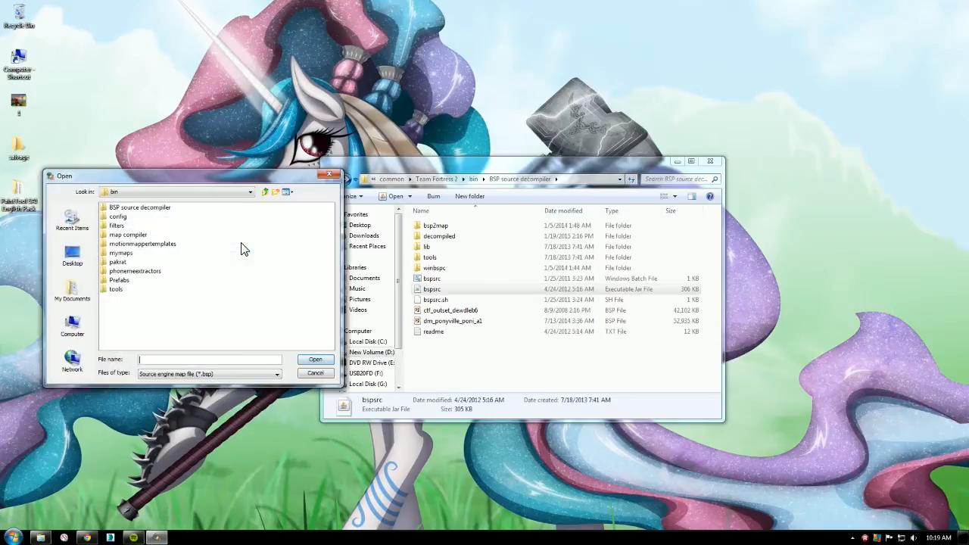
pyautogui.doubleClick(137, 209)
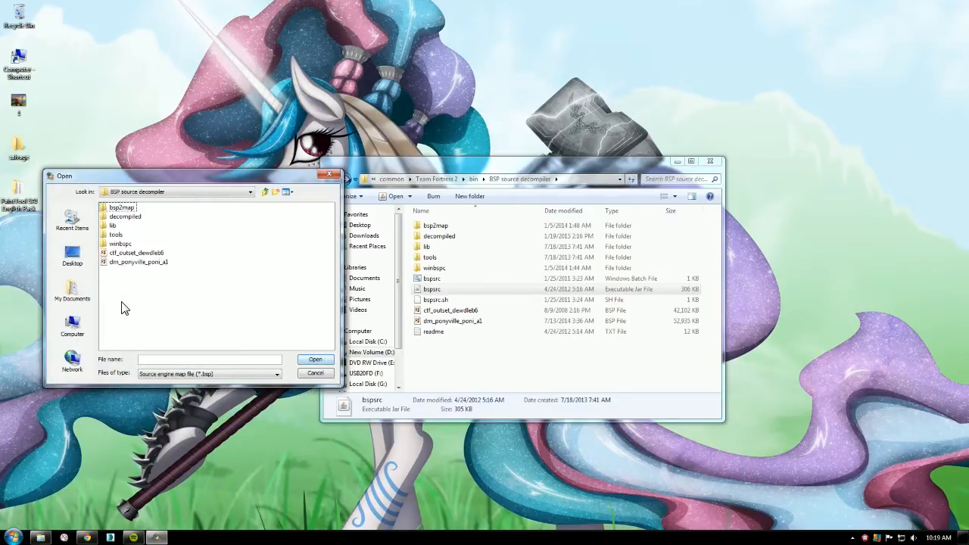
pyautogui.click(137, 253)
pyautogui.click(315, 360)
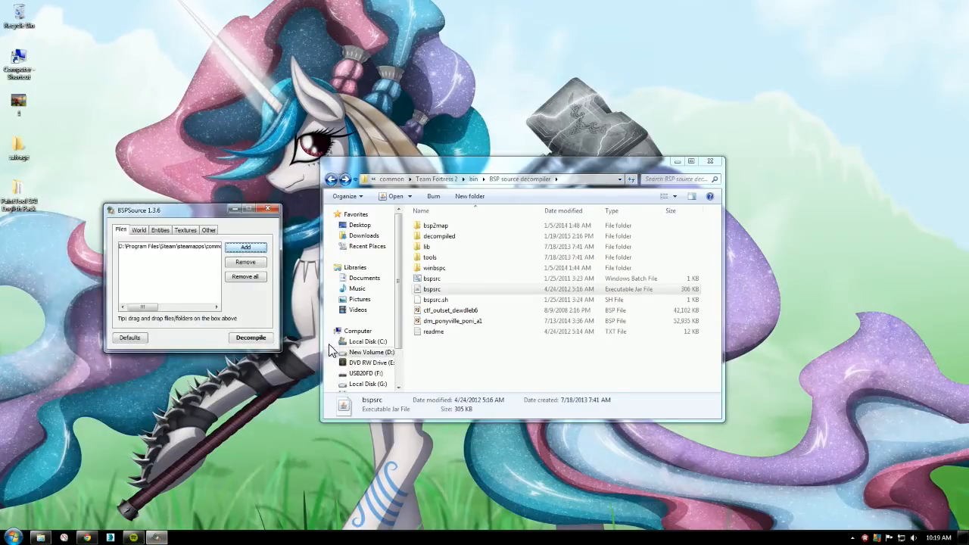
# Empty the decompiled folder by moving all its old files to the Recycle Bin.
pyautogui.doubleClick(450, 236)
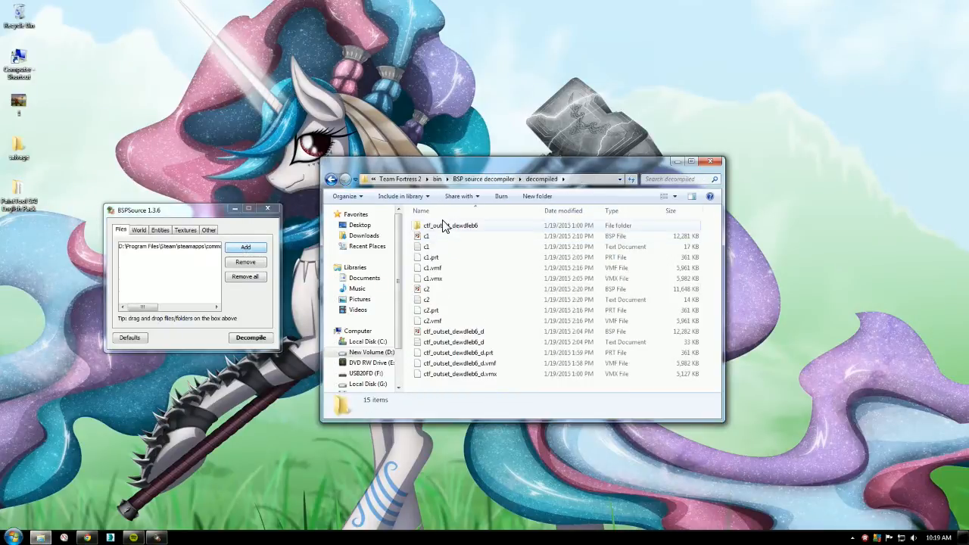
pyautogui.moveTo(457, 389); pyautogui.dragTo(21, 14)
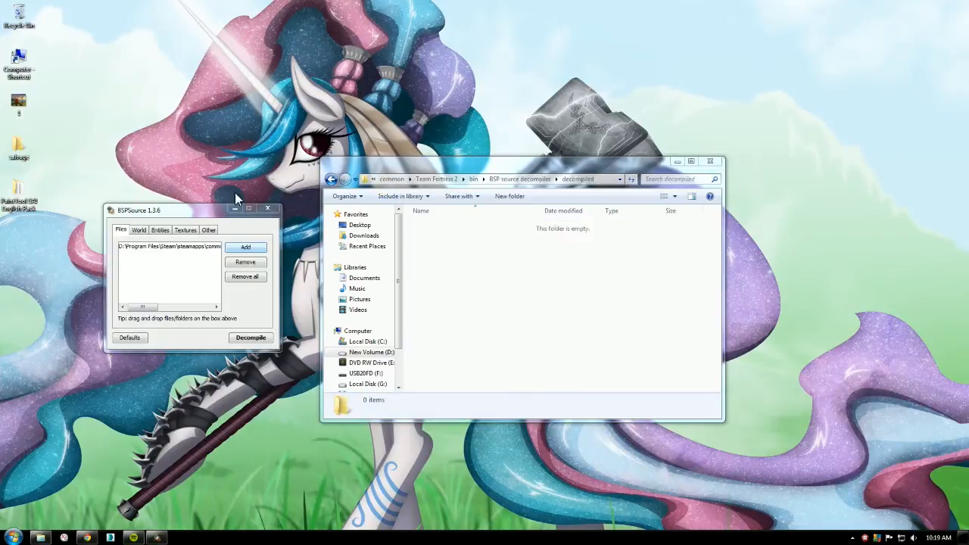
# Enable extraction of embedded files in BSPSource and review the texture, entity and world options.
pyautogui.click(176, 216)
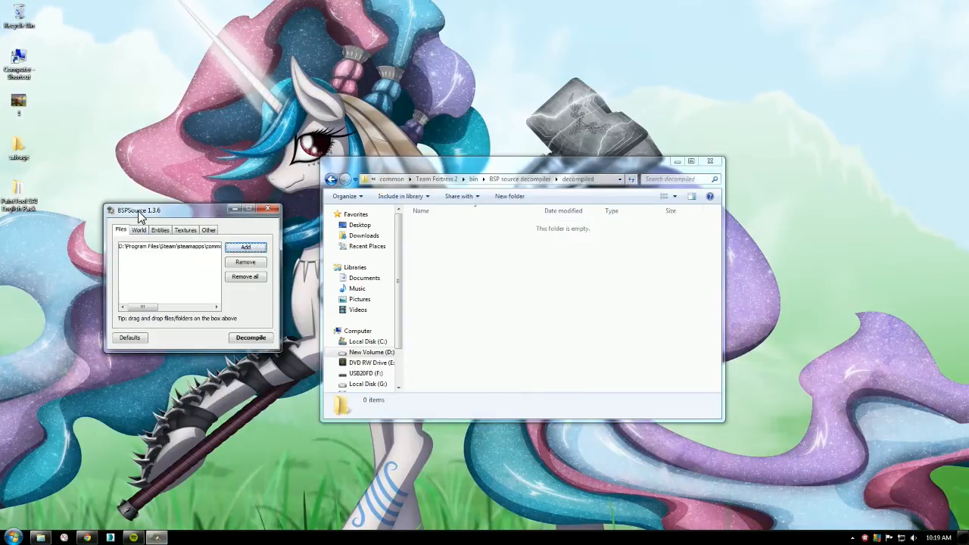
pyautogui.click(185, 230)
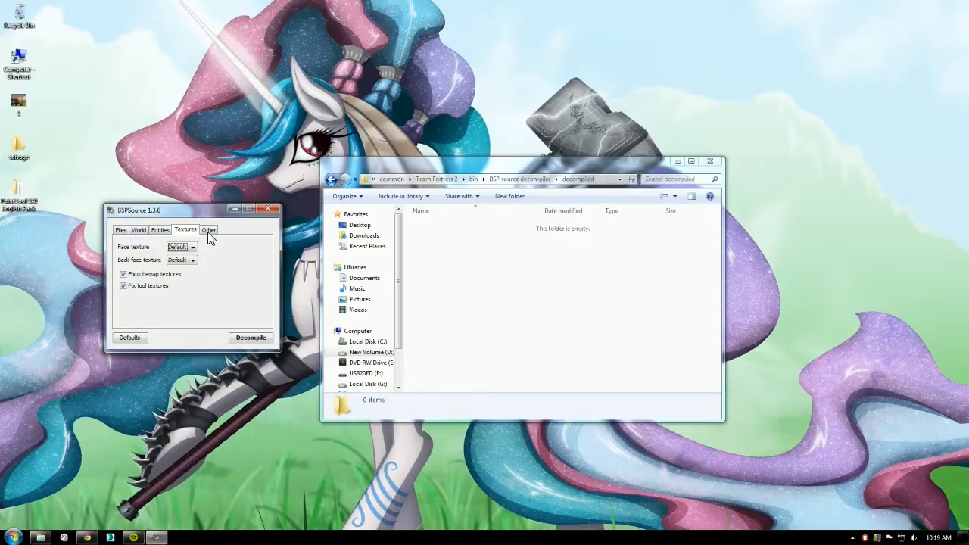
pyautogui.click(209, 230)
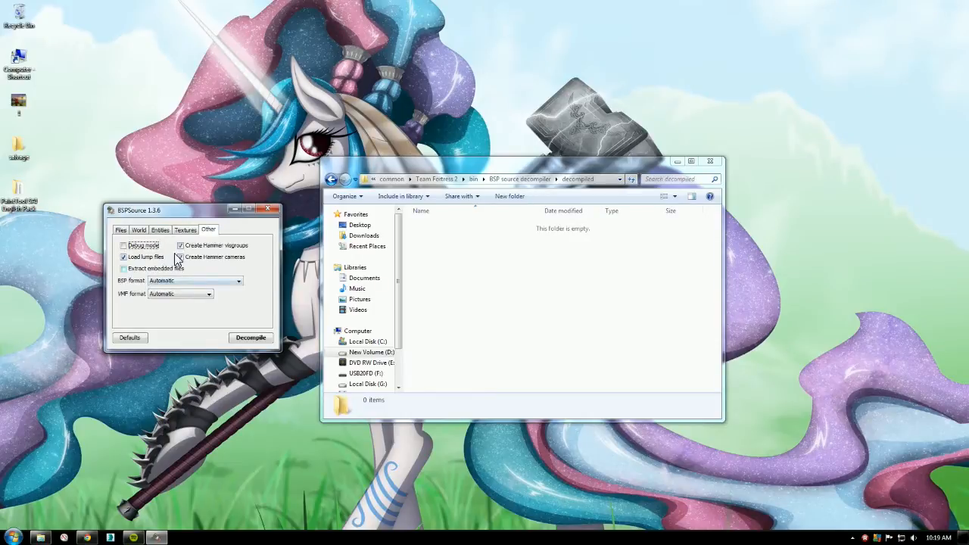
pyautogui.click(124, 271)
pyautogui.click(184, 231)
pyautogui.click(159, 231)
pyautogui.click(137, 231)
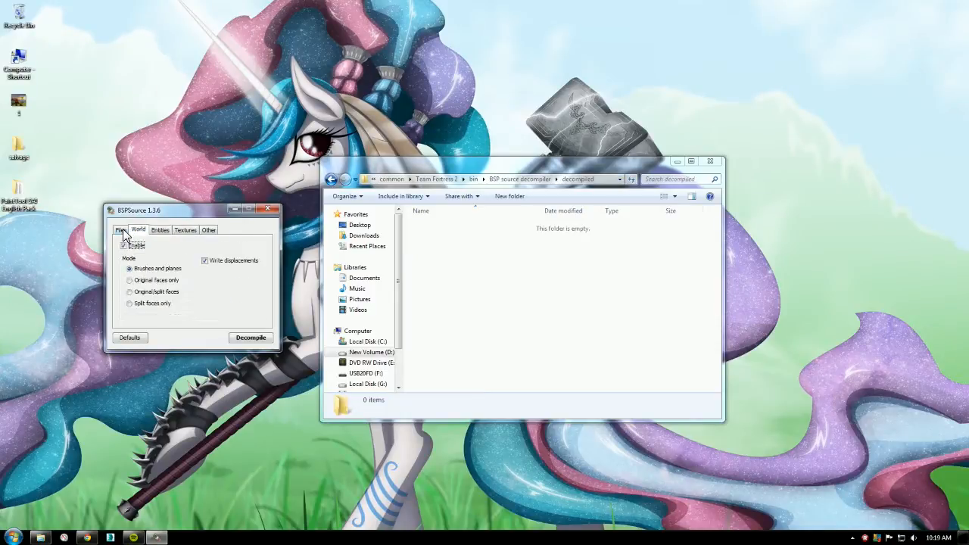
pyautogui.click(119, 231)
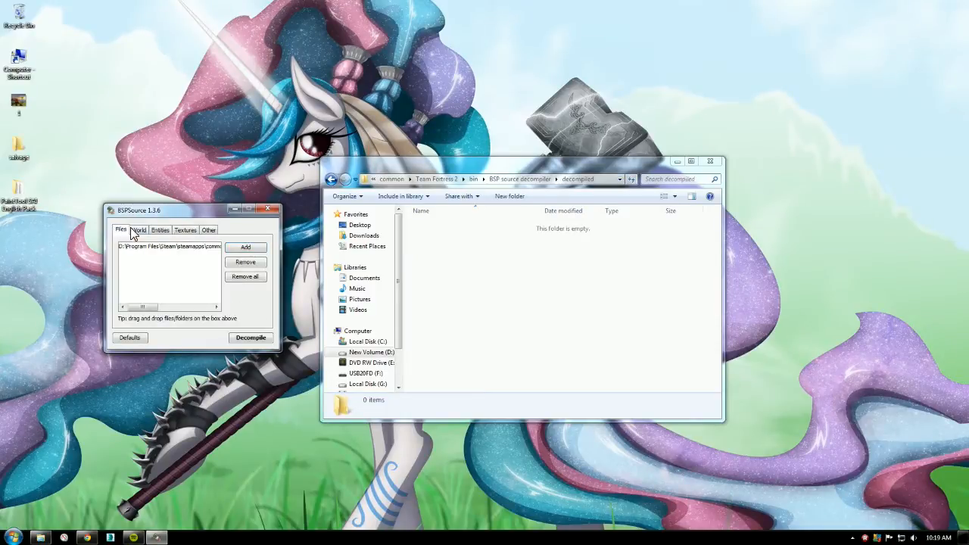
# Decompile the map into the decompiled folder as ctf_outset_dewdleb6_d.vmf, then close the output and BSPSource windows.
pyautogui.click(256, 337)
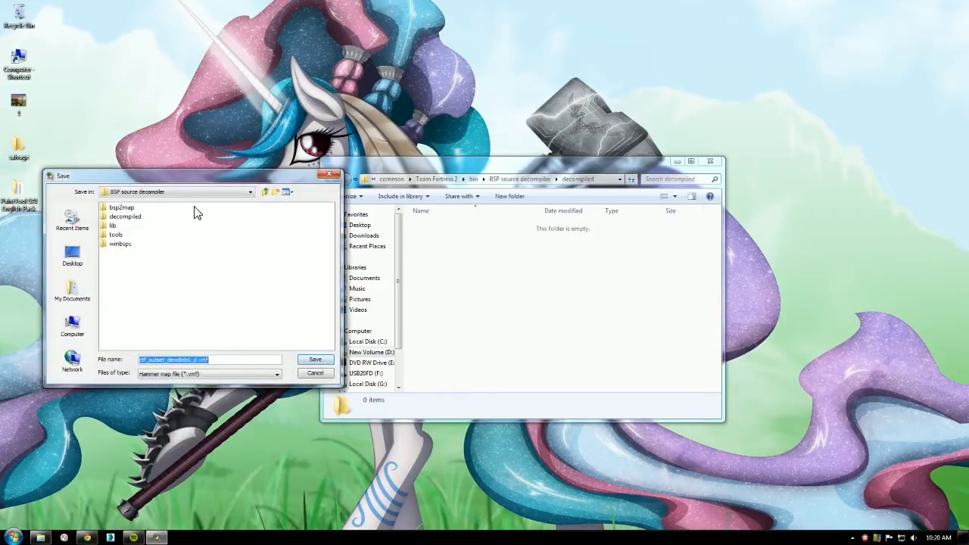
pyautogui.doubleClick(125, 216)
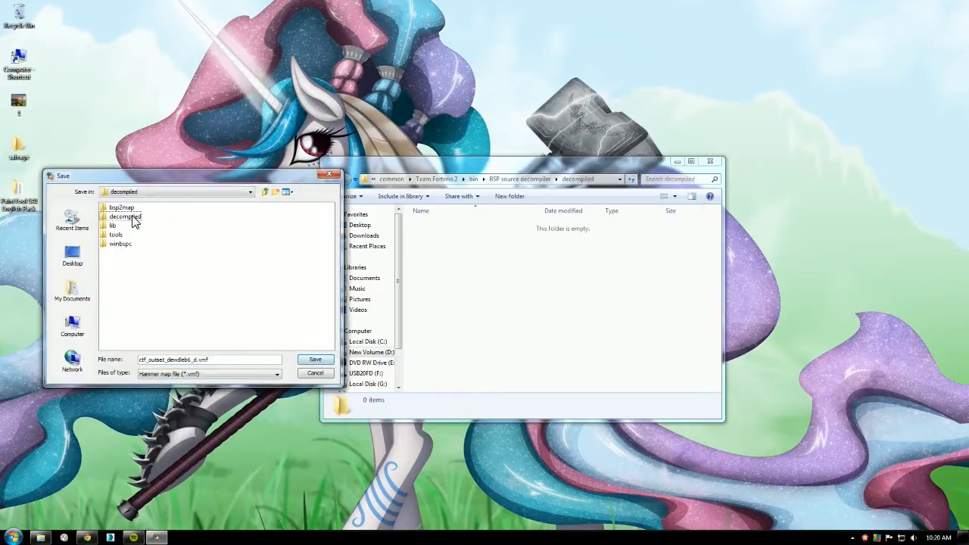
pyautogui.click(315, 360)
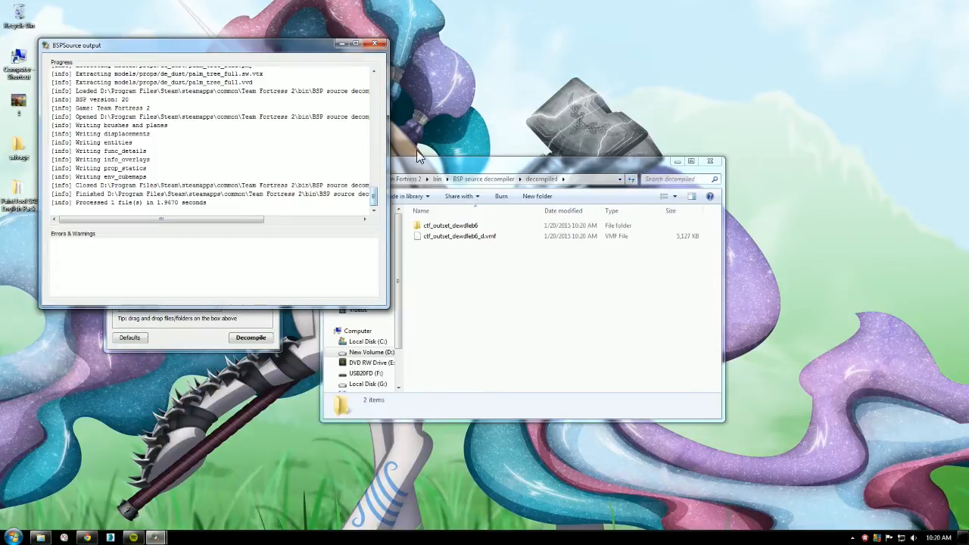
pyautogui.click(374, 46)
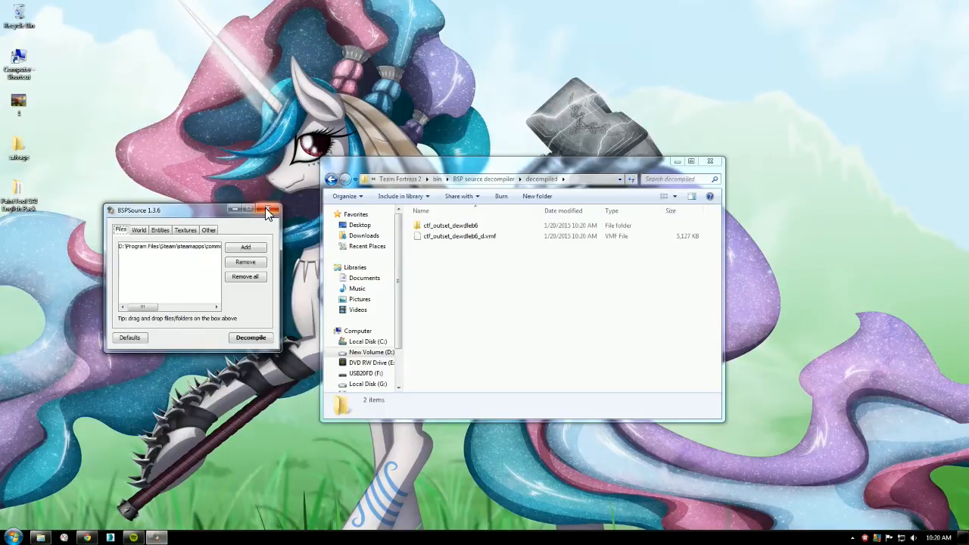
pyautogui.click(266, 210)
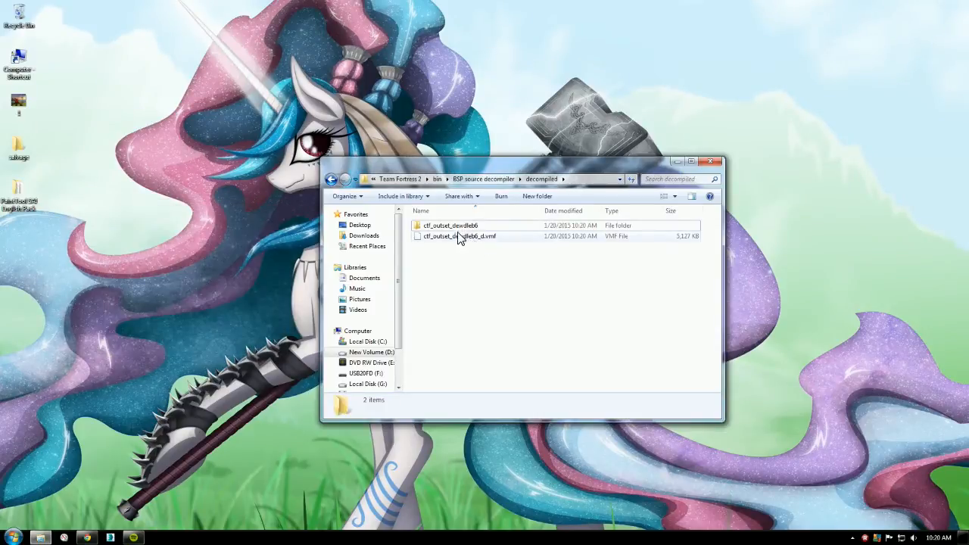
# Examine the decompiled VMF file and the models and materials folders extracted to ctf_outset_dewdleb6.
pyautogui.click(471, 237)
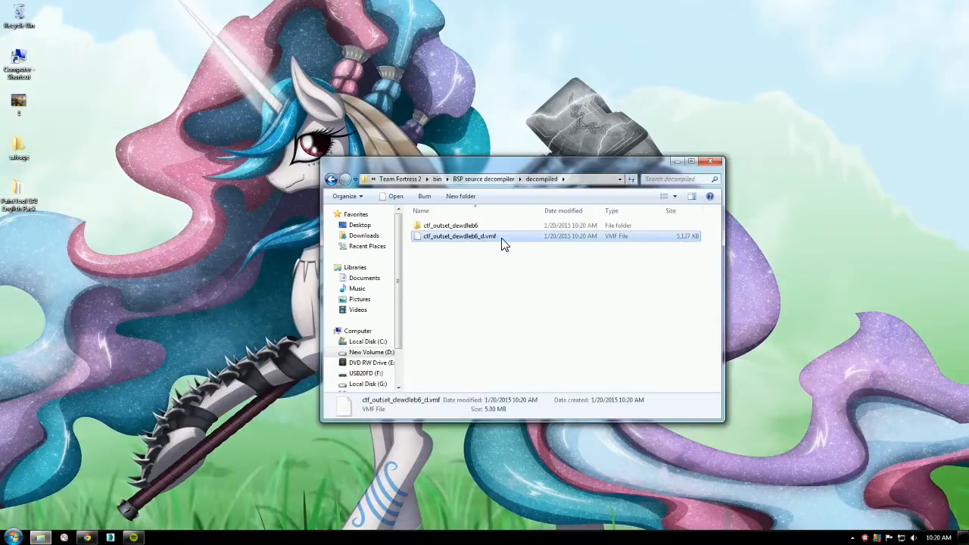
pyautogui.doubleClick(445, 225)
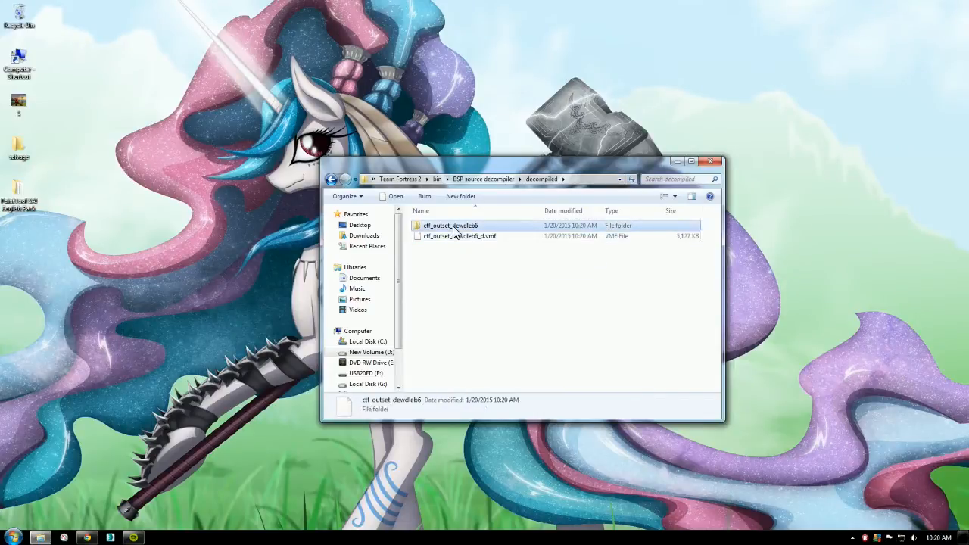
pyautogui.doubleClick(438, 237)
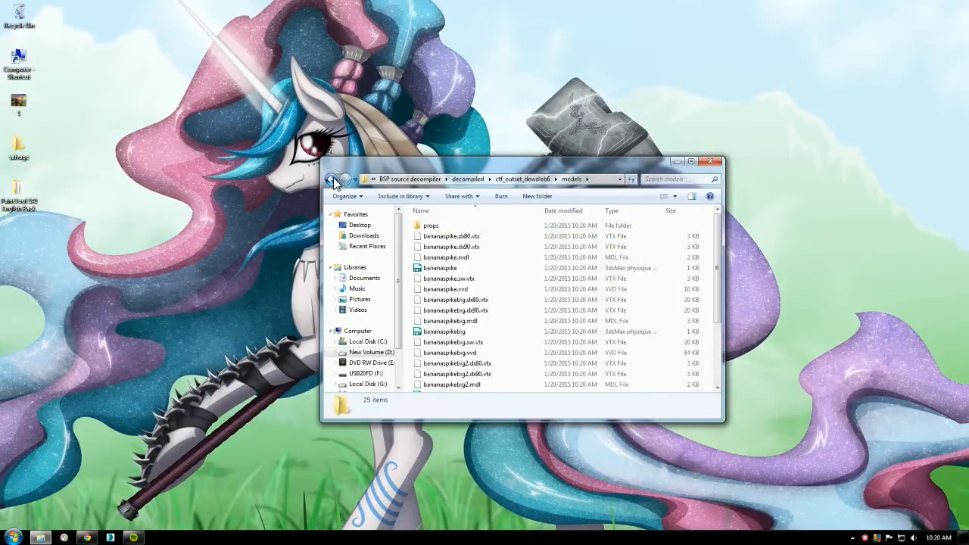
pyautogui.click(331, 179)
pyautogui.doubleClick(444, 226)
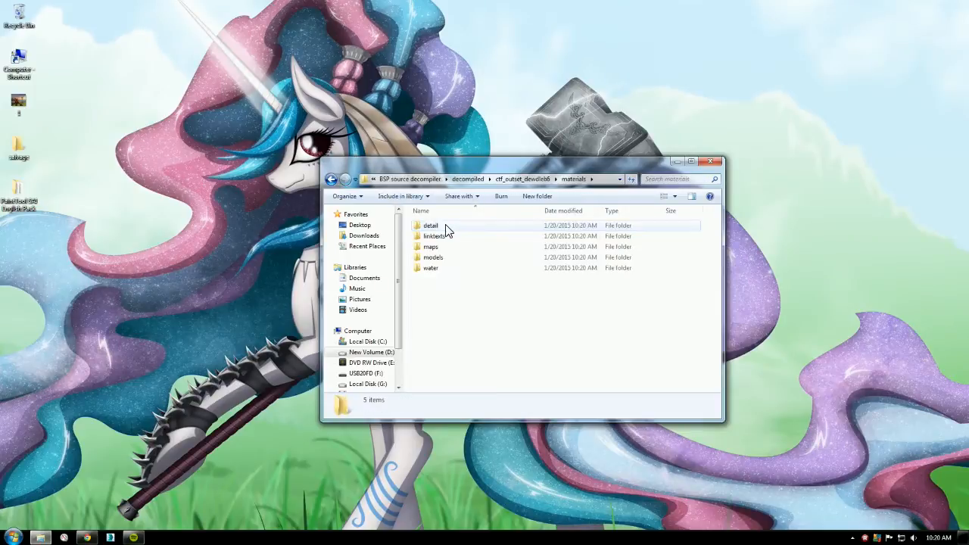
# View the water_caribbean01 material from the extracted water folder in VTFEdit and close it again.
pyautogui.doubleClick(439, 271)
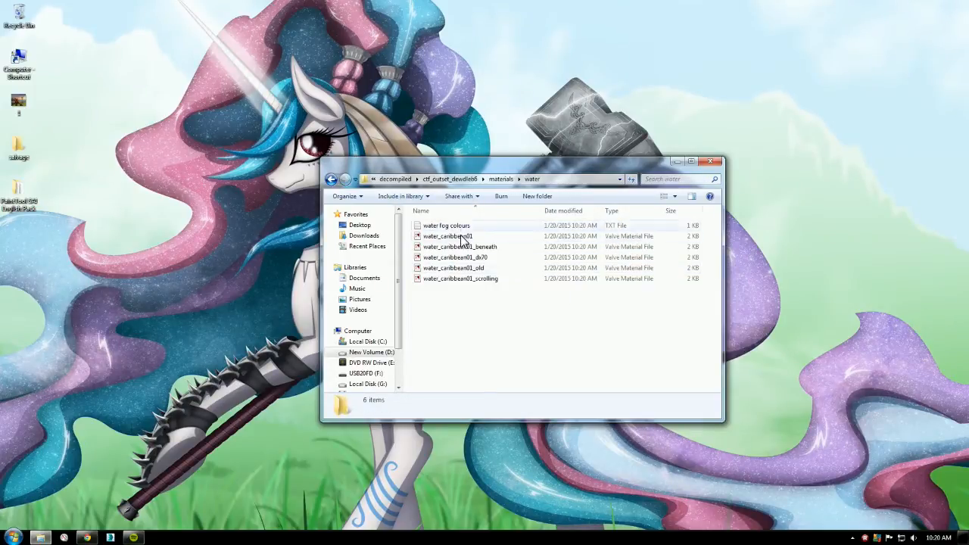
pyautogui.doubleClick(459, 236)
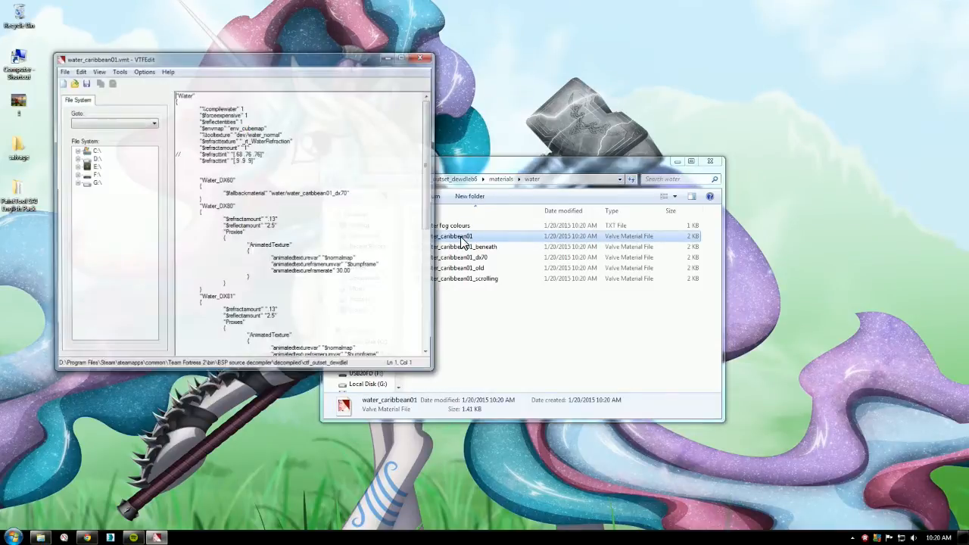
pyautogui.hotkey('alt', 'F4')
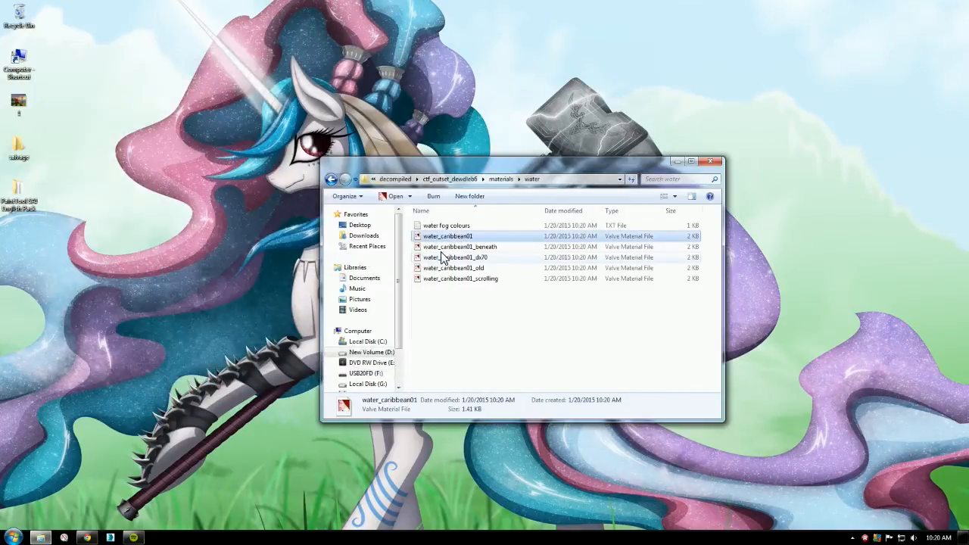
# Open water_caribbean01.vmt with Notepad++ and make it the default program for this file type.
pyautogui.rightClick(453, 238)
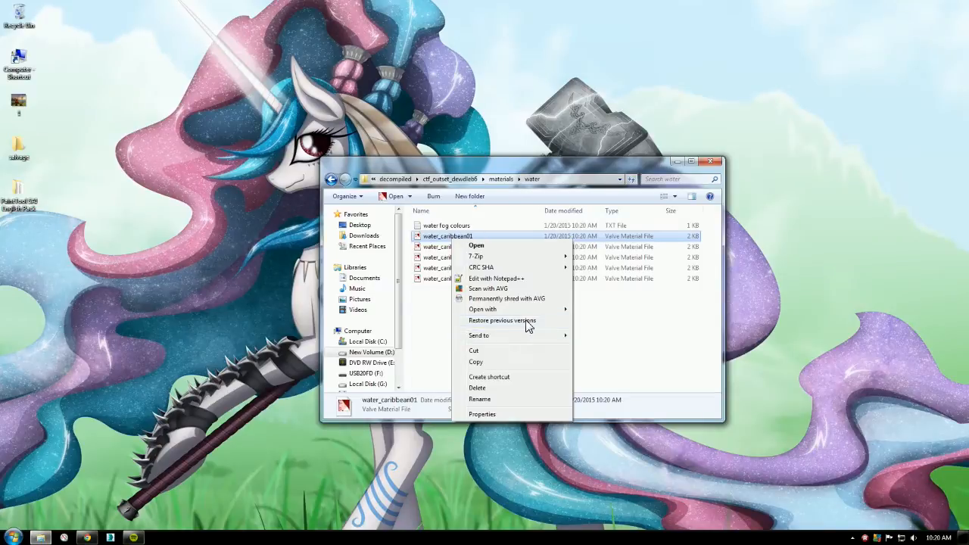
pyautogui.moveTo(530, 311)
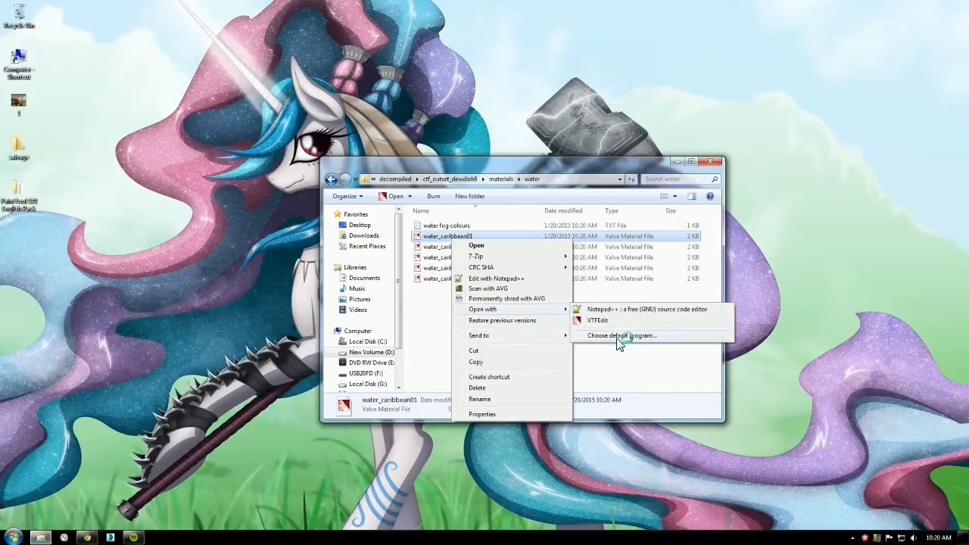
pyautogui.click(619, 339)
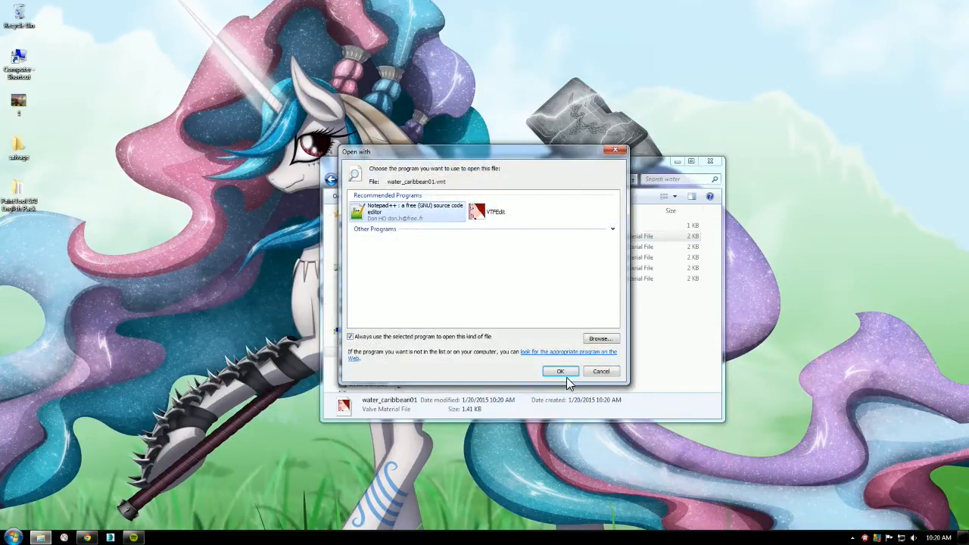
pyautogui.click(565, 374)
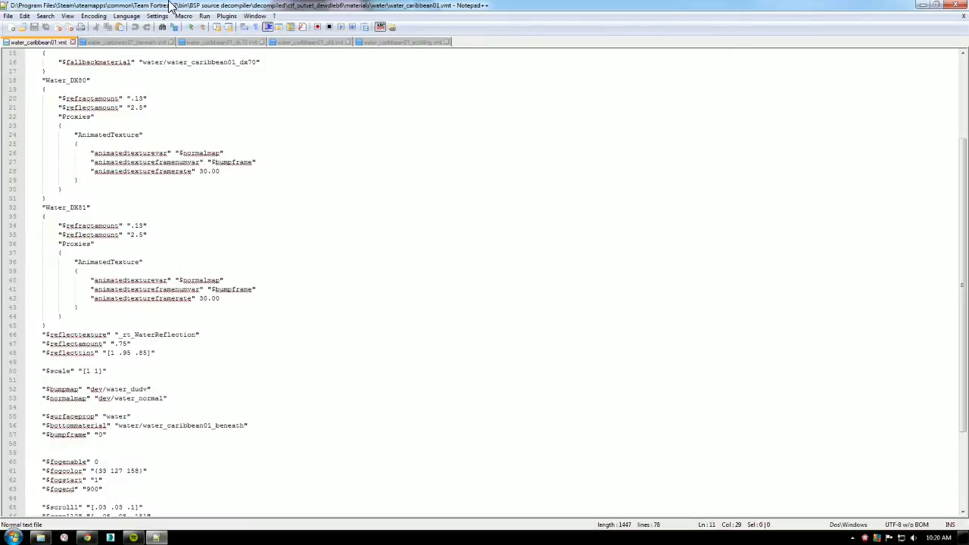
# Read through the water_caribbean01.vmt code from its beginning and switch to water_caribbean01_beneath.vmt.
pyautogui.moveTo(173, 8); pyautogui.dragTo(306, 1)
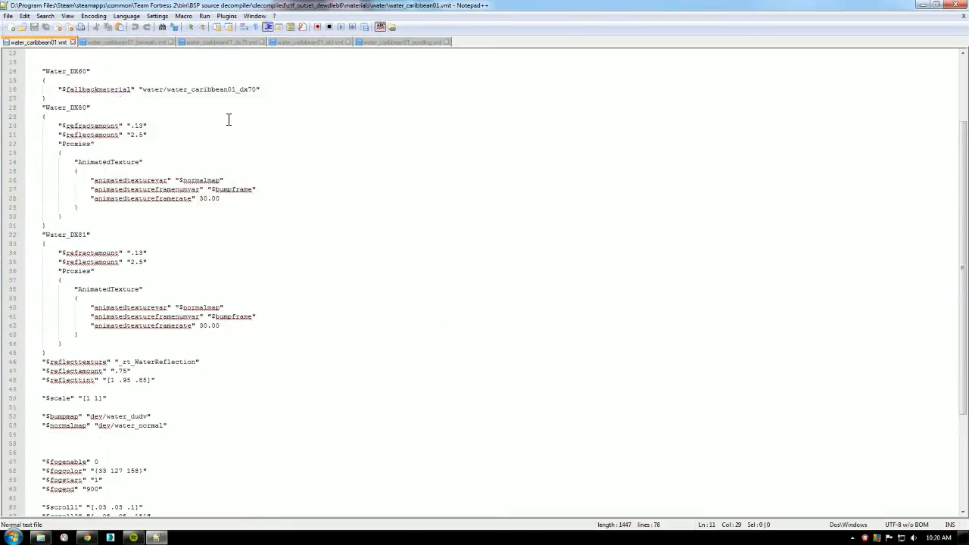
pyautogui.scroll(4, 228, 119)
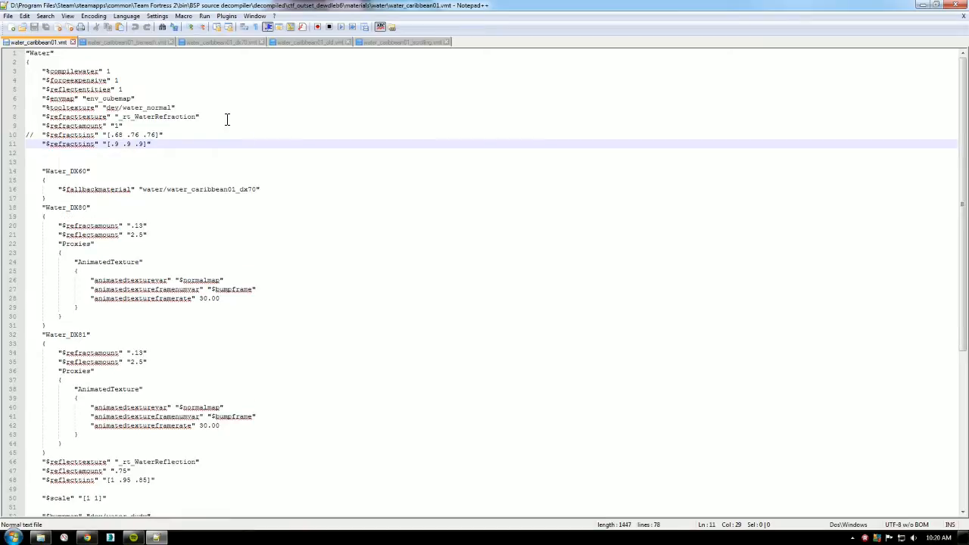
pyautogui.click(126, 43)
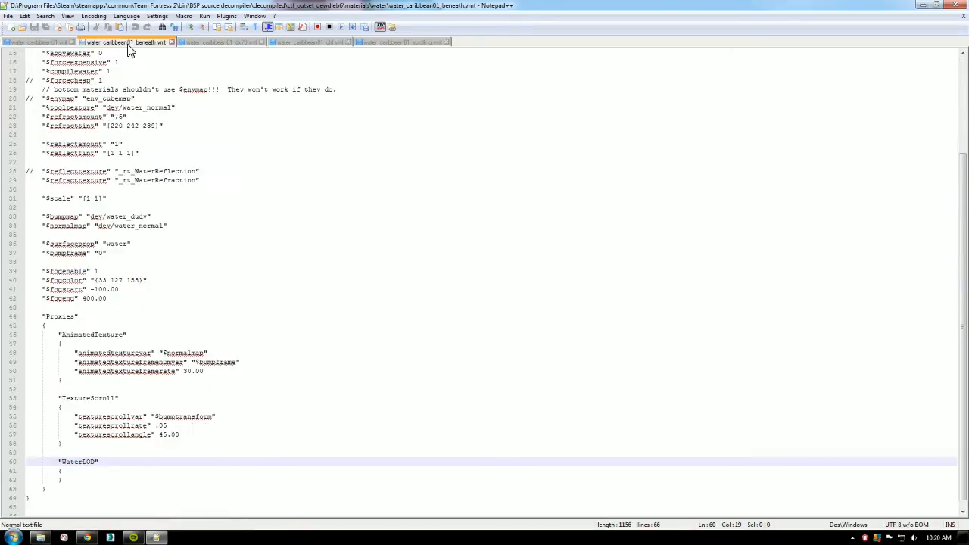
# Look through the code of water_caribbean01_beneath.vmt and water_caribbean01_dx70.vmt from the beginning of each file.
pyautogui.scroll(5, 217, 119)
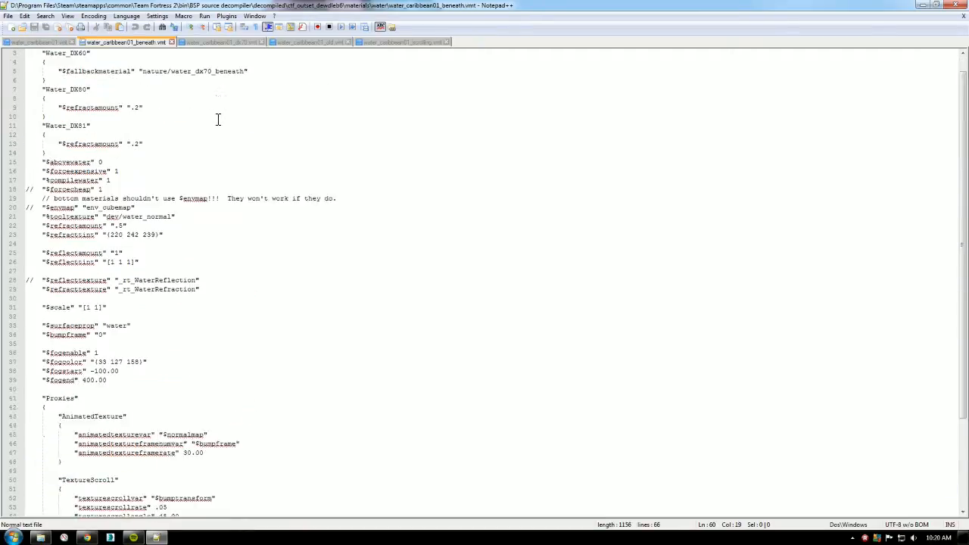
pyautogui.click(47, 42)
pyautogui.click(135, 40)
pyautogui.click(204, 42)
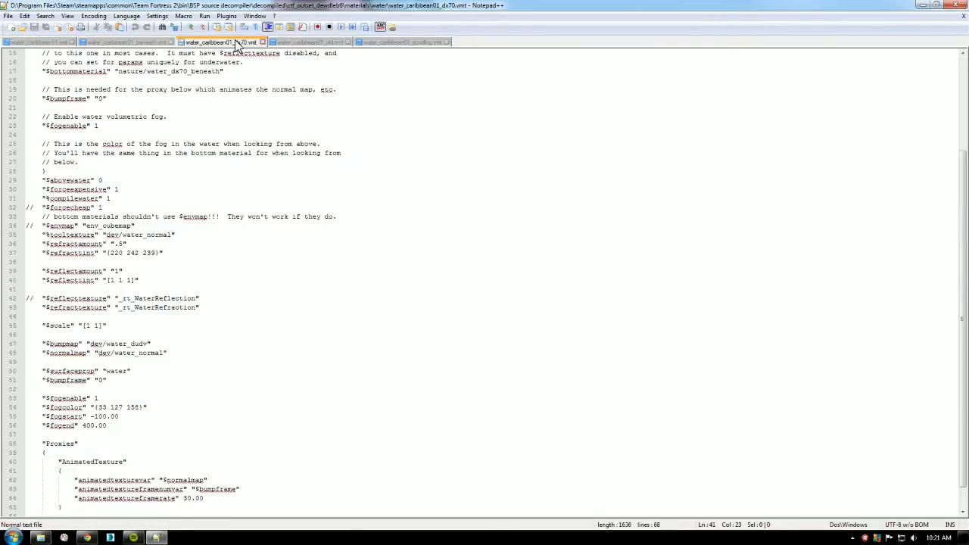
pyautogui.scroll(5, 216, 129)
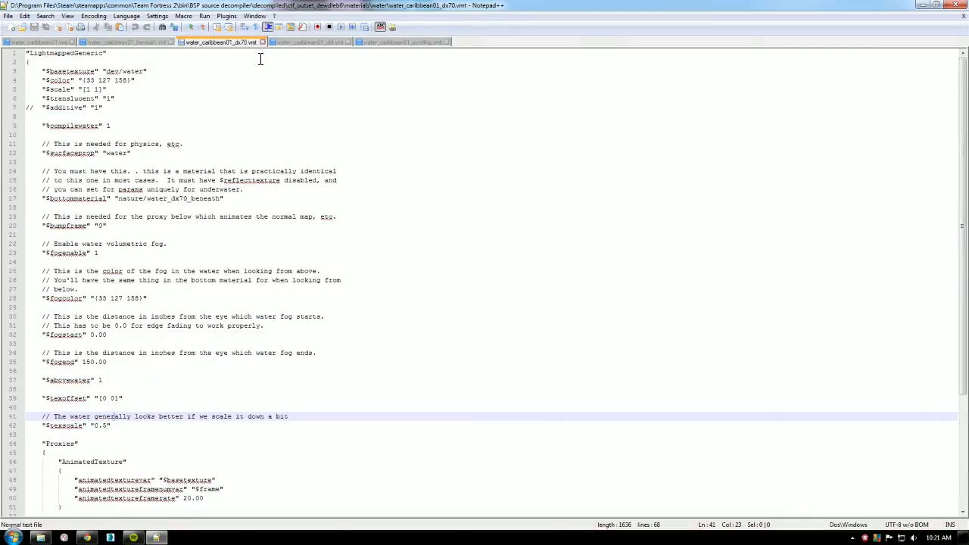
# Replace all code in water_caribbean01.vmt with the contents of water_caribbean01_old.vmt, save the file and close Notepad++.
pyautogui.click(308, 43)
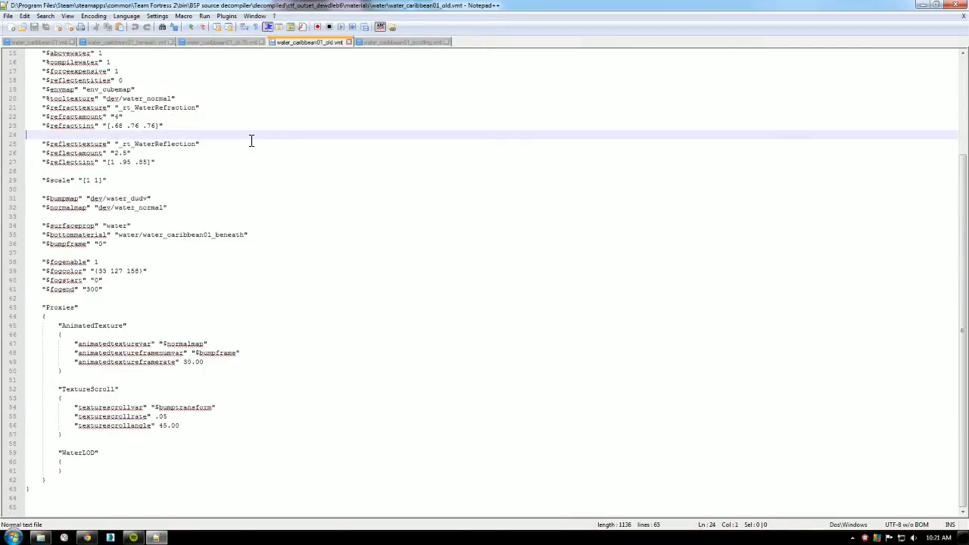
pyautogui.hotkey('ctrl', 'a')
pyautogui.click(57, 44)
pyautogui.click(183, 124)
pyautogui.hotkey('ctrl', 'a')
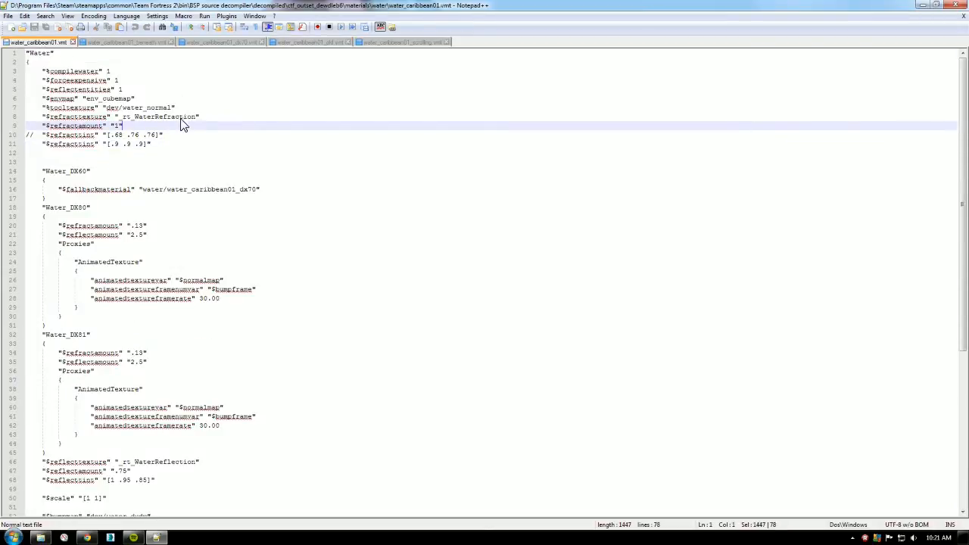
pyautogui.hotkey('ctrl', 'v')
pyautogui.scroll(5, 264, 130)
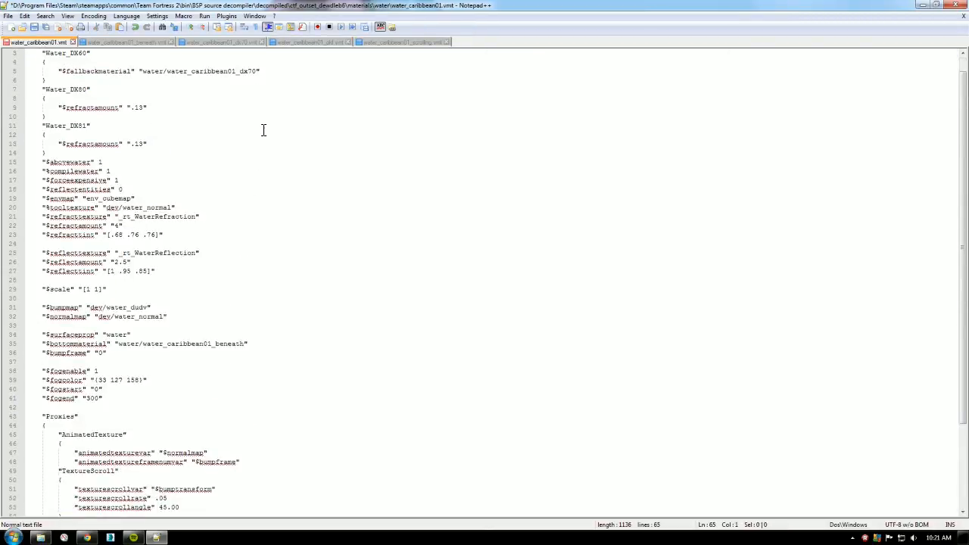
pyautogui.click(44, 28)
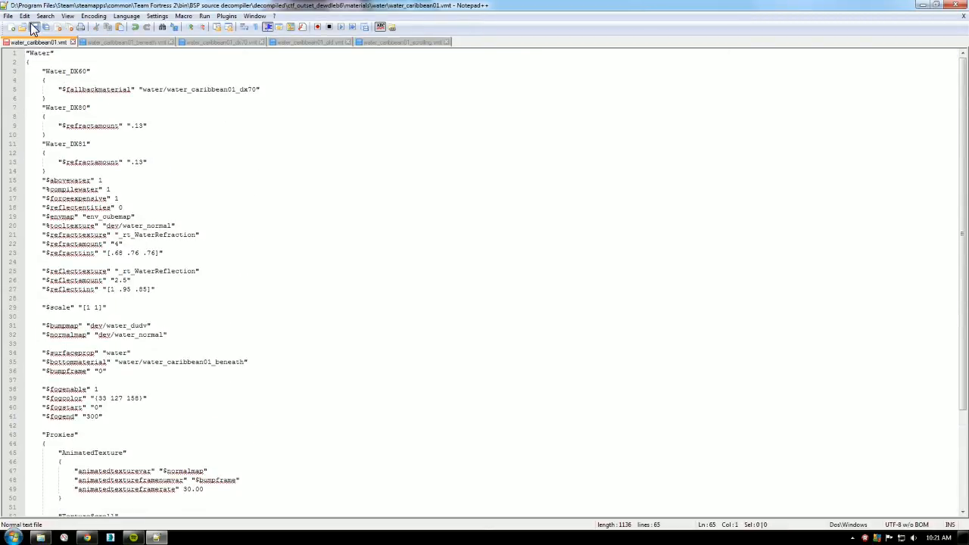
pyautogui.click(954, 6)
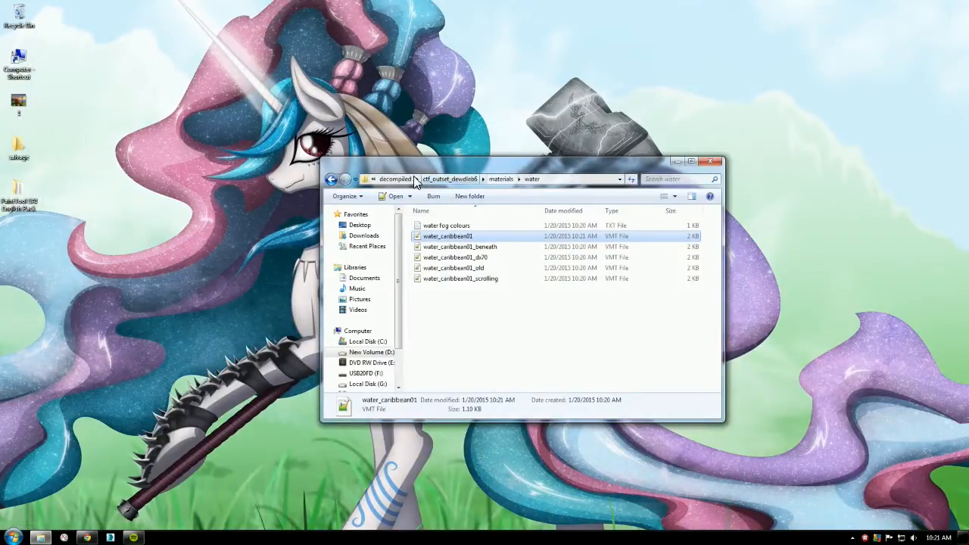
# Return to the decompiled folder, show the Team Fortress 2 bin folder in a second window and place both windows side by side.
pyautogui.click(396, 179)
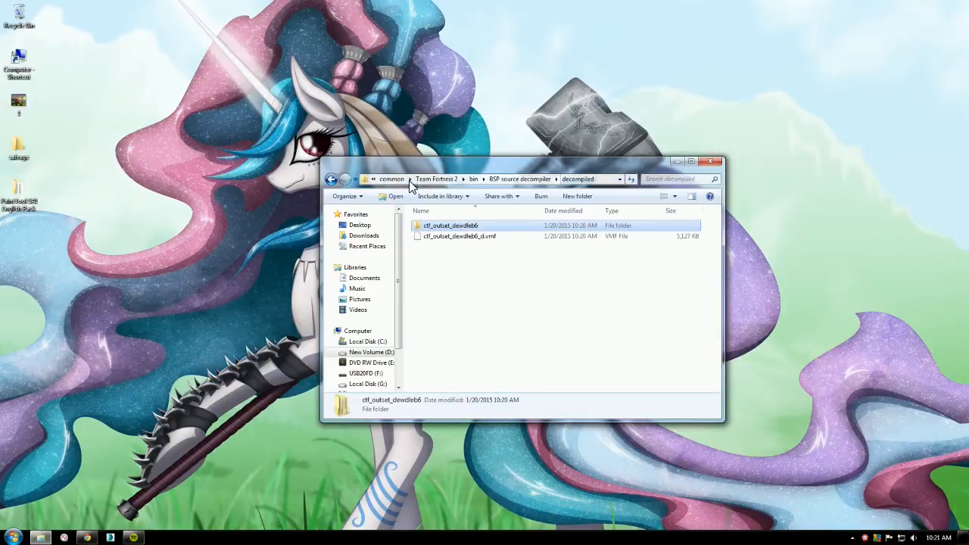
pyautogui.rightClick(437, 229)
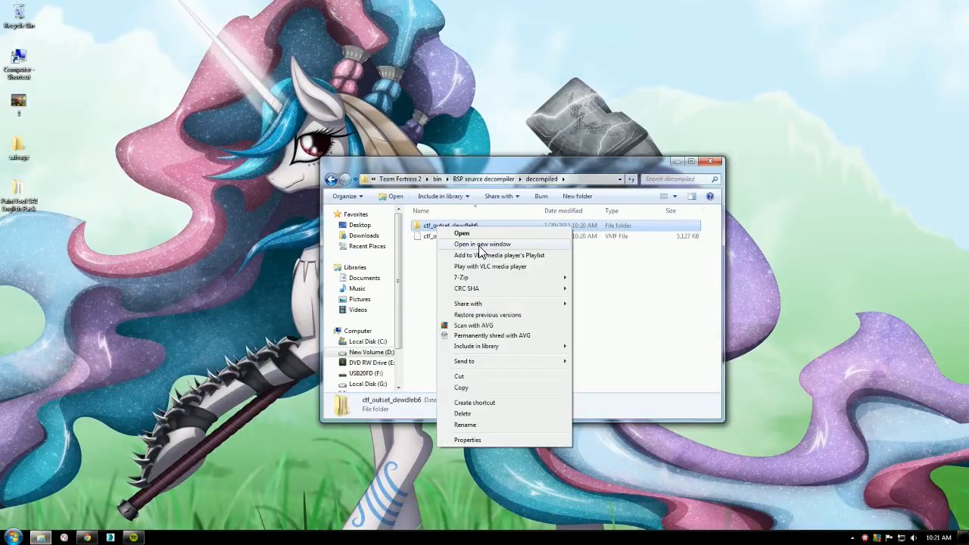
pyautogui.click(479, 241)
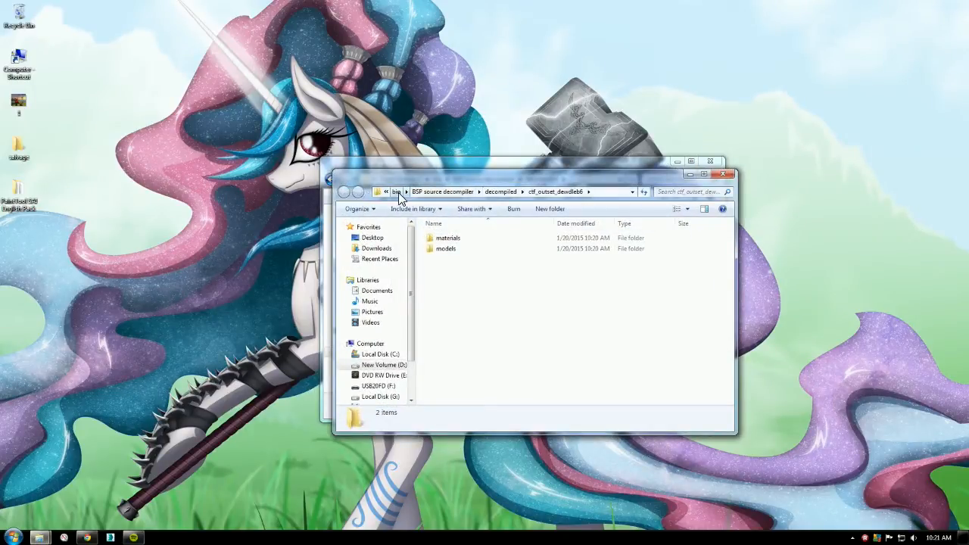
pyautogui.click(396, 192)
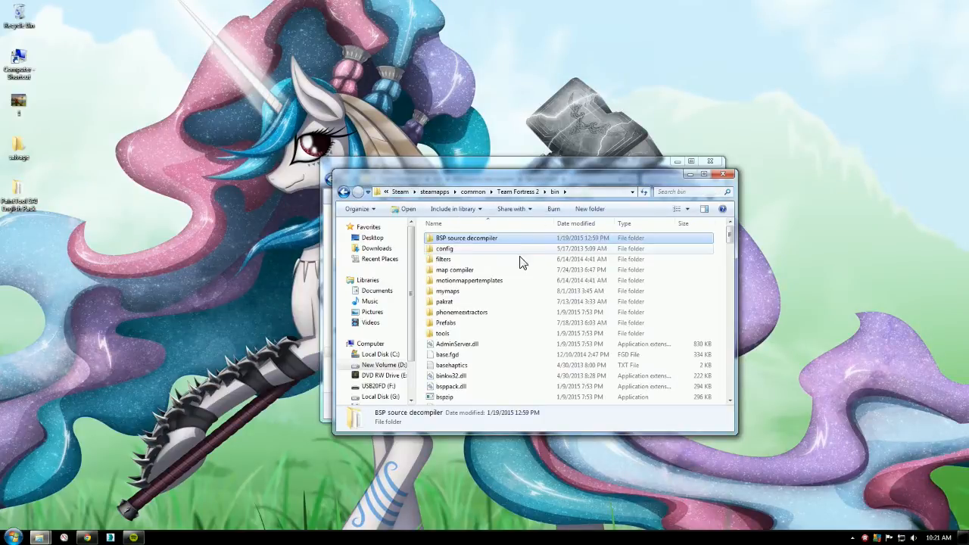
pyautogui.scroll(-6, 477, 312)
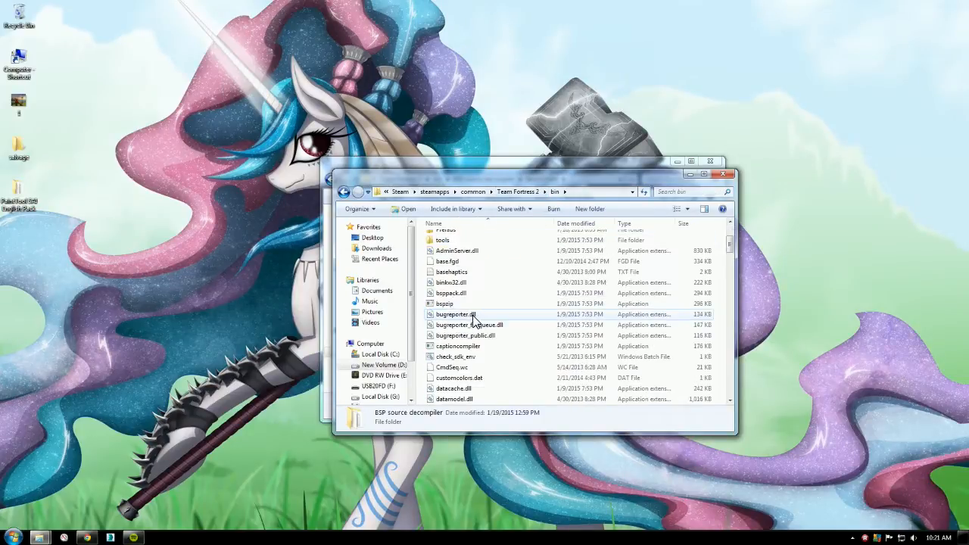
pyautogui.moveTo(502, 183); pyautogui.dragTo(217, 193)
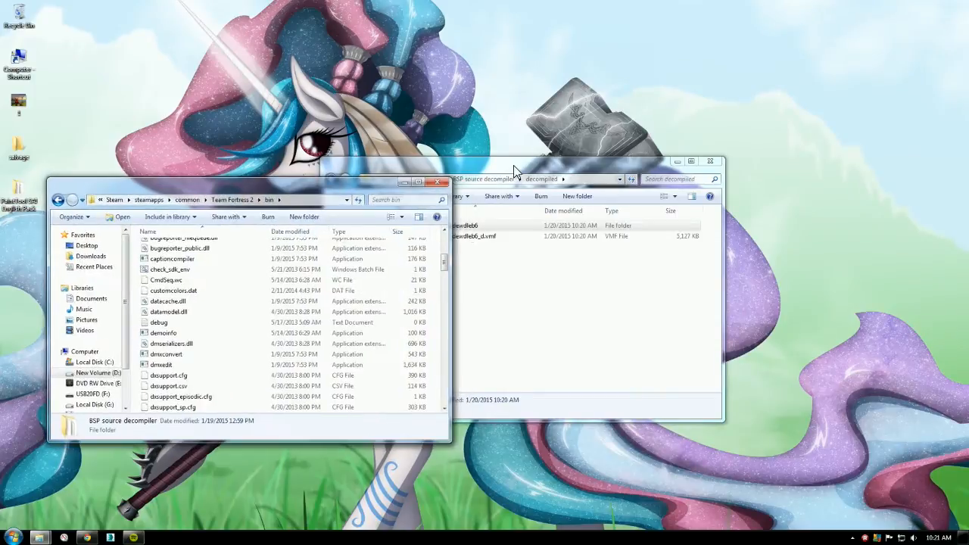
pyautogui.moveTo(514, 165); pyautogui.dragTo(639, 189)
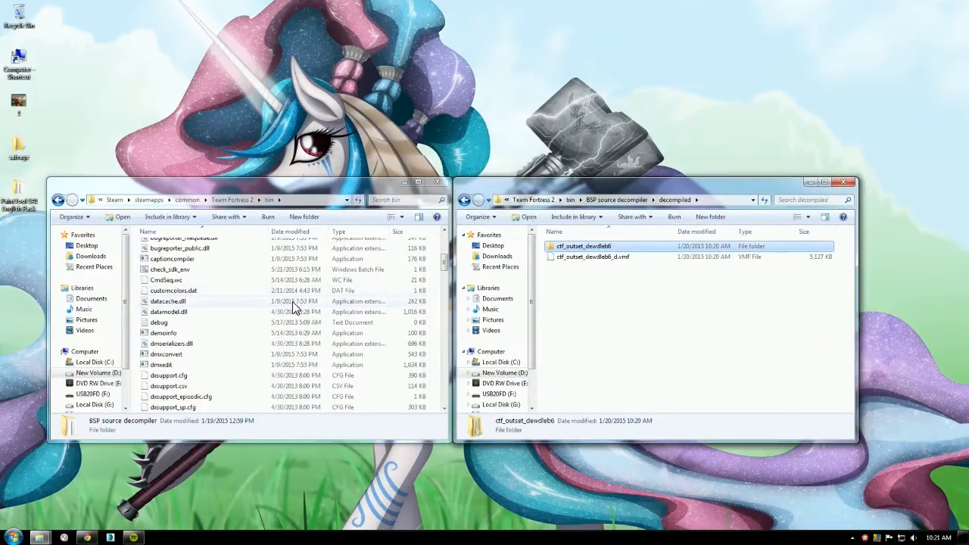
# Launch the hammer application from the bin folder using the Team Fortress 2 game configuration.
pyautogui.moveTo(444, 262); pyautogui.dragTo(442, 285)
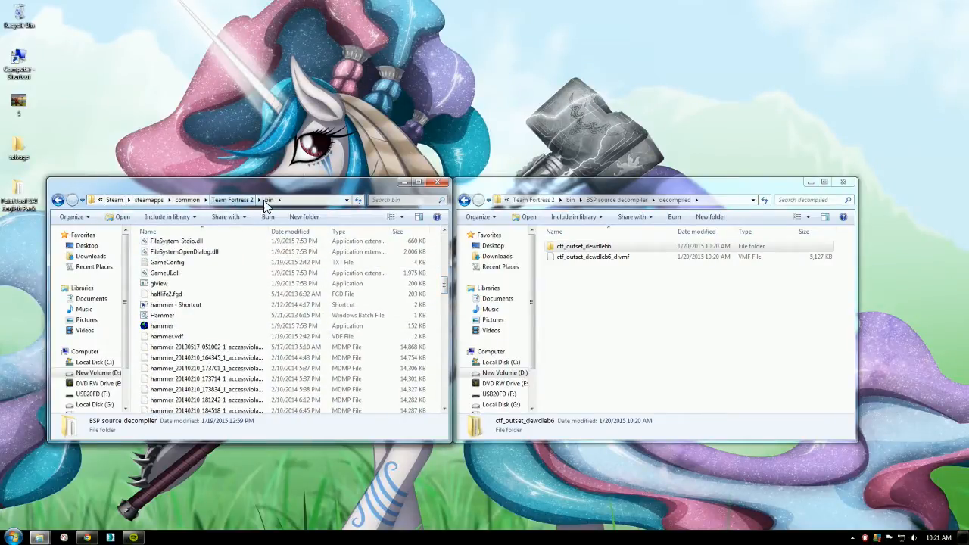
pyautogui.click(164, 327)
pyautogui.doubleClick(165, 327)
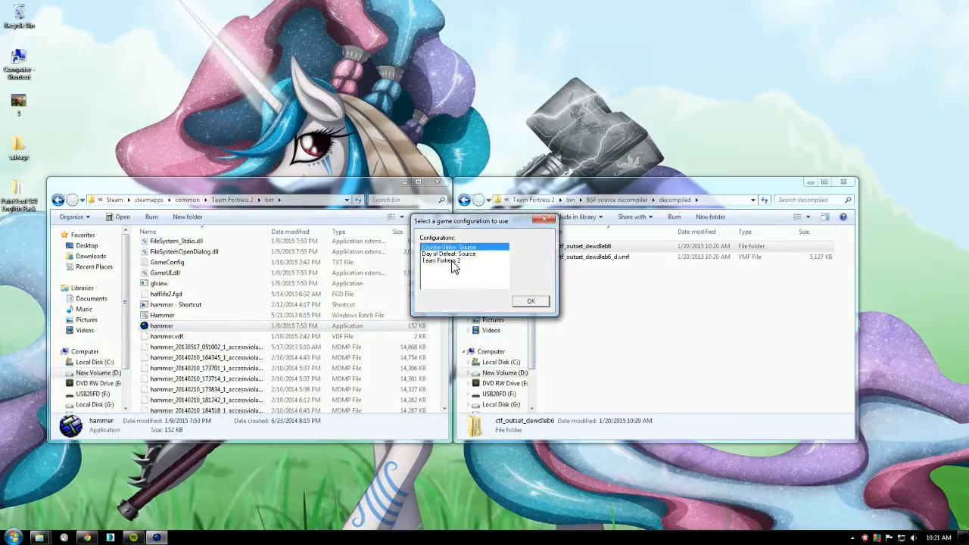
pyautogui.click(459, 262)
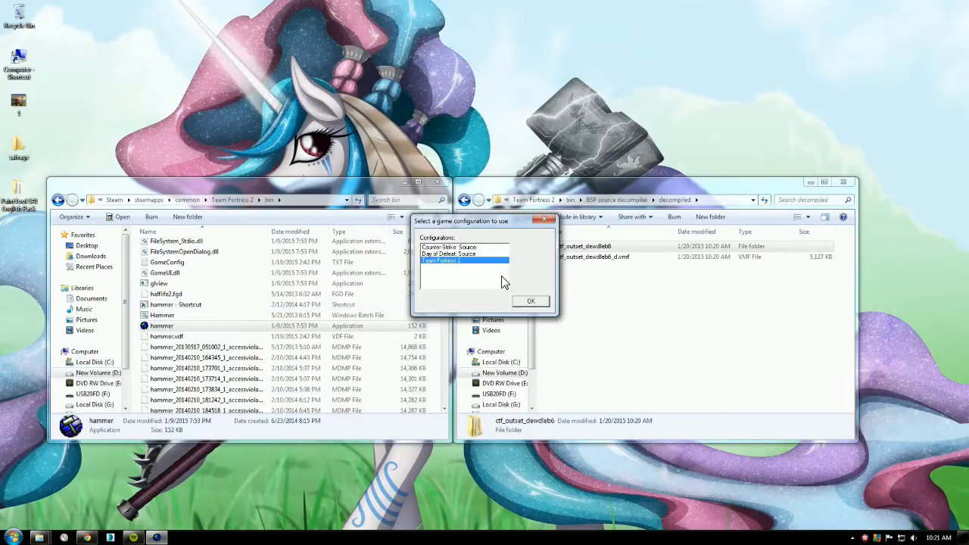
pyautogui.click(532, 302)
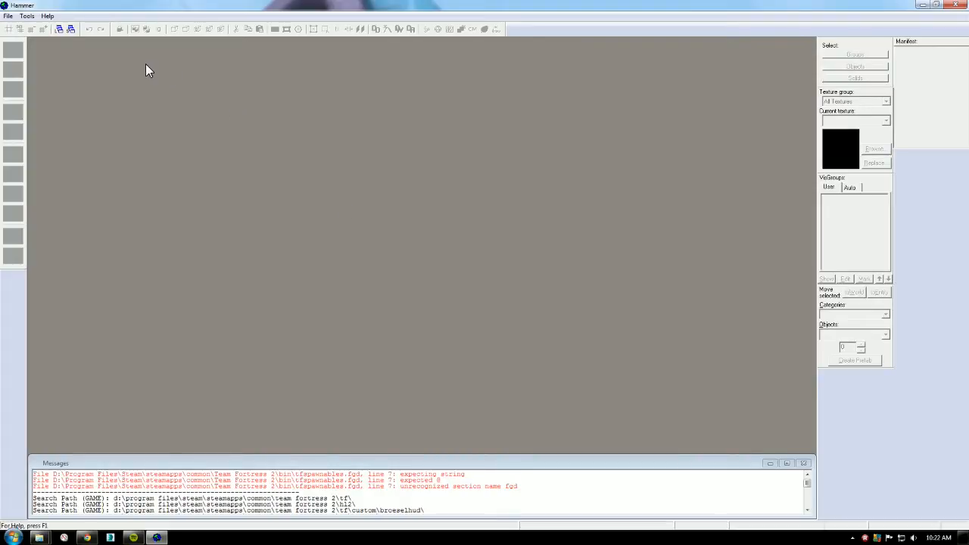
# Open the decompiled map ctf_outset_dewdleb6_d.vmf in Hammer.
pyautogui.click(9, 16)
pyautogui.click(48, 37)
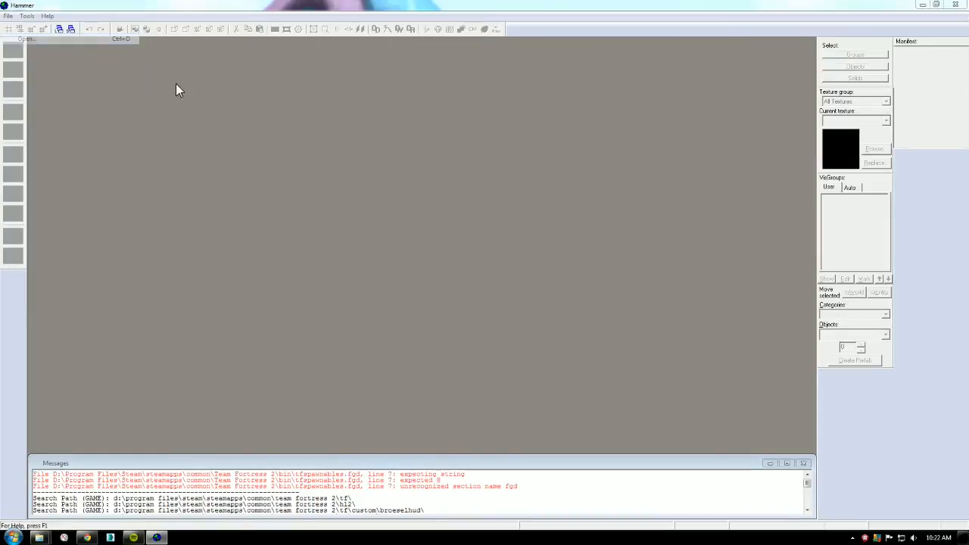
pyautogui.click(158, 102)
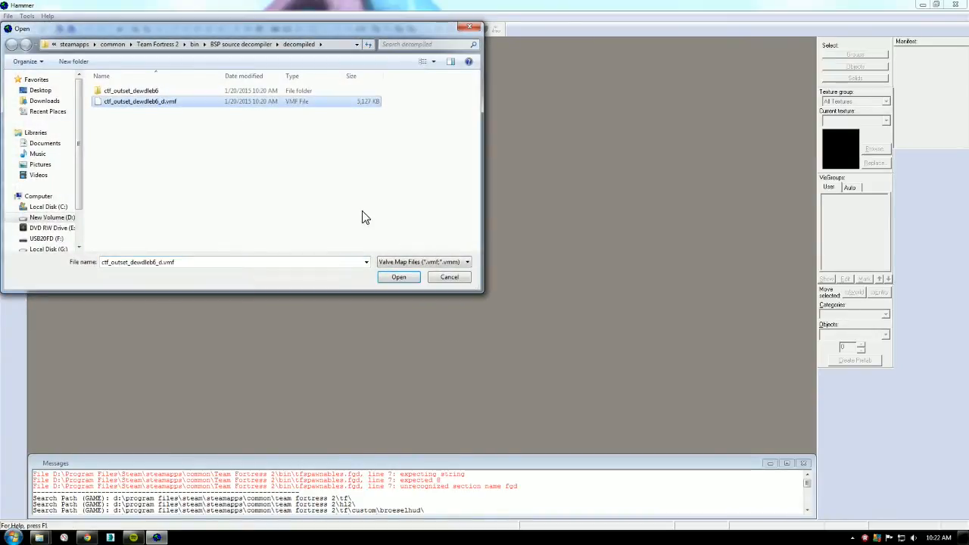
pyautogui.click(399, 277)
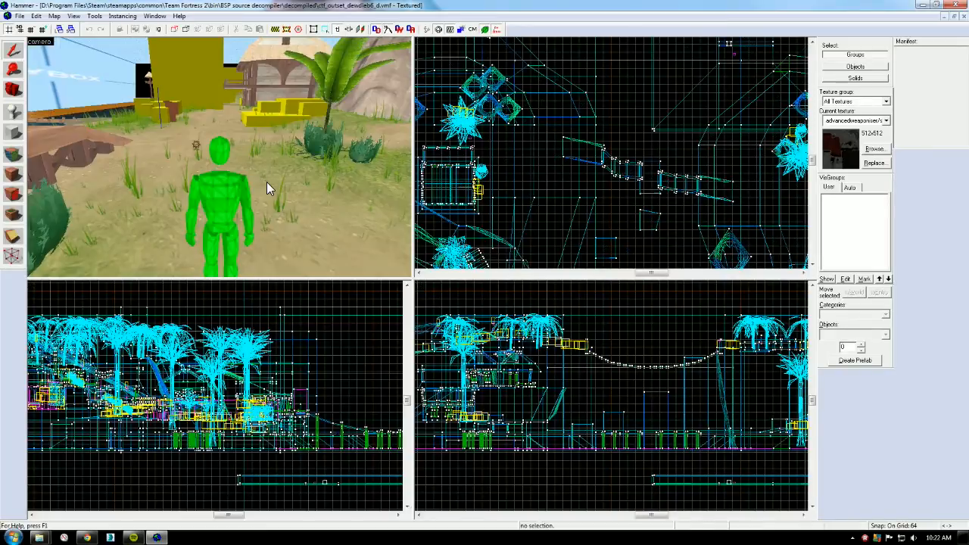
# Fly the 3D camera back above the map to look over the village and shoreline.
pyautogui.press('z')
pyautogui.press('s')
pyautogui.press('s')
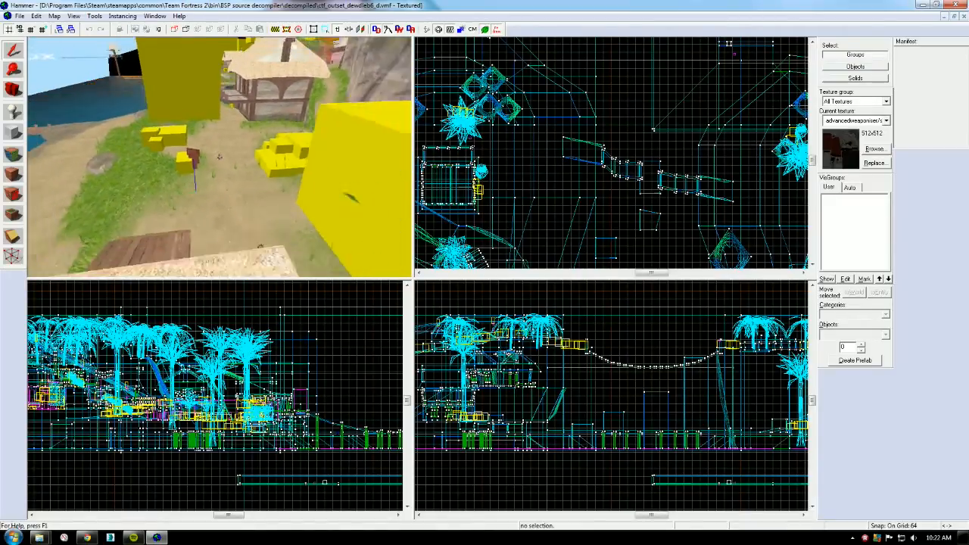
pyautogui.press('a')
pyautogui.press('z')
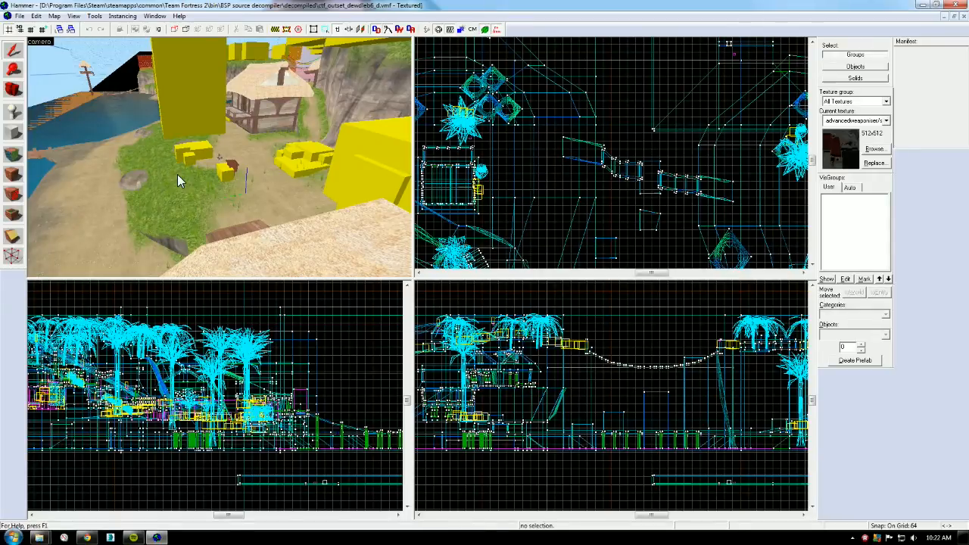
# Minimize Hammer, open the tf folder in one window and ctf_outset_dewdleb6 in the other, and select its materials and models folders.
pyautogui.click(923, 5)
pyautogui.click(232, 200)
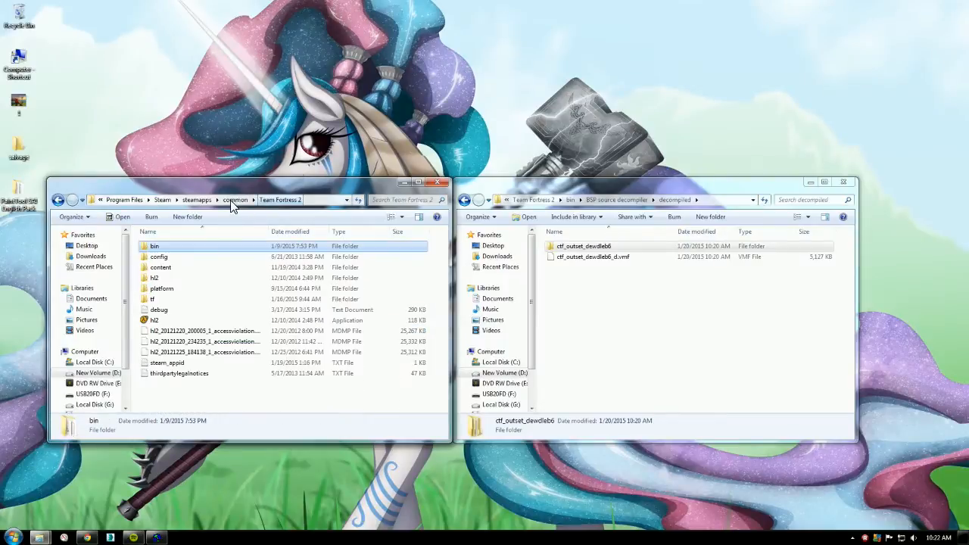
pyautogui.doubleClick(162, 299)
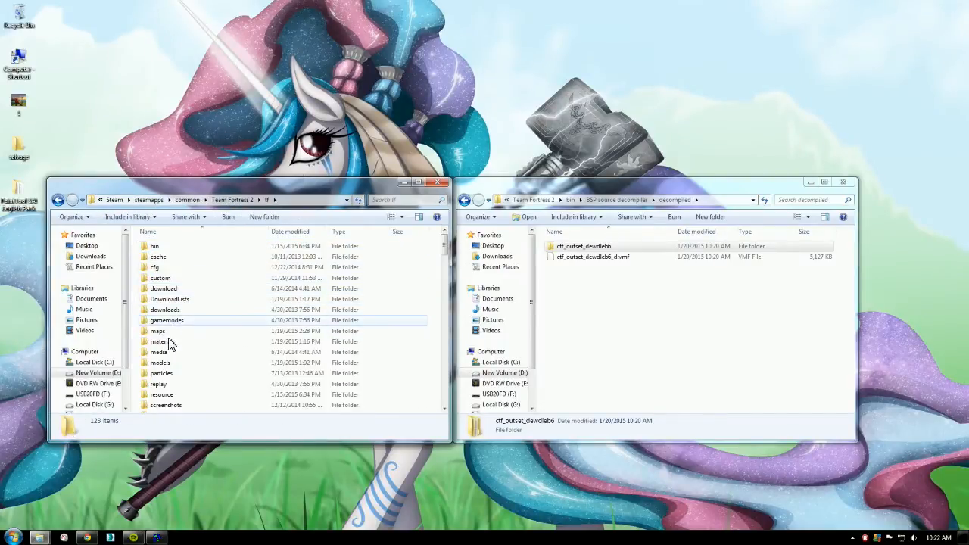
pyautogui.doubleClick(579, 246)
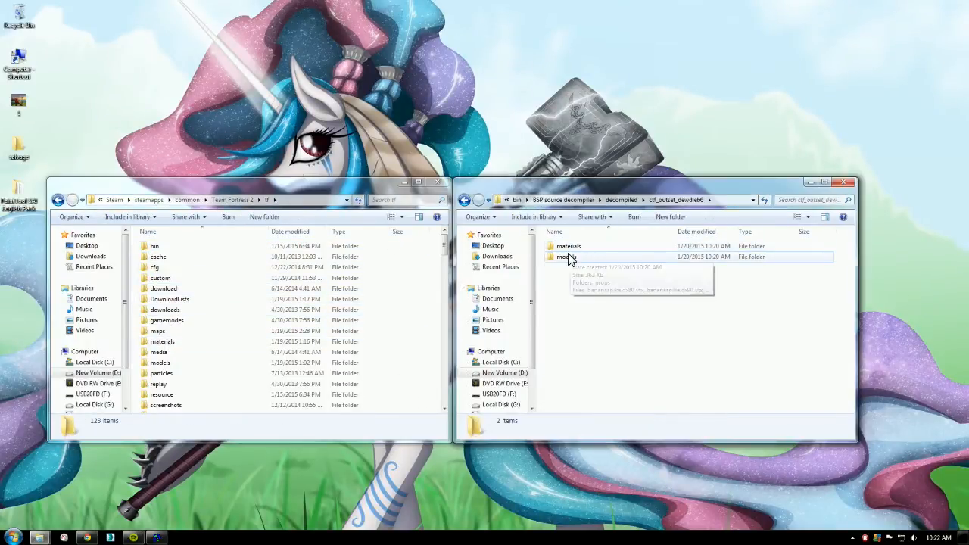
pyautogui.click(568, 260)
pyautogui.keyDown('ctrl'); pyautogui.click(574, 249); pyautogui.keyUp('ctrl')
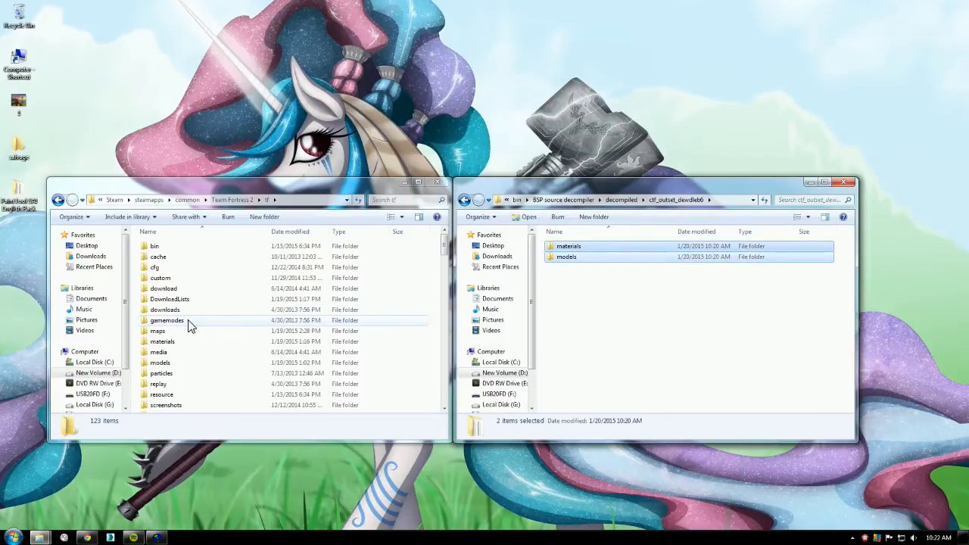
# Check the contents of the tf folder's models and materials subfolders, and go back to the bin folder.
pyautogui.click(165, 364)
pyautogui.doubleClick(166, 365)
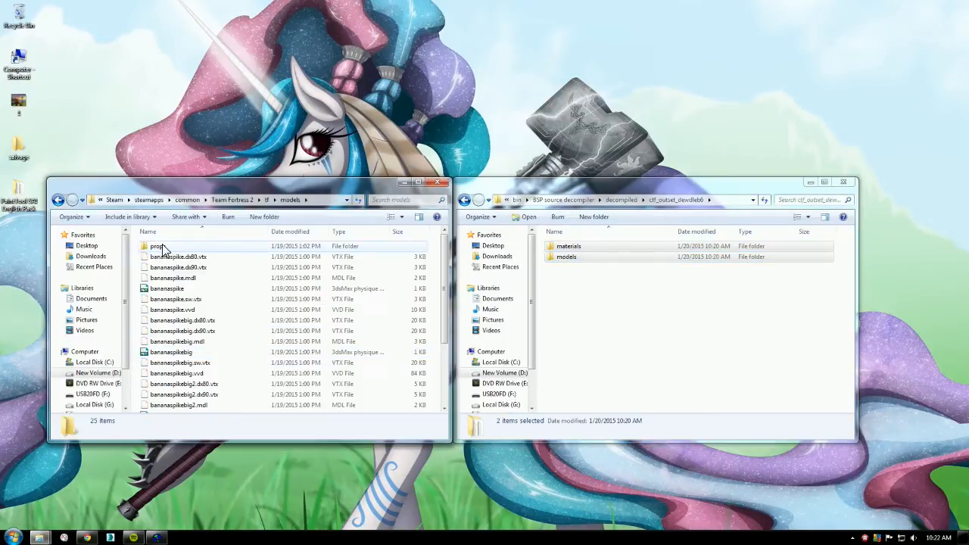
pyautogui.click(58, 200)
pyautogui.doubleClick(165, 342)
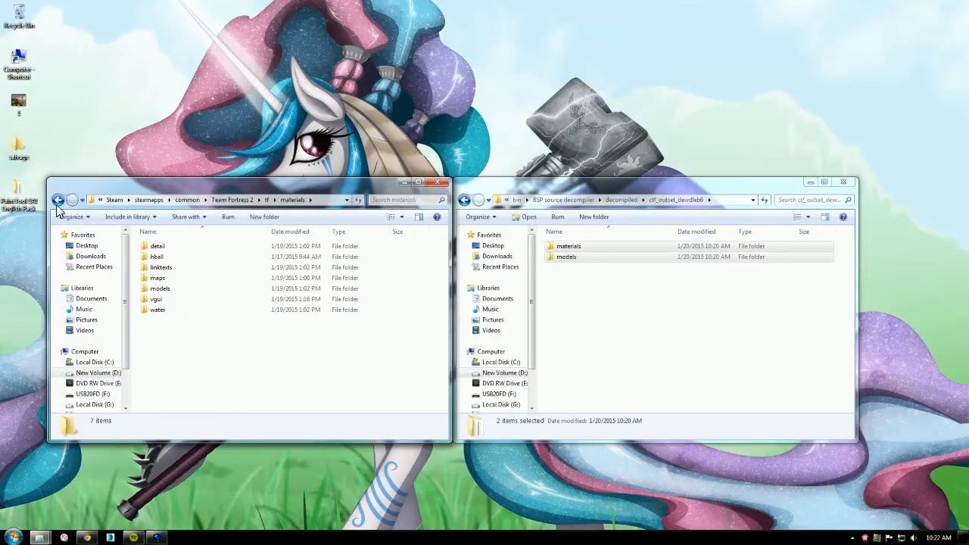
pyautogui.click(58, 200)
pyautogui.click(58, 201)
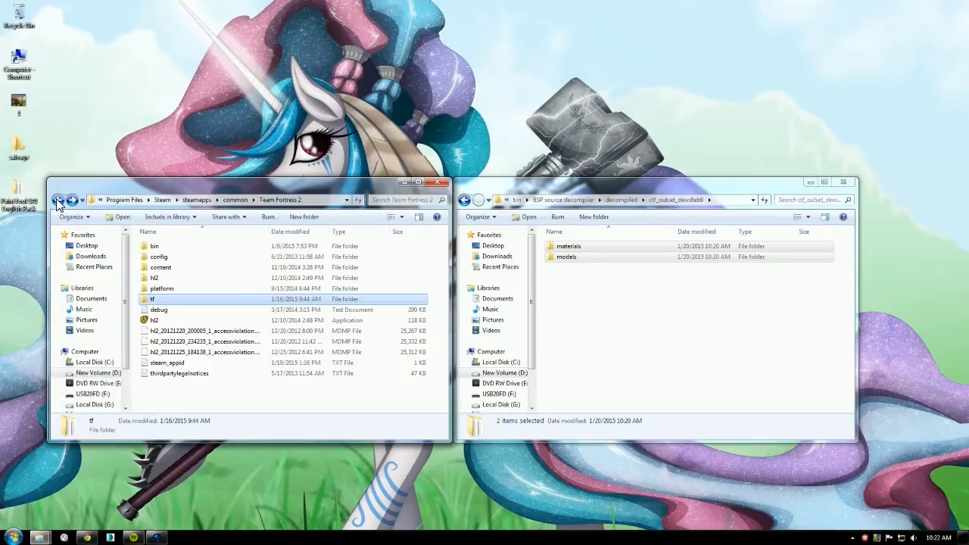
pyautogui.doubleClick(176, 247)
# Switch back to Hammer and move the 3D camera along the coast to inspect the water surface.
pyautogui.click(156, 538)
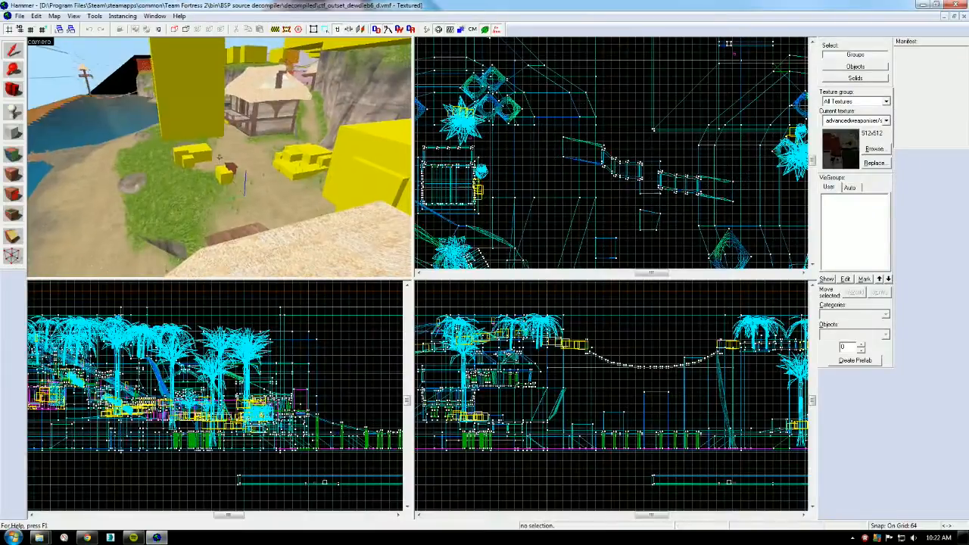
pyautogui.press('a')
pyautogui.press('z')
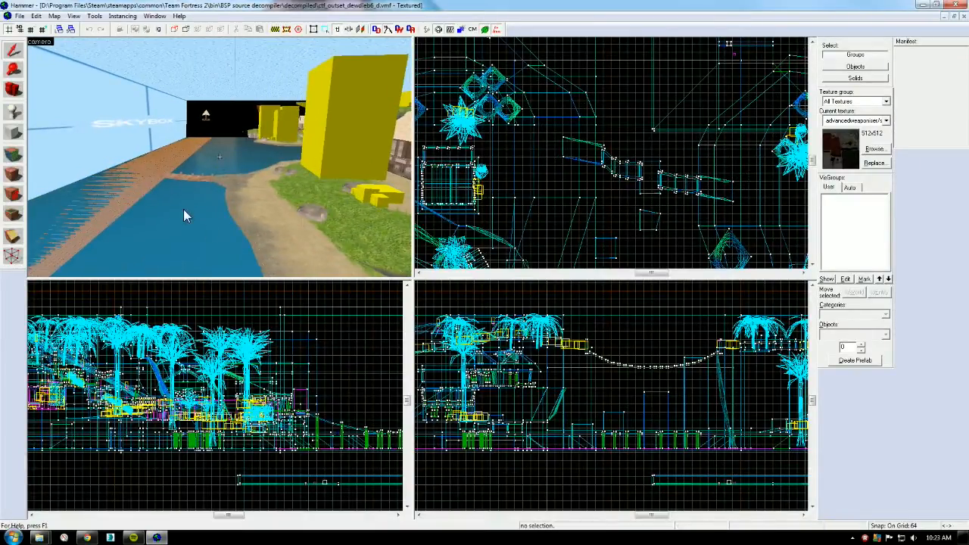
pyautogui.press('z')
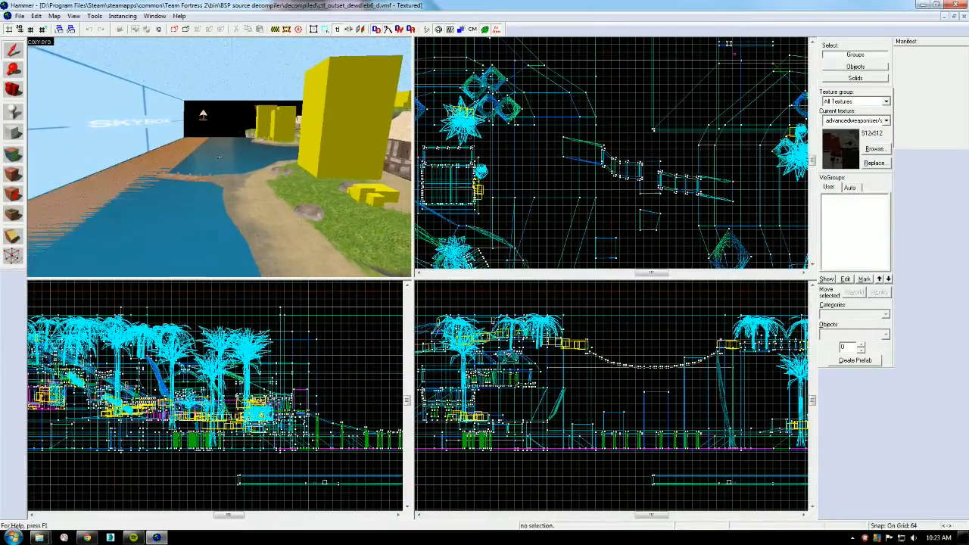
pyautogui.press('w')
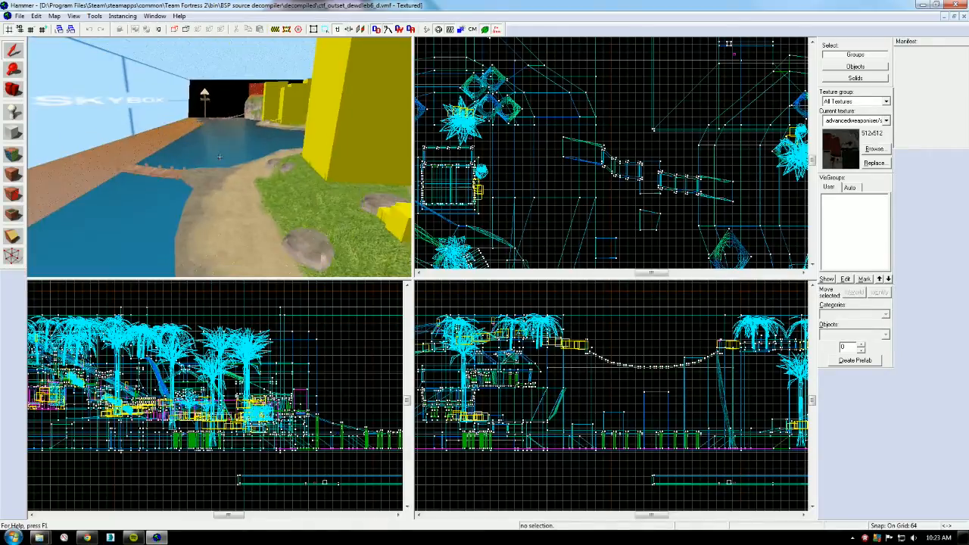
# Switch the 3D view to wireframe polygons and look around the map's geometry.
pyautogui.press('z')
pyautogui.click(74, 16)
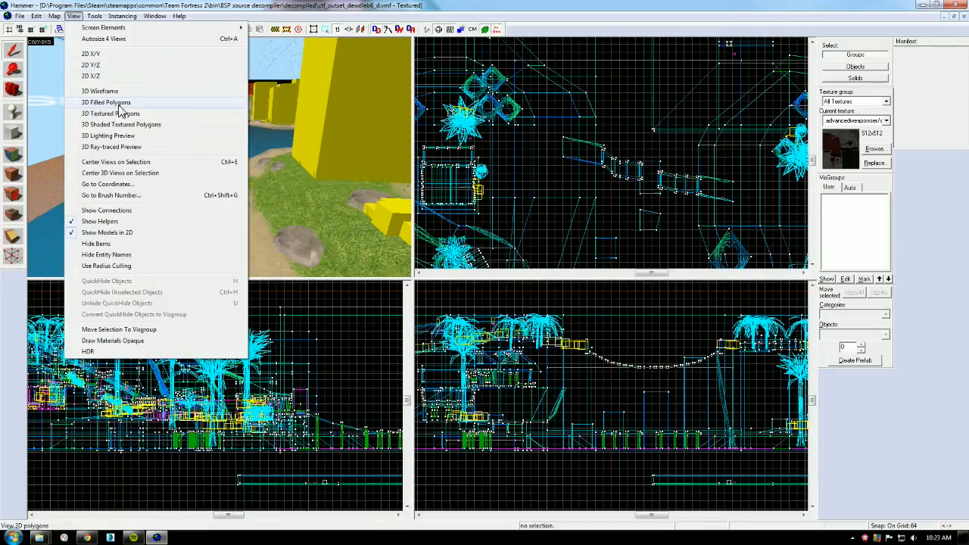
pyautogui.click(104, 91)
pyautogui.press('z')
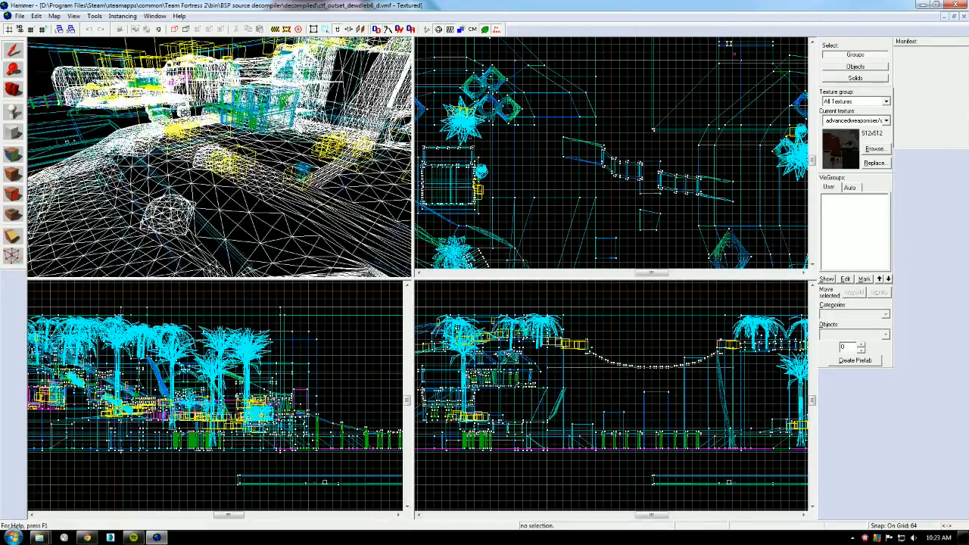
pyautogui.press('z')
# Switch the 3D view to shaded textured polygons and fly the camera out over the bay.
pyautogui.click(75, 17)
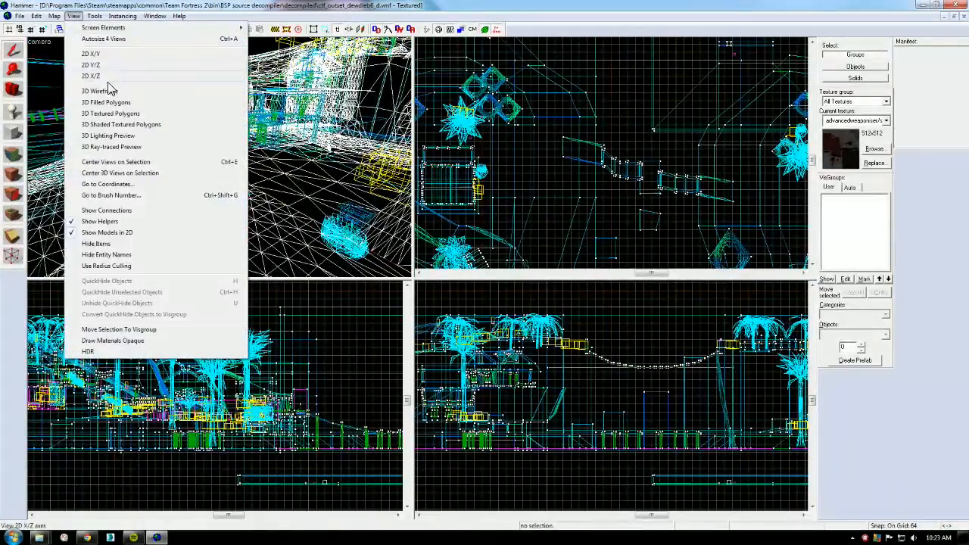
pyautogui.click(121, 125)
pyautogui.press('z')
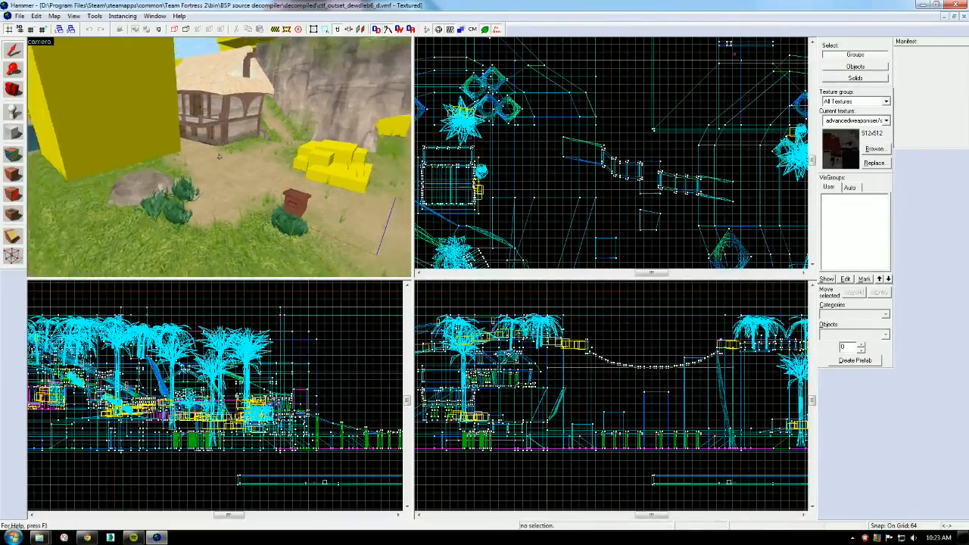
pyautogui.press('w')
pyautogui.press('w')
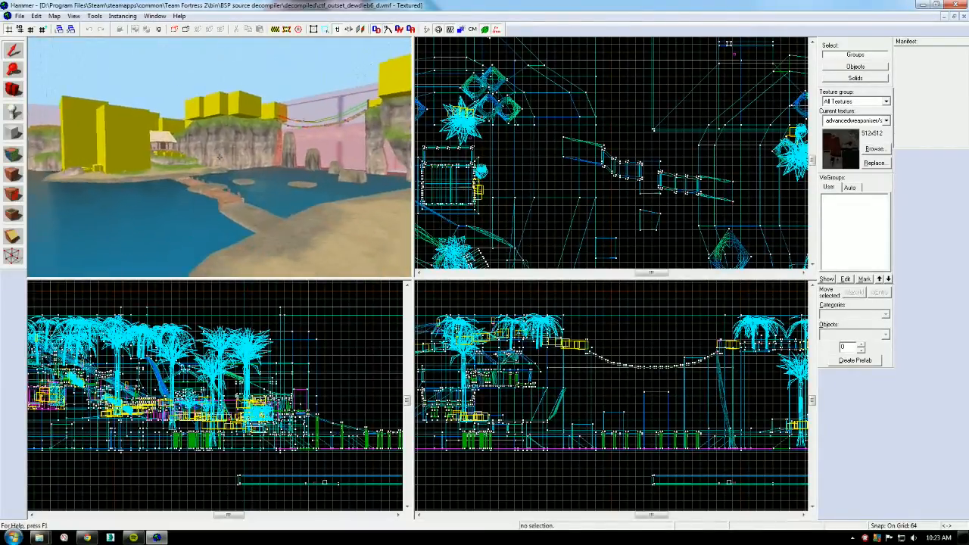
pyautogui.press('s')
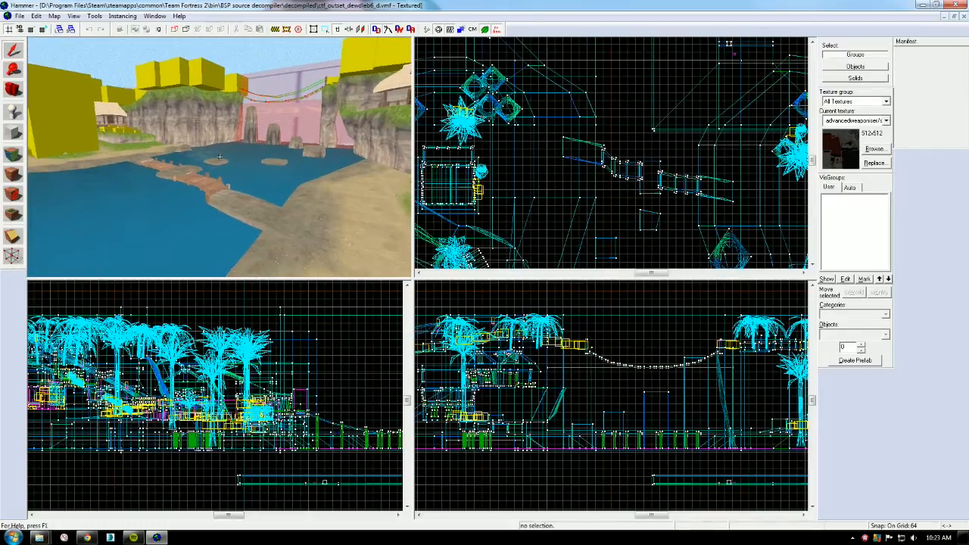
pyautogui.press('z')
# Open the Run Map compile settings, enable HDR, and close the dialog without compiling.
pyautogui.click(19, 16)
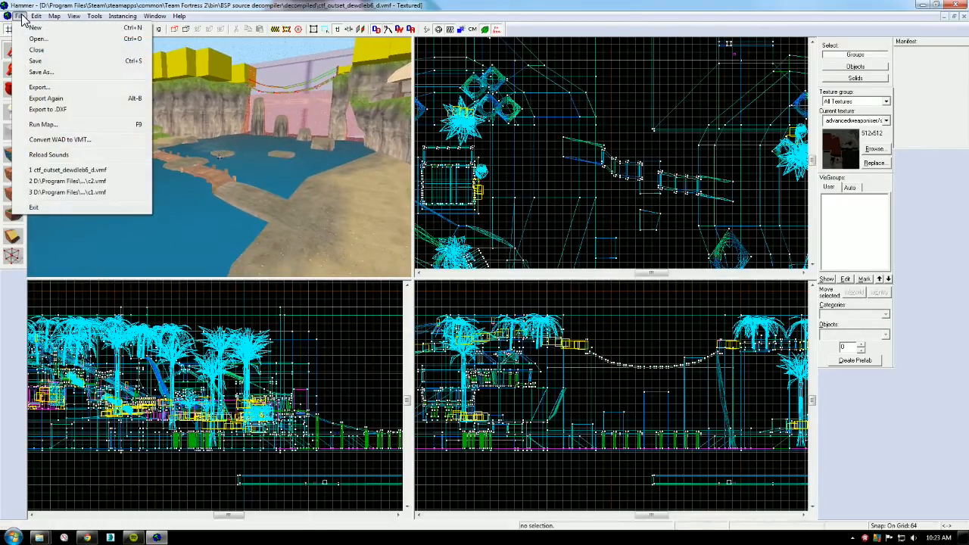
pyautogui.click(46, 124)
pyautogui.click(525, 277)
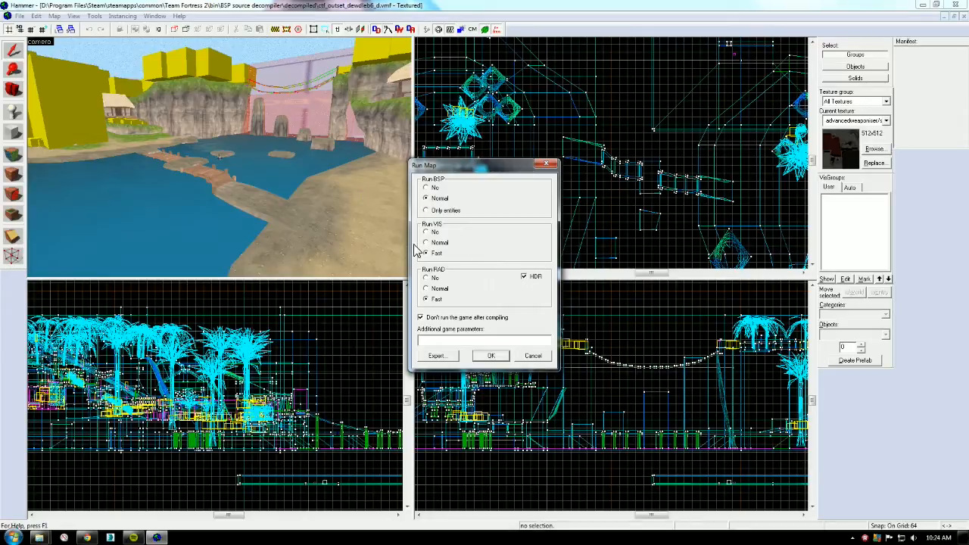
pyautogui.moveTo(471, 164); pyautogui.dragTo(437, 160)
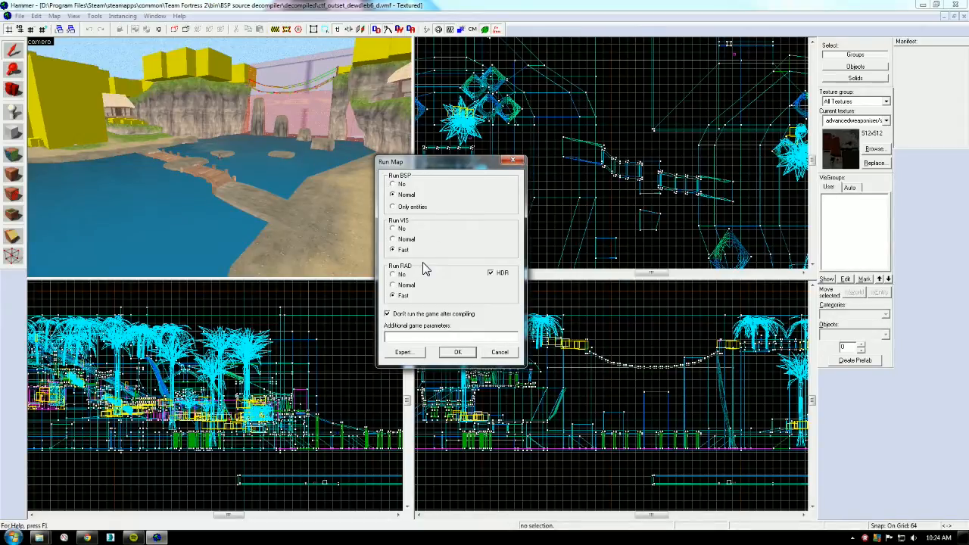
pyautogui.click(513, 160)
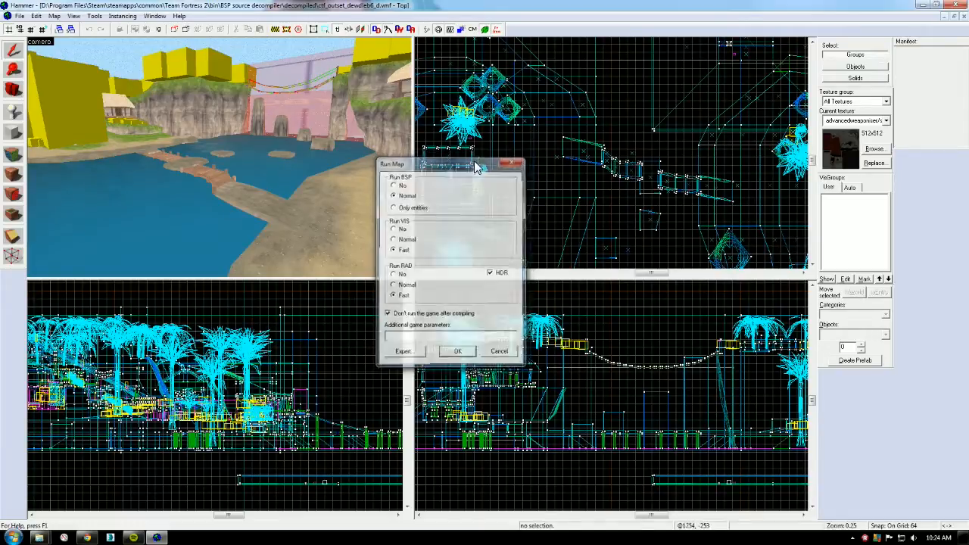
# Find the light_environment entity on the sandy ground near the well and open its properties.
pyautogui.press('z')
pyautogui.press('s')
pyautogui.press('z')
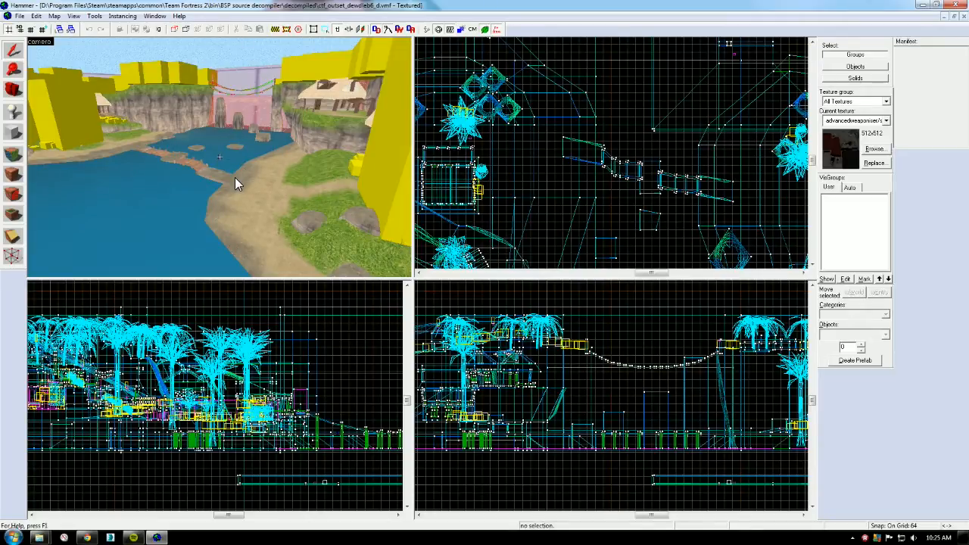
pyautogui.press('z')
pyautogui.press('w')
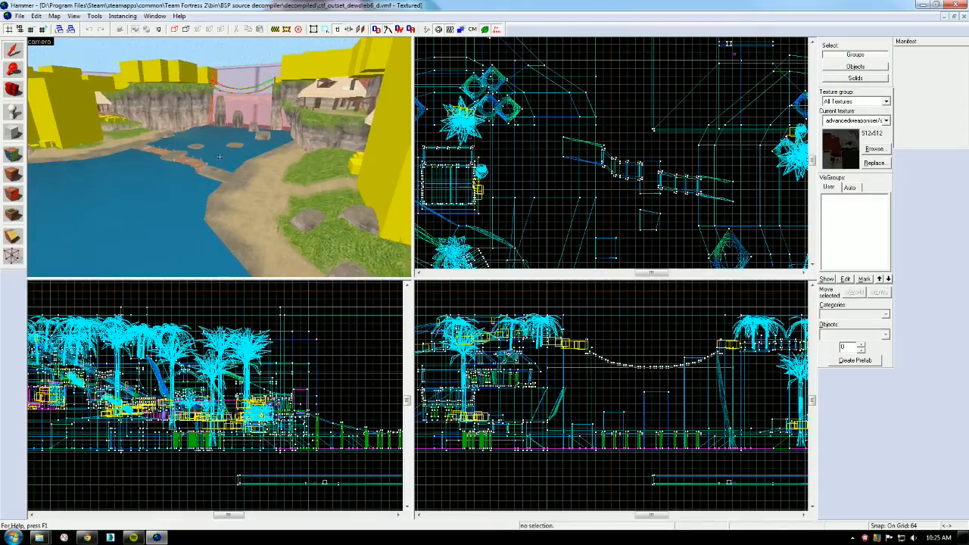
pyautogui.press('d')
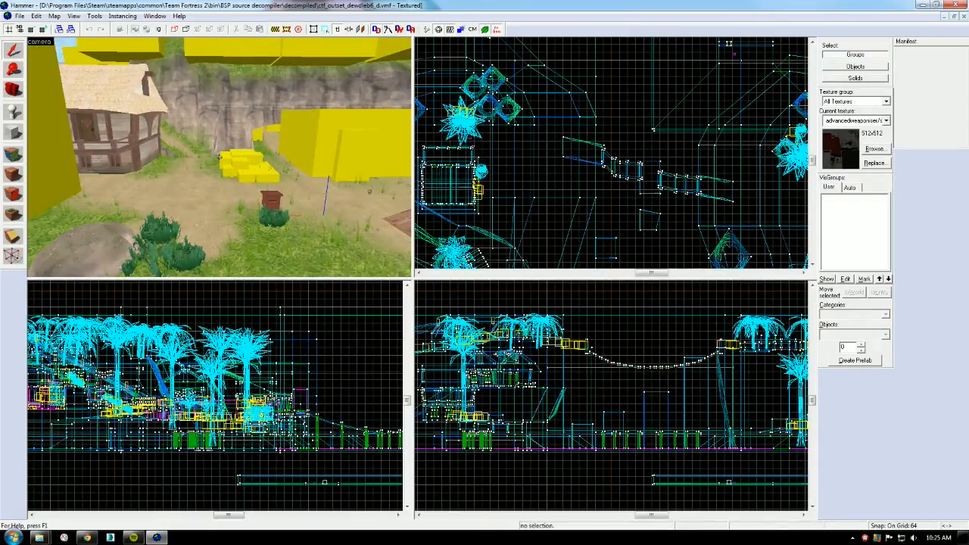
pyautogui.press('d')
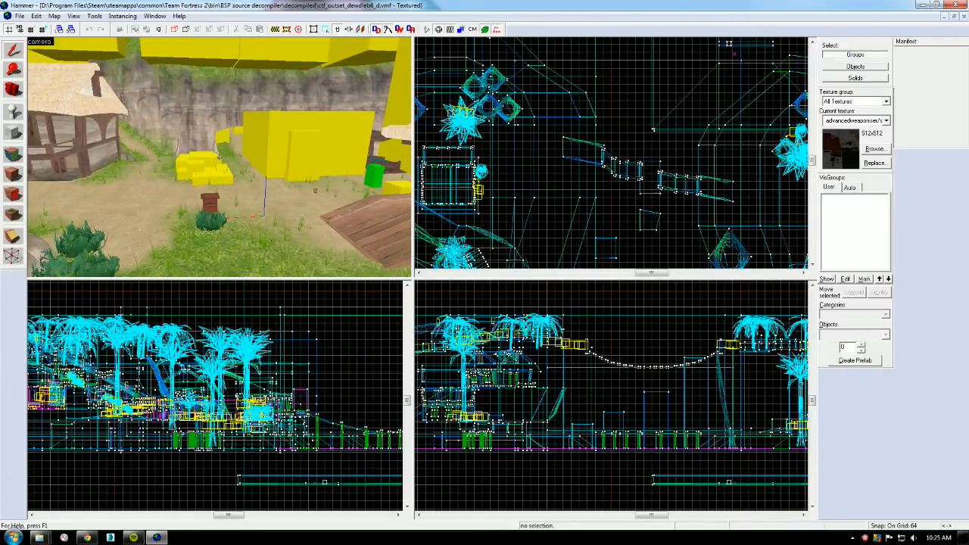
pyautogui.press('w')
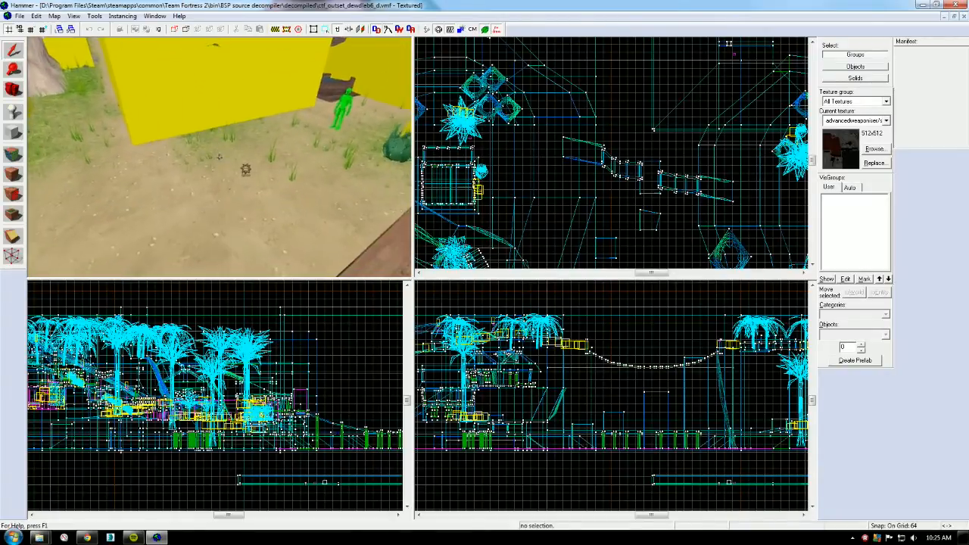
pyautogui.press('w')
pyautogui.press('s')
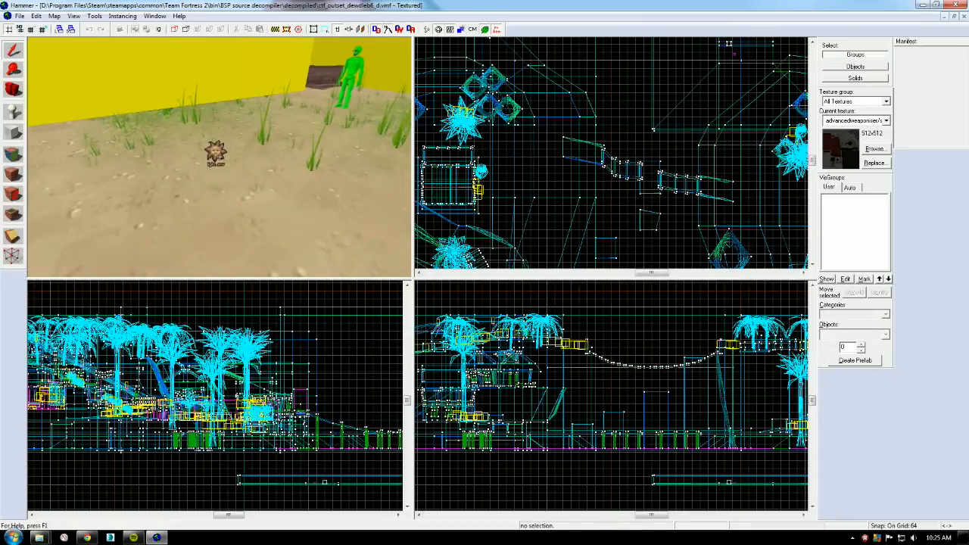
pyautogui.press('s')
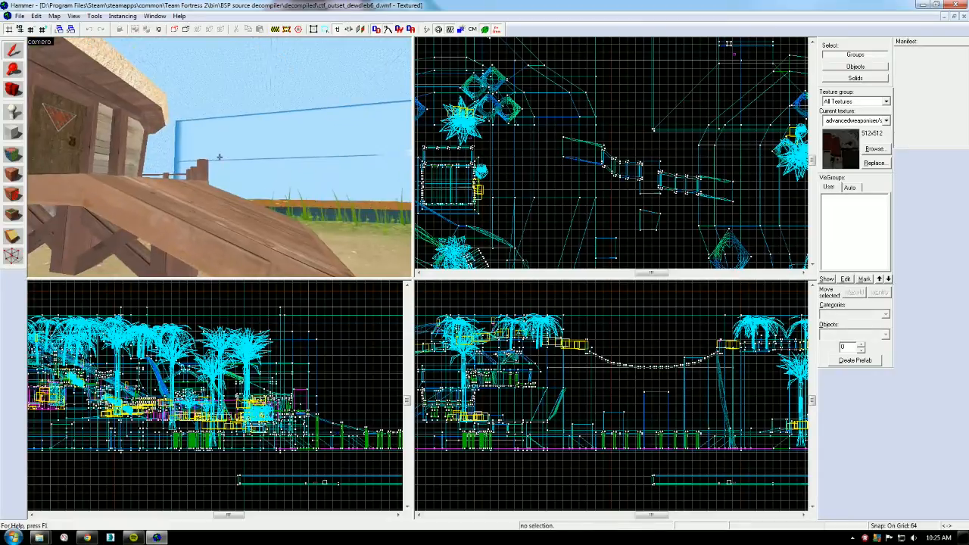
pyautogui.press('w')
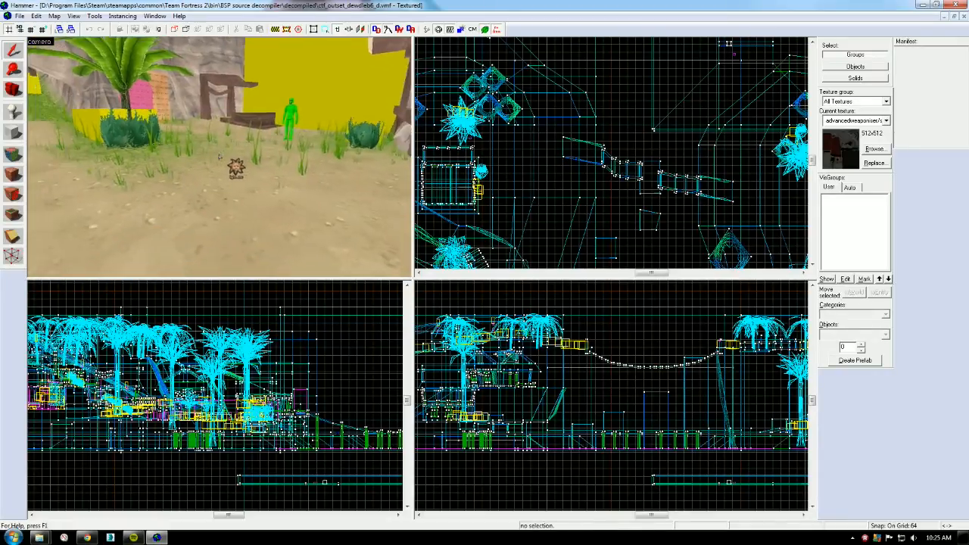
pyautogui.press('w')
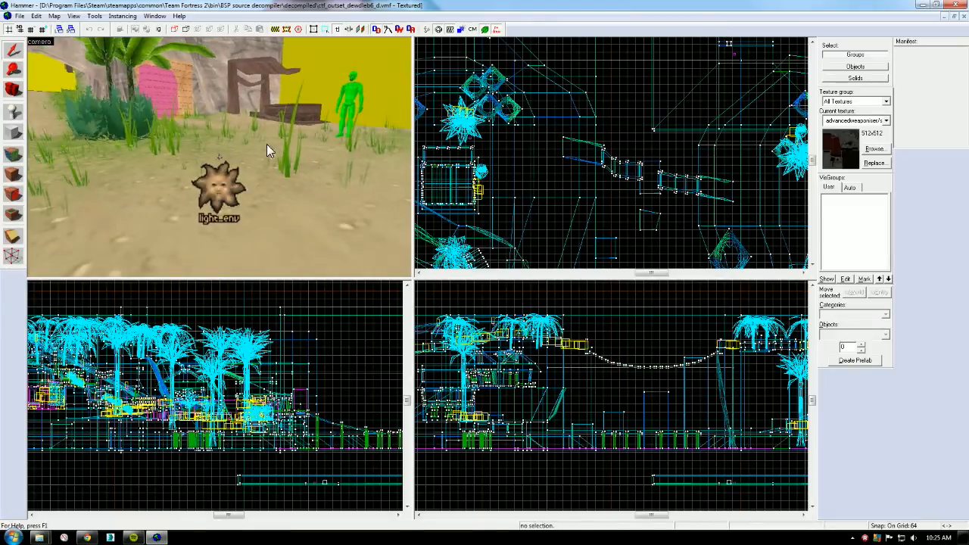
pyautogui.click(218, 188)
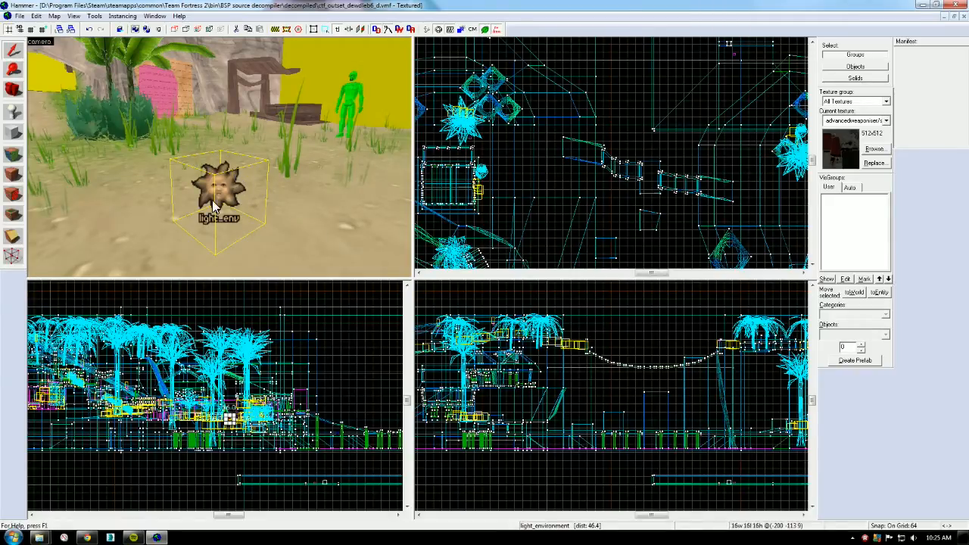
pyautogui.doubleClick(225, 196)
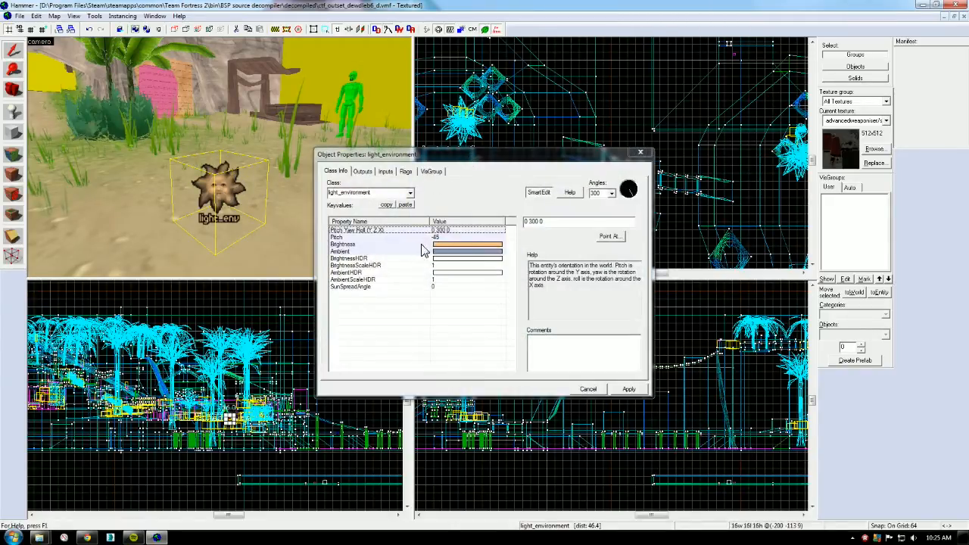
# Set the light_environment's Brightness colour to blue (52 69 218) and close its properties.
pyautogui.click(449, 245)
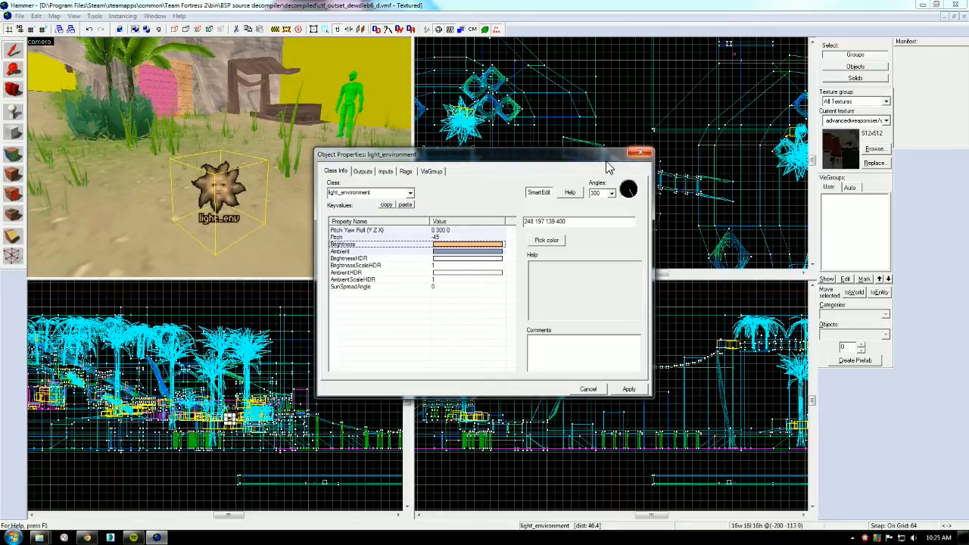
pyautogui.doubleClick(466, 251)
pyautogui.click(544, 229)
pyautogui.moveTo(548, 243); pyautogui.dragTo(595, 258)
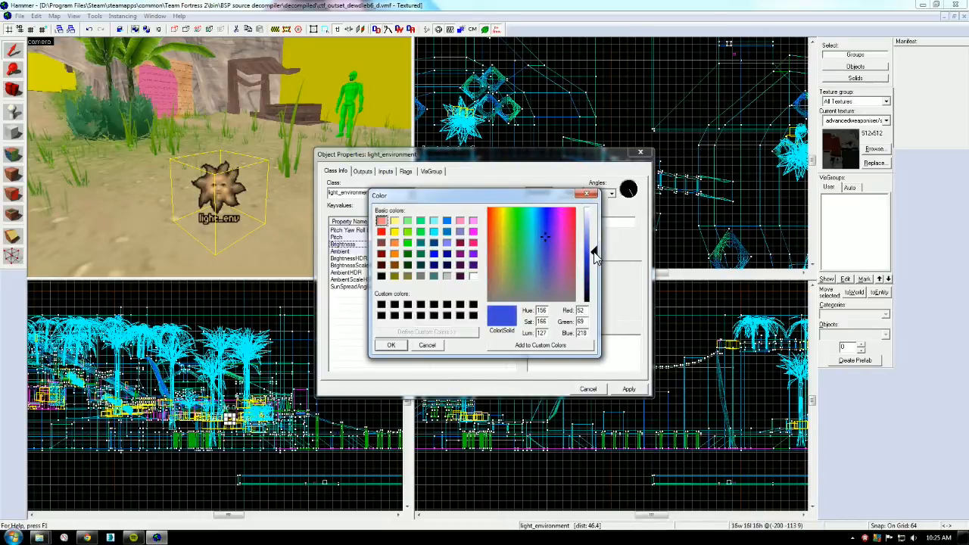
pyautogui.click(391, 346)
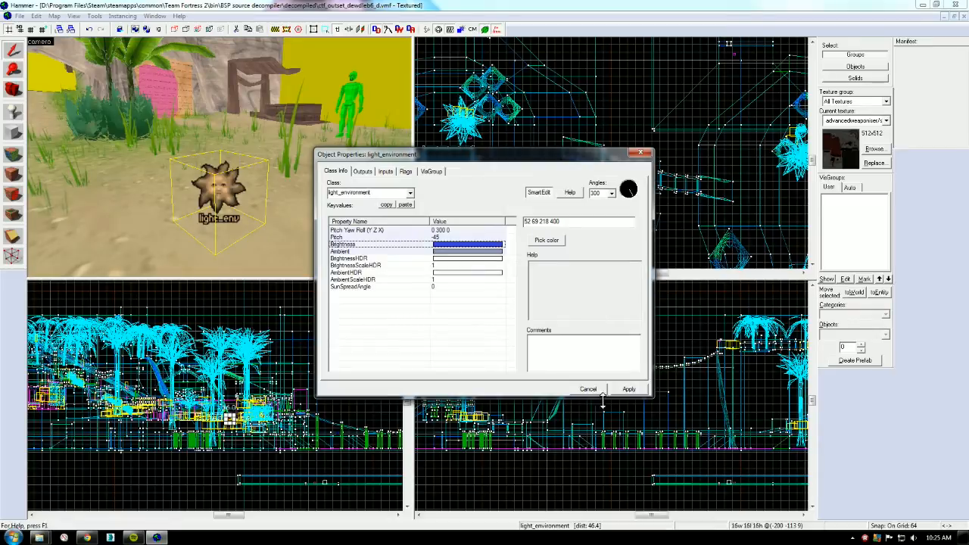
pyautogui.click(640, 153)
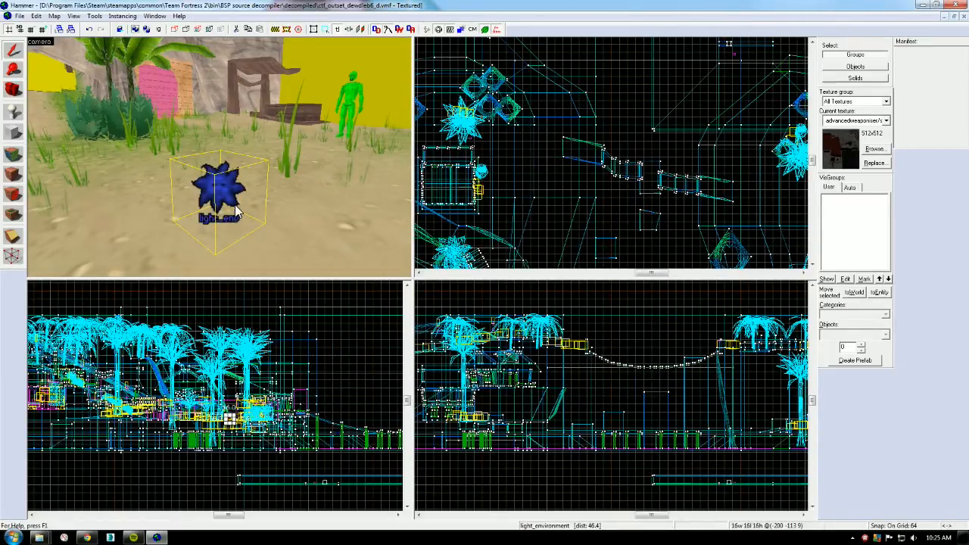
# Open the Entity Report and select the first light_environment entry in the entity list.
pyautogui.click(54, 16)
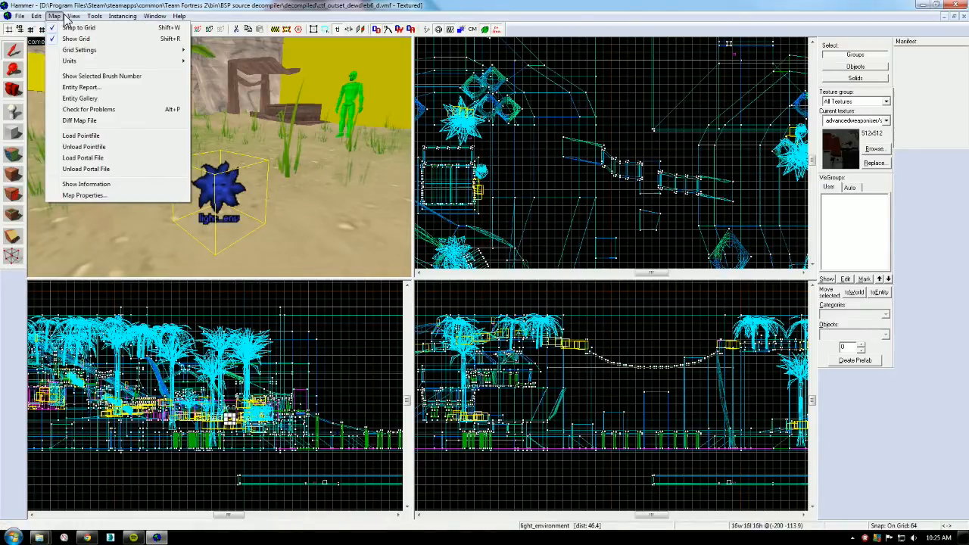
pyautogui.moveTo(68, 19)
pyautogui.click(92, 87)
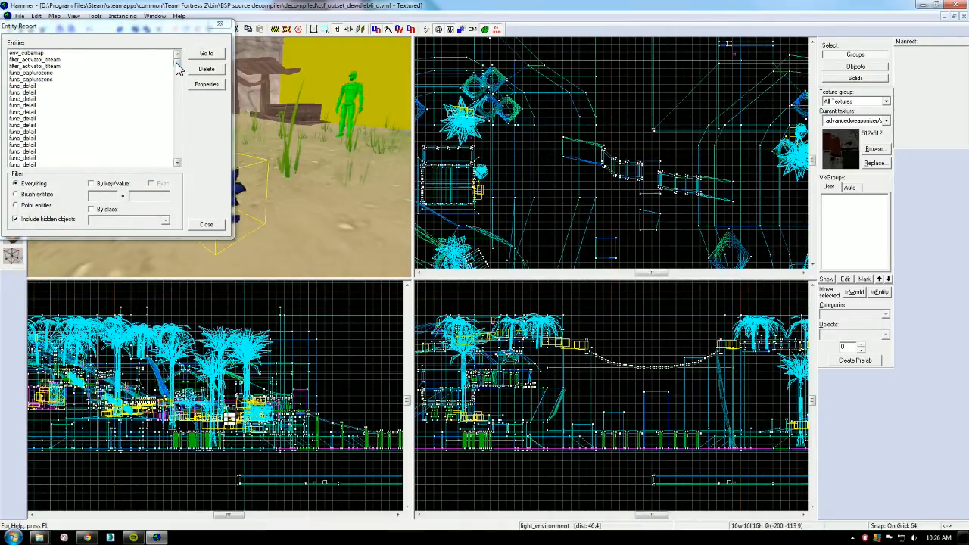
pyautogui.moveTo(177, 61); pyautogui.dragTo(182, 126)
pyautogui.click(24, 121)
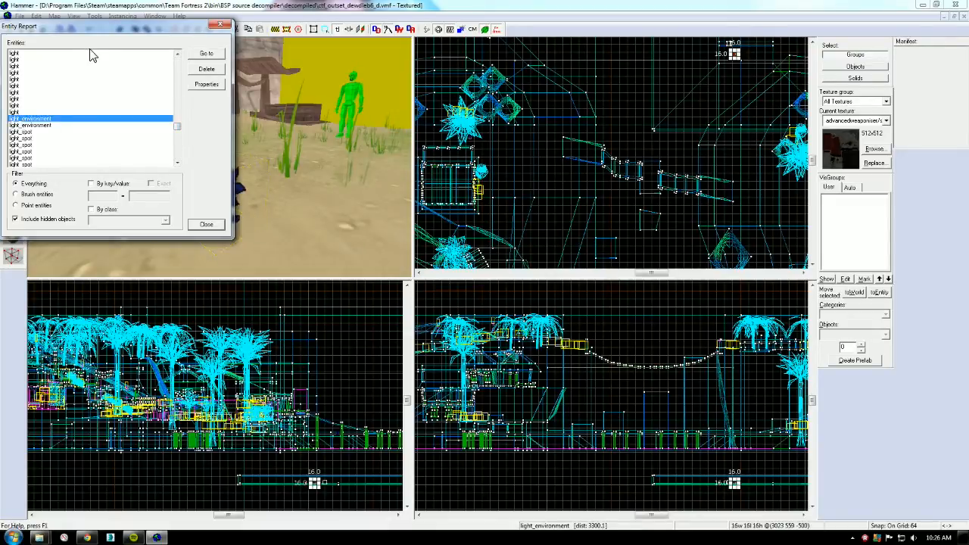
pyautogui.scroll(-1, 36, 133)
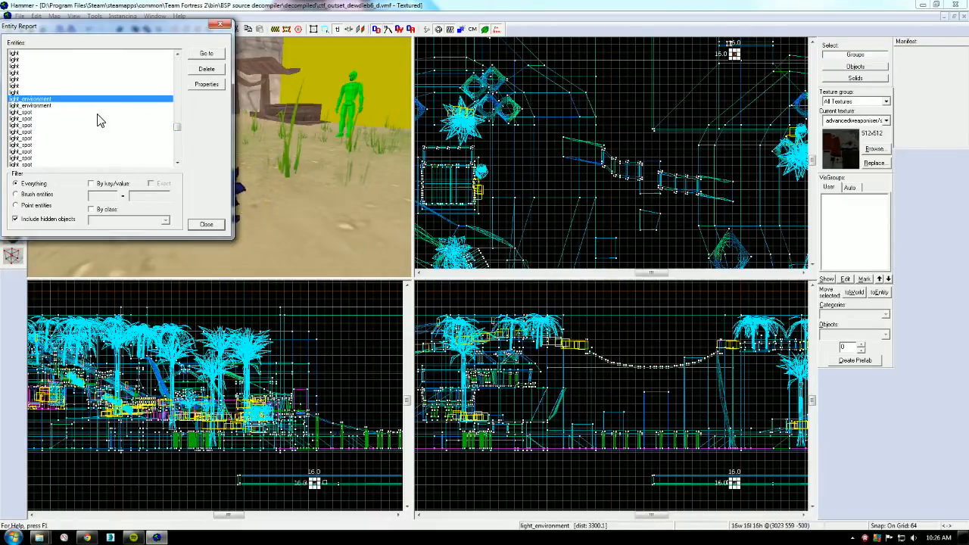
# Browse the report's func, info_player_teamspawn and keyframe_rope entries, and select the first light_environment entry again.
pyautogui.moveTo(176, 126)
pyautogui.mouseDown()
pyautogui.moveTo(176, 52)
pyautogui.moveTo(178, 112)
pyautogui.mouseUp()
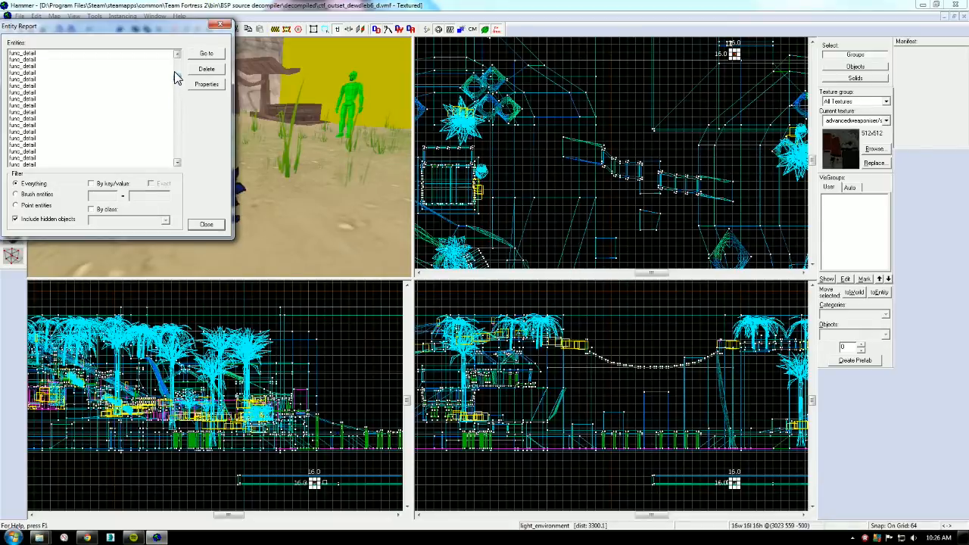
pyautogui.moveTo(174, 59); pyautogui.dragTo(179, 116)
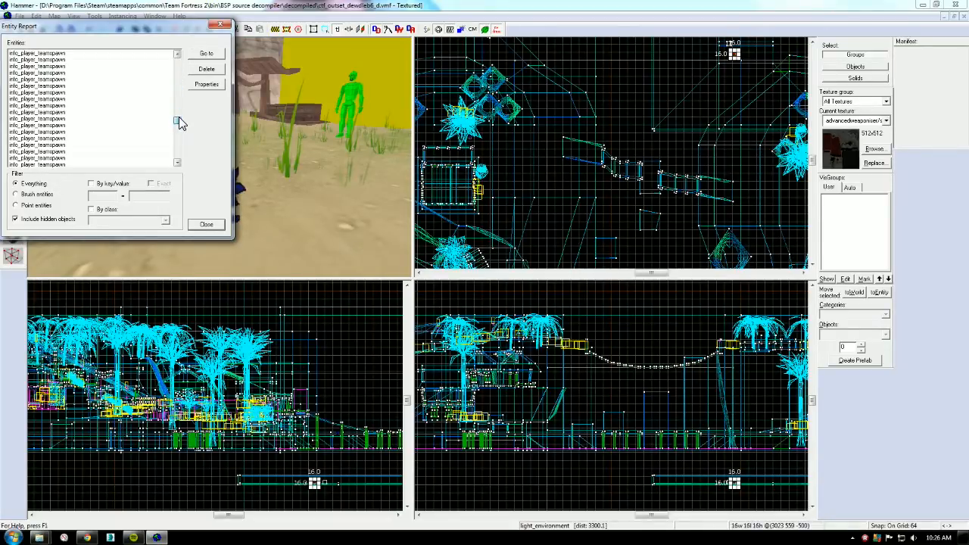
pyautogui.scroll(6, 106, 106)
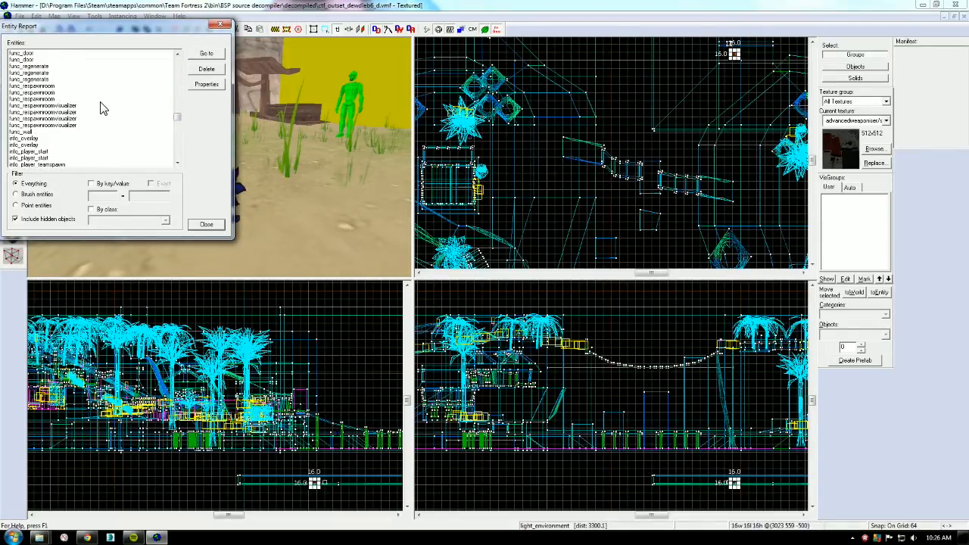
pyautogui.scroll(-5, 103, 109)
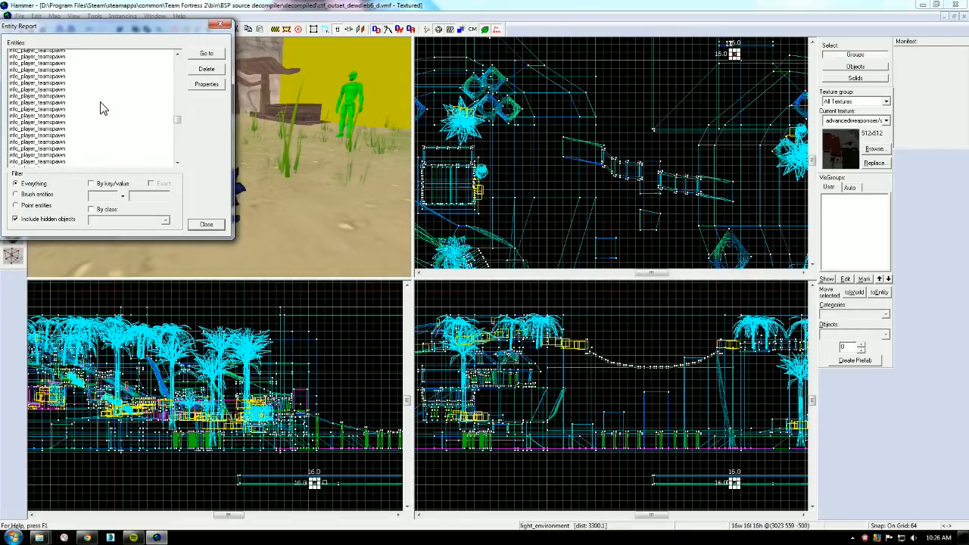
pyautogui.scroll(-4, 104, 109)
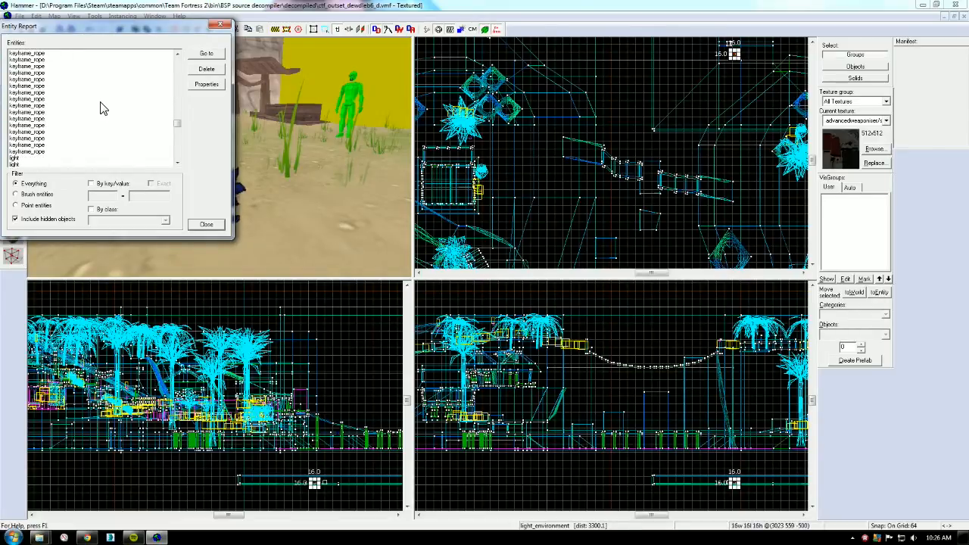
pyautogui.scroll(-3, 103, 108)
pyautogui.click(42, 99)
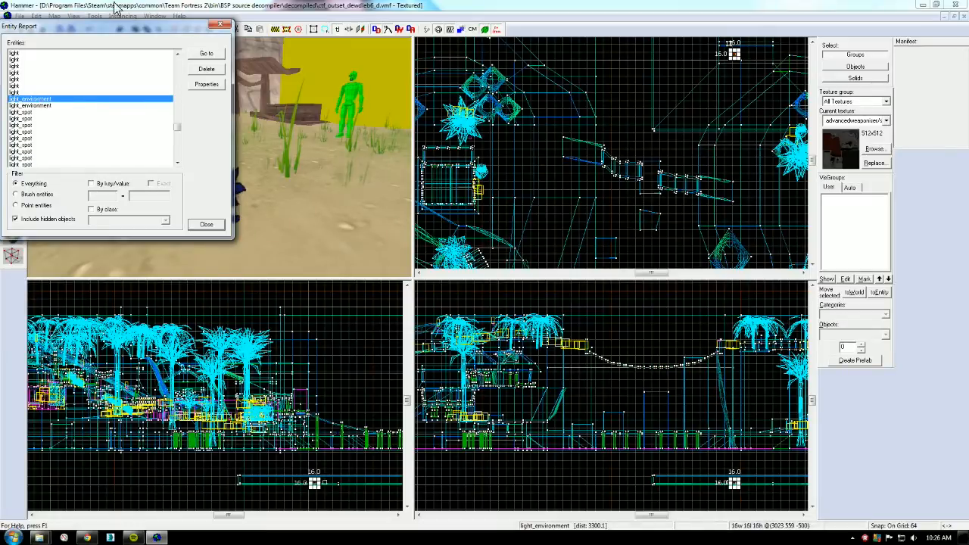
# Move the Entity Report off the 3D view, go to the first light_environment entry and view that entity up close.
pyautogui.moveTo(124, 24); pyautogui.dragTo(713, 78)
pyautogui.click(635, 153)
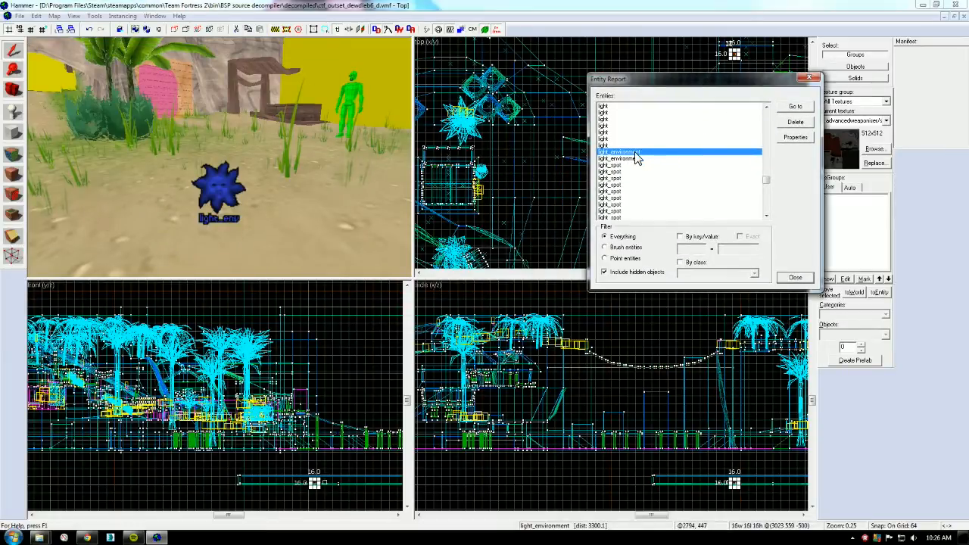
pyautogui.click(795, 106)
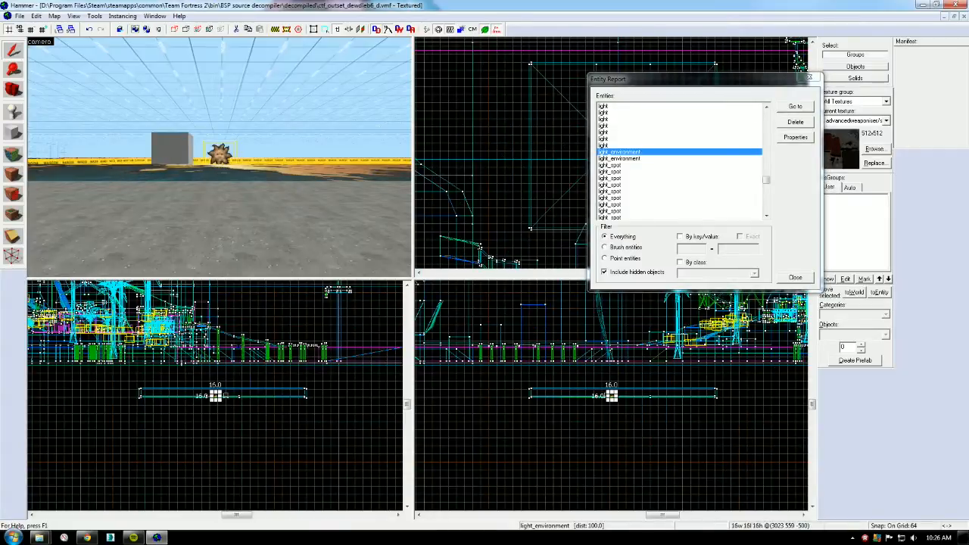
pyautogui.press('w')
pyautogui.press('z')
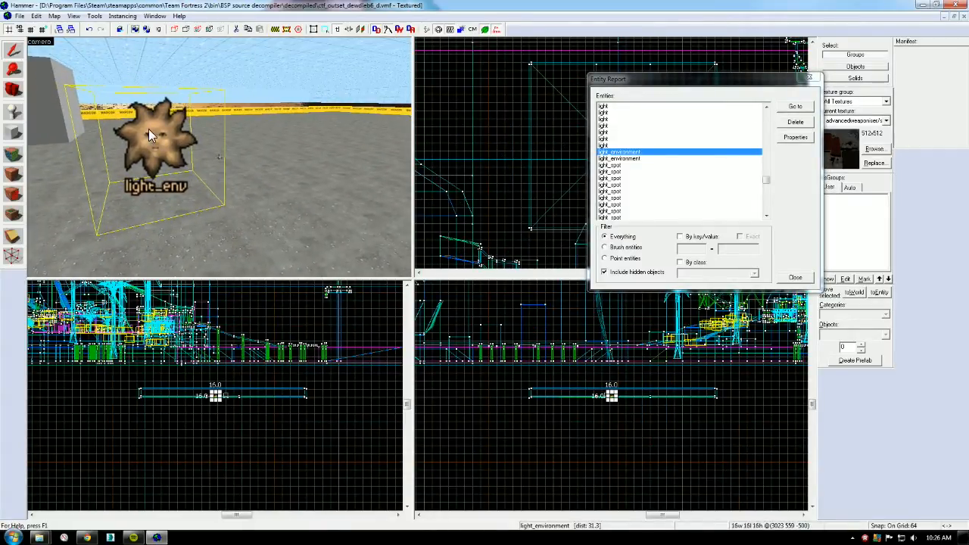
# Go to the second light_environment entry in the Entity Report and examine the entity on the sandy ground up close.
pyautogui.click(632, 158)
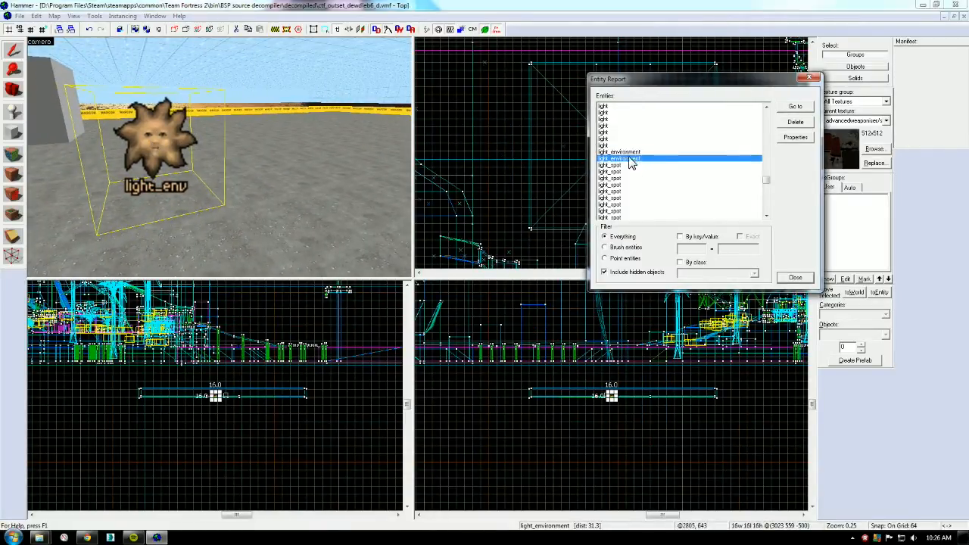
pyautogui.click(795, 106)
pyautogui.click(794, 108)
pyautogui.press('z')
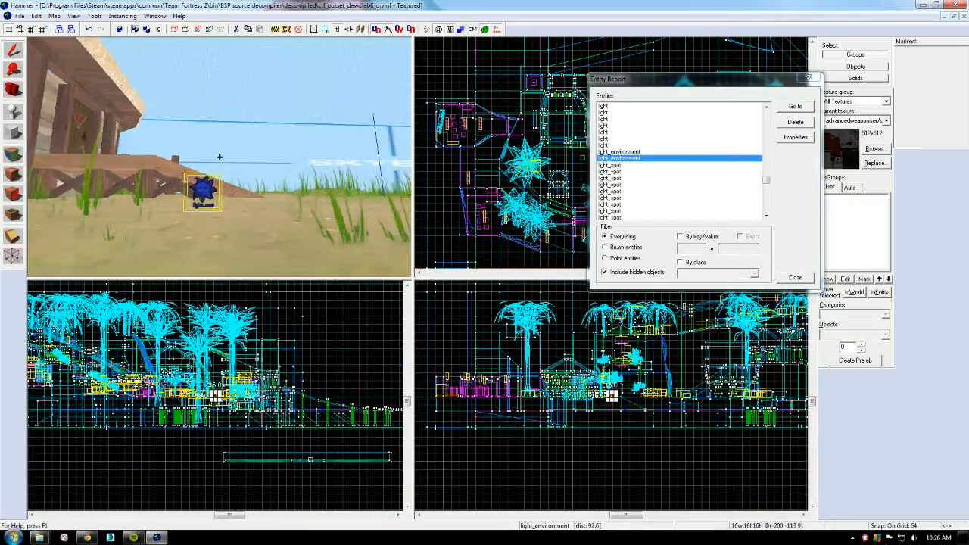
pyautogui.press('w')
pyautogui.press('s')
pyautogui.press('z')
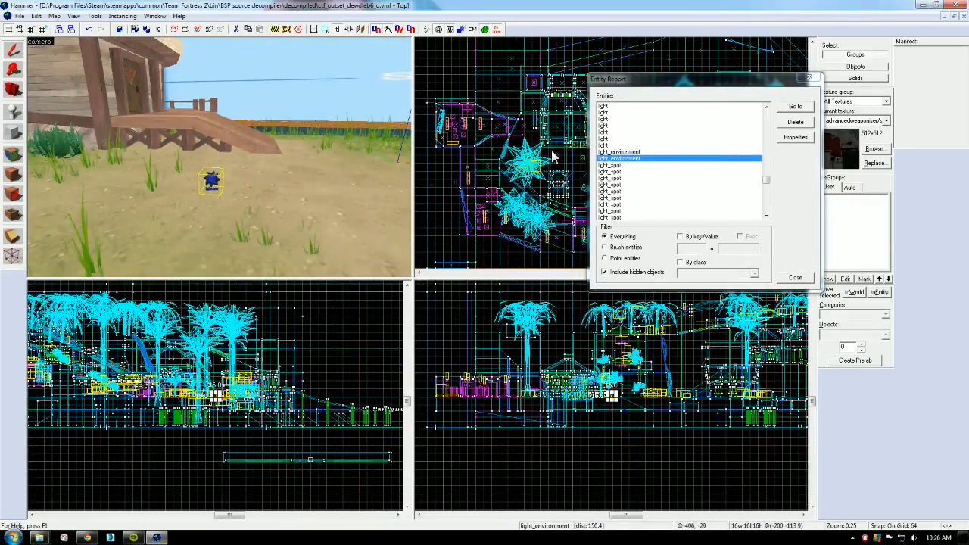
pyautogui.press('z')
pyautogui.press('w')
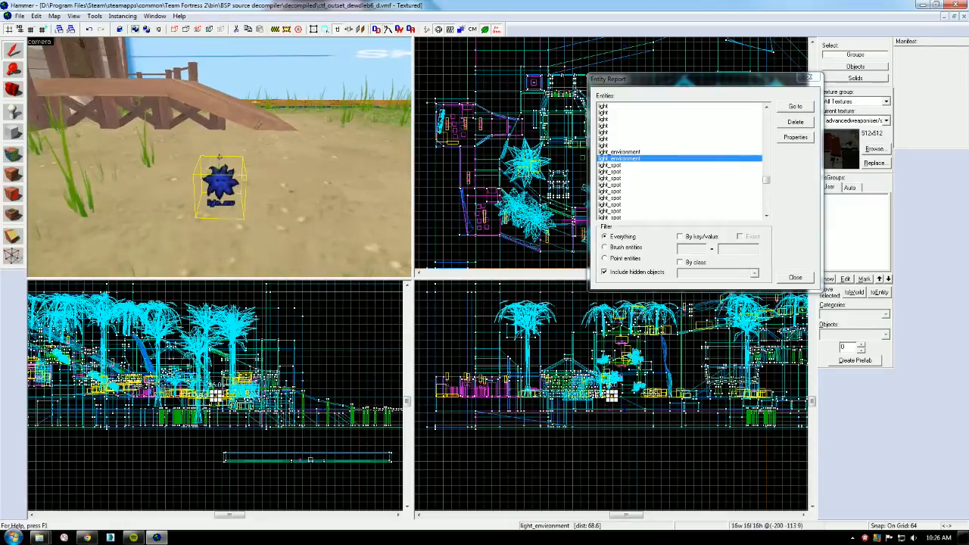
pyautogui.press('z')
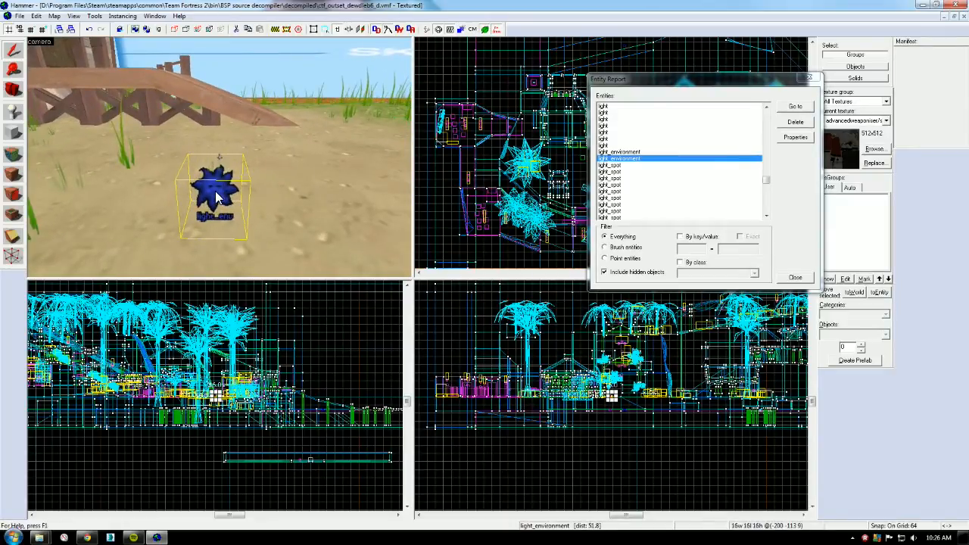
# Delete both light_environment entities from the map through the Entity Report.
pyautogui.click(795, 122)
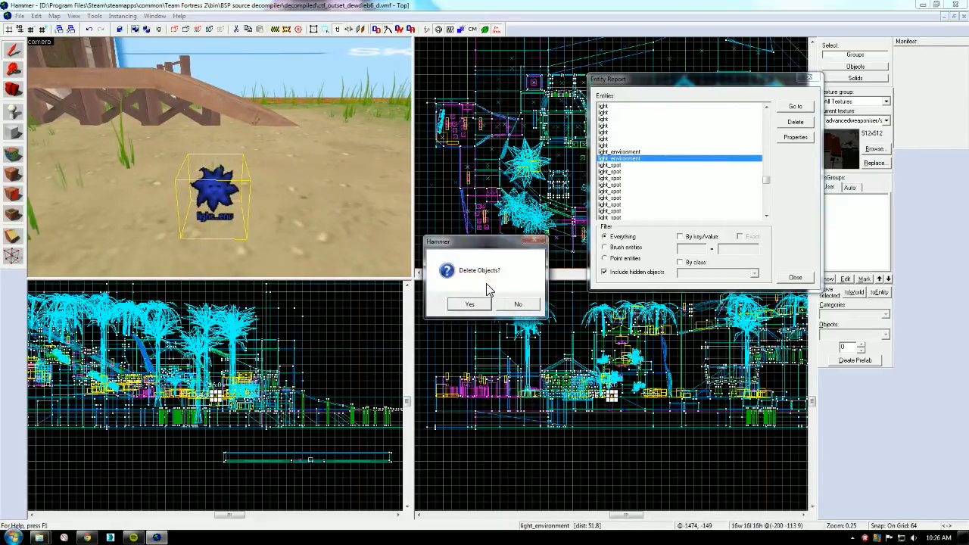
pyautogui.click(470, 303)
pyautogui.click(621, 152)
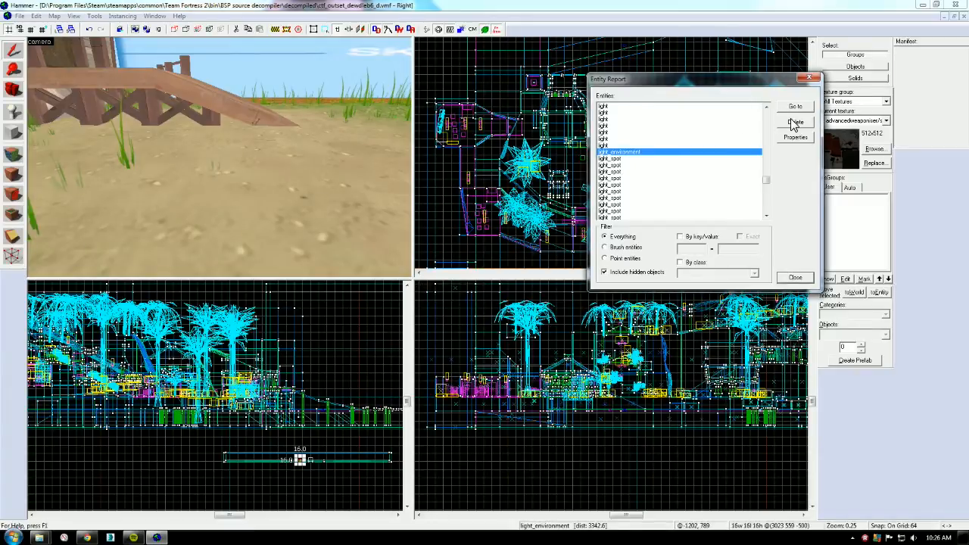
pyautogui.click(795, 122)
pyautogui.click(471, 304)
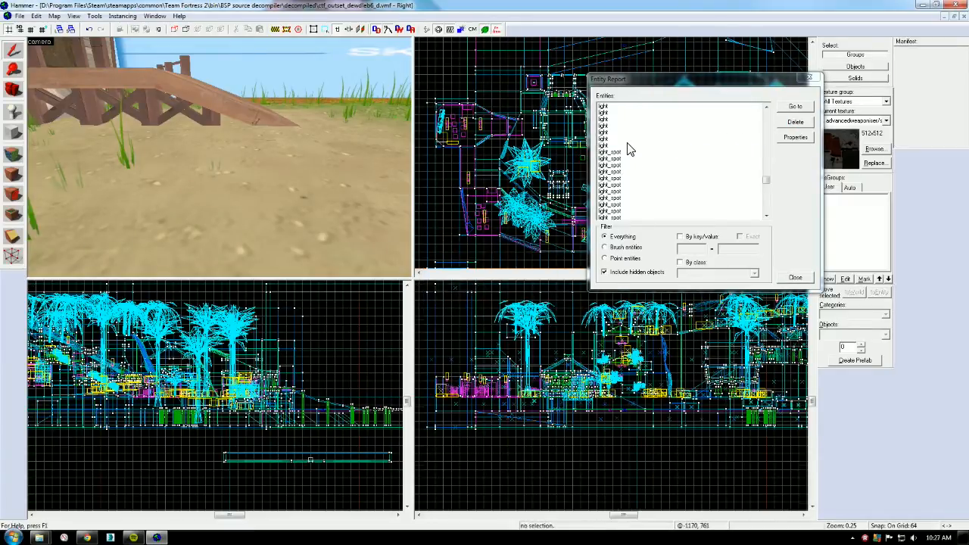
# Go to the first light entry in the Entity Report and view that light in the spawn room up close.
pyautogui.scroll(4, 630, 149)
pyautogui.scroll(-3, 630, 148)
pyautogui.moveTo(765, 181); pyautogui.dragTo(762, 180)
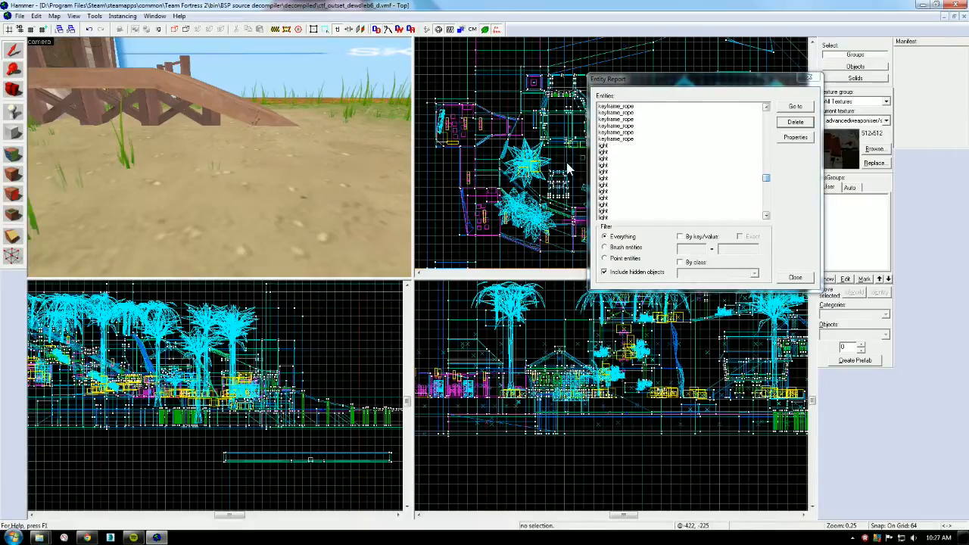
pyautogui.click(604, 146)
pyautogui.click(795, 108)
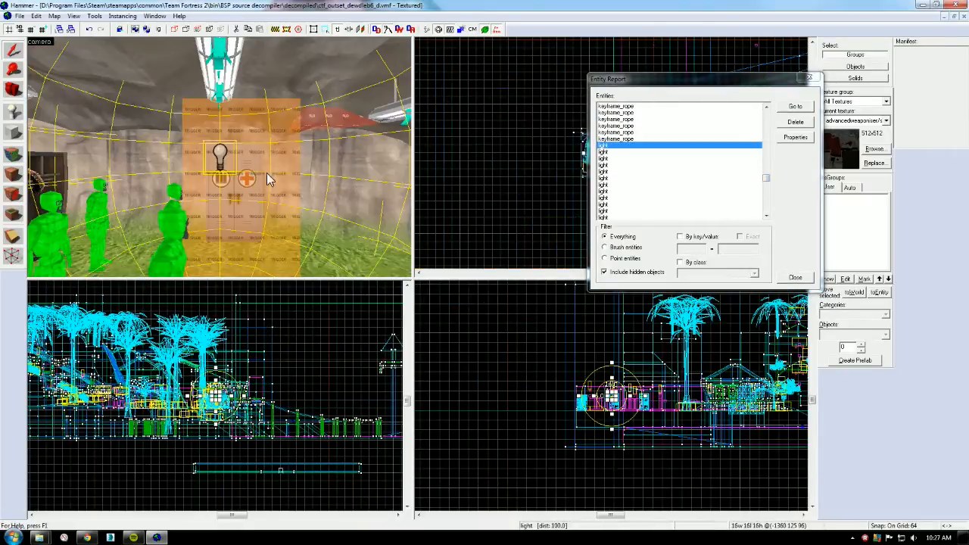
pyautogui.press('z')
pyautogui.press('w')
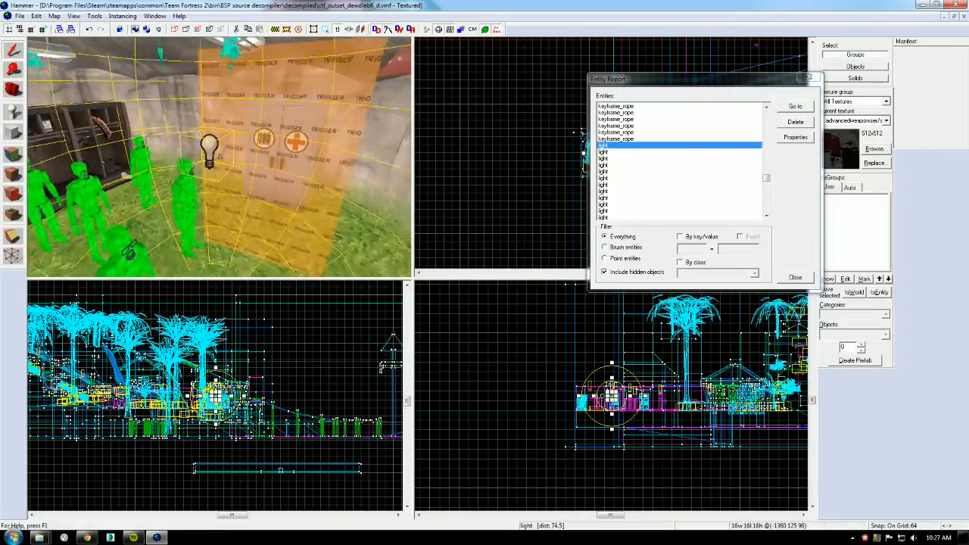
pyautogui.press('w')
pyautogui.press('z')
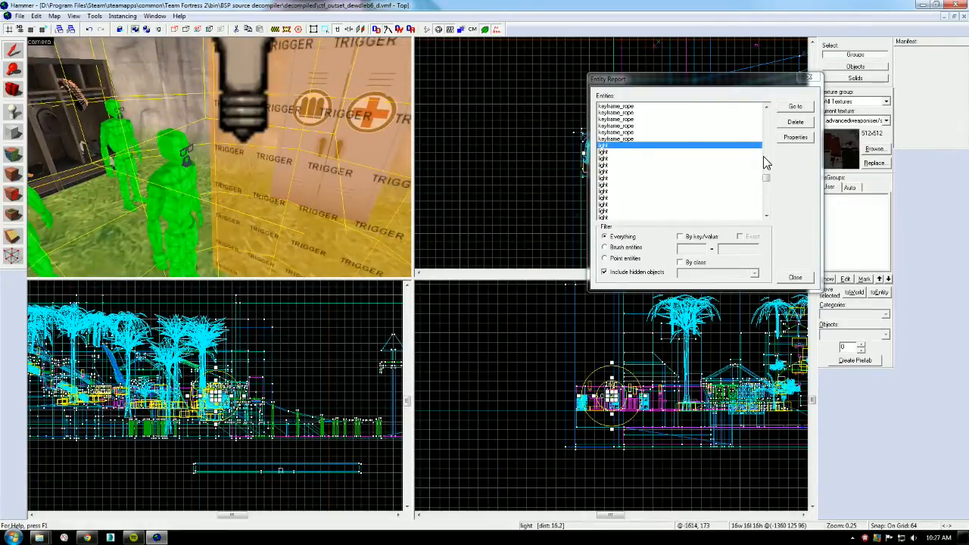
# Select the whole range of light and light_spot entries in the Entity Report, delete them, and close the report.
pyautogui.click(766, 216)
pyautogui.click(766, 216)
pyautogui.click(766, 216)
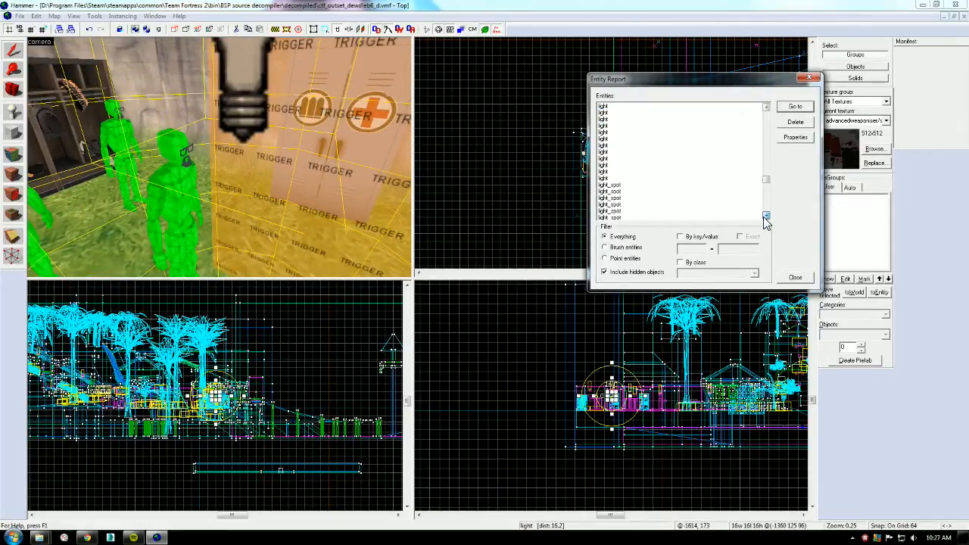
pyautogui.click(766, 216)
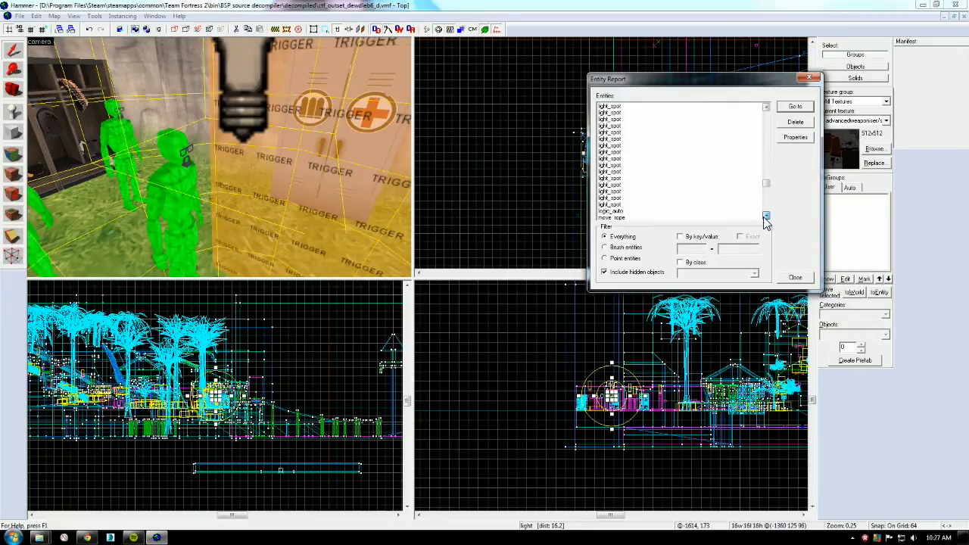
pyautogui.click(766, 216)
pyautogui.click(766, 215)
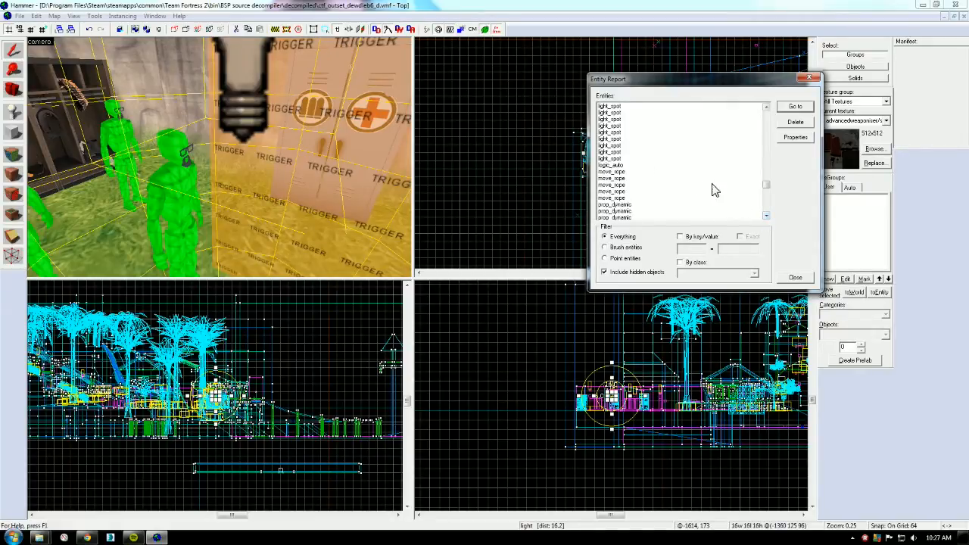
pyautogui.click(613, 160)
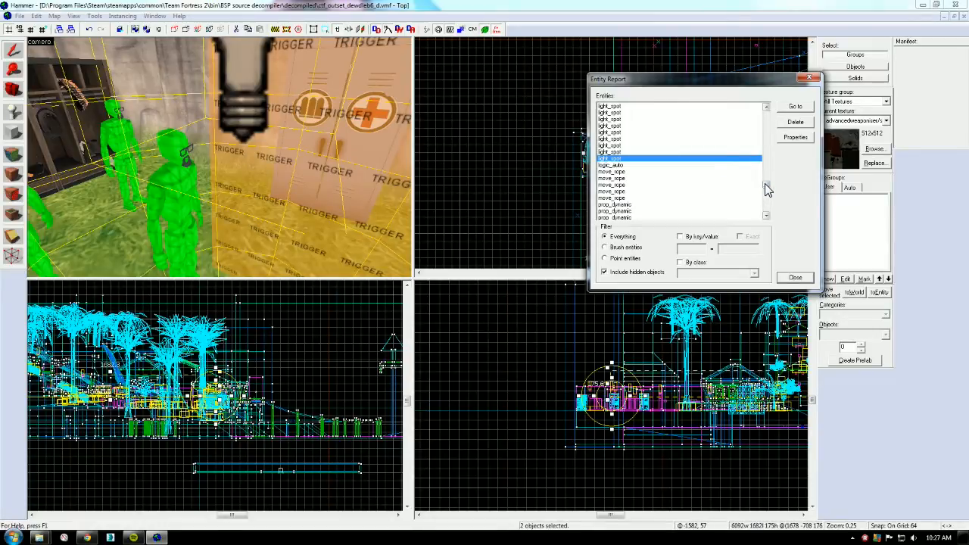
pyautogui.moveTo(766, 190); pyautogui.dragTo(767, 181)
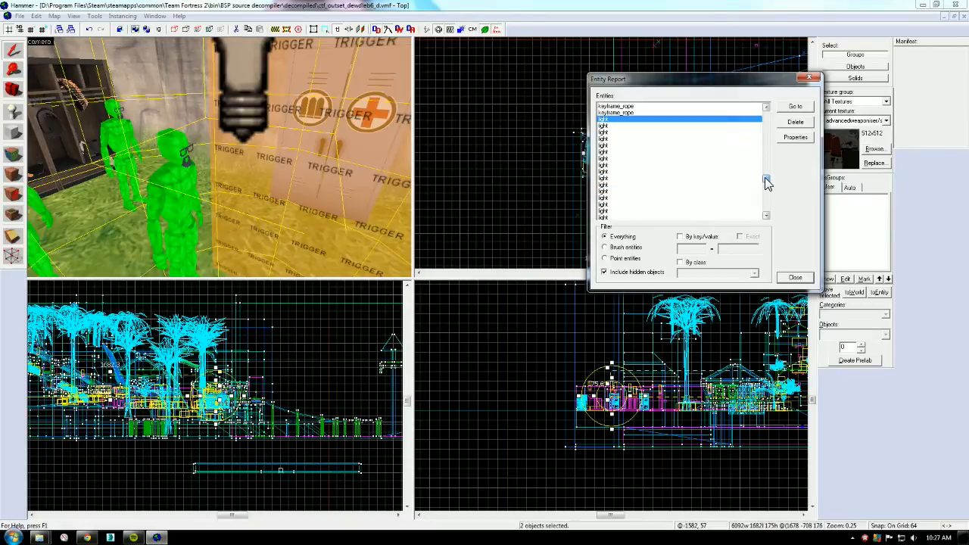
pyautogui.keyDown('shift'); pyautogui.click(606, 120); pyautogui.keyUp('shift')
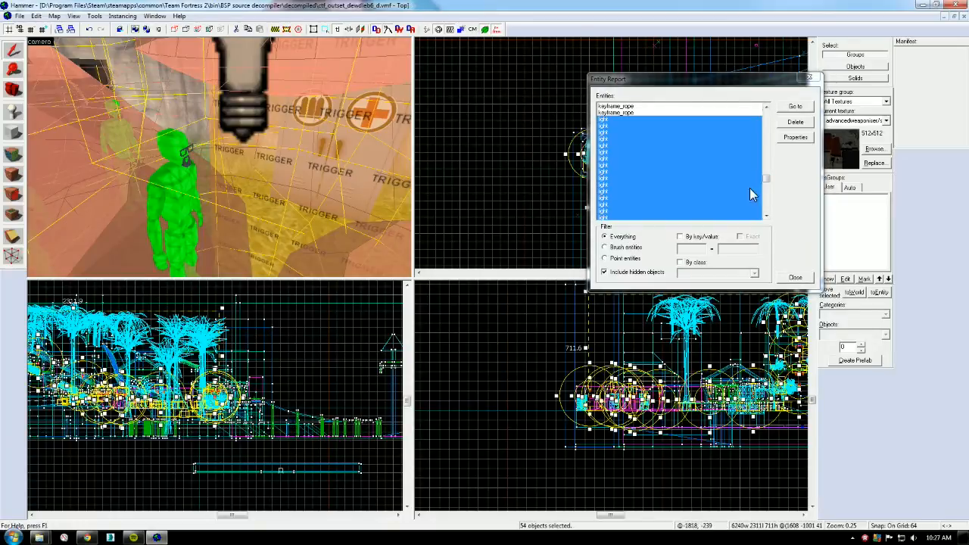
pyautogui.moveTo(766, 182); pyautogui.dragTo(773, 185)
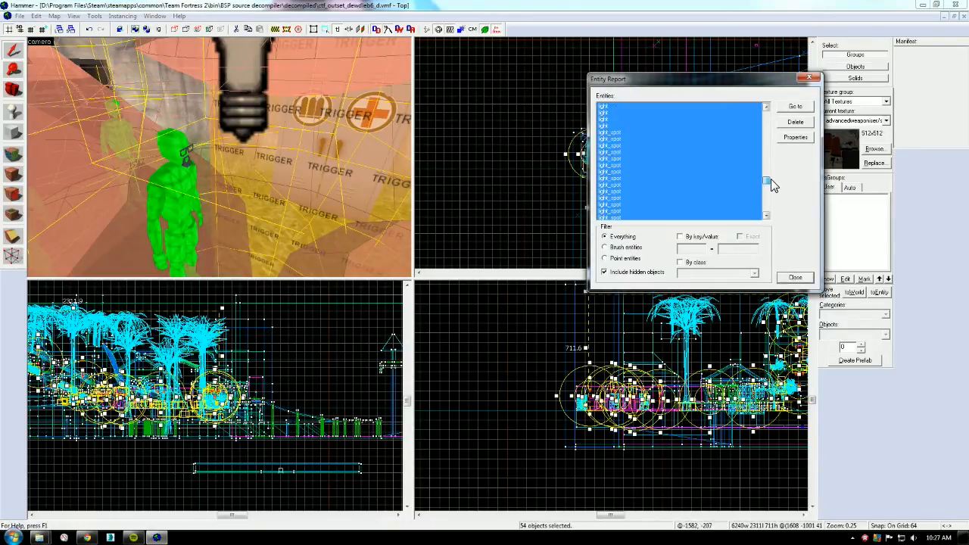
pyautogui.click(795, 122)
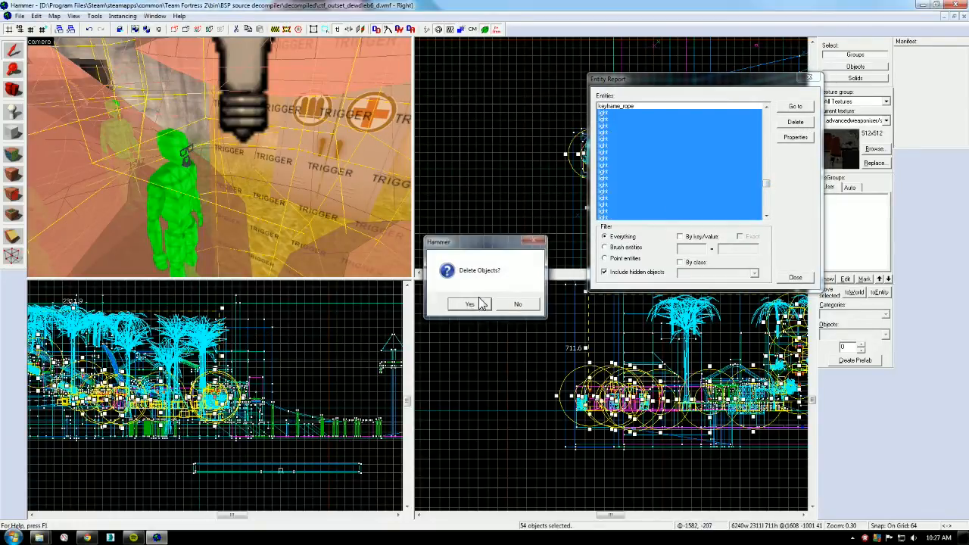
pyautogui.click(471, 304)
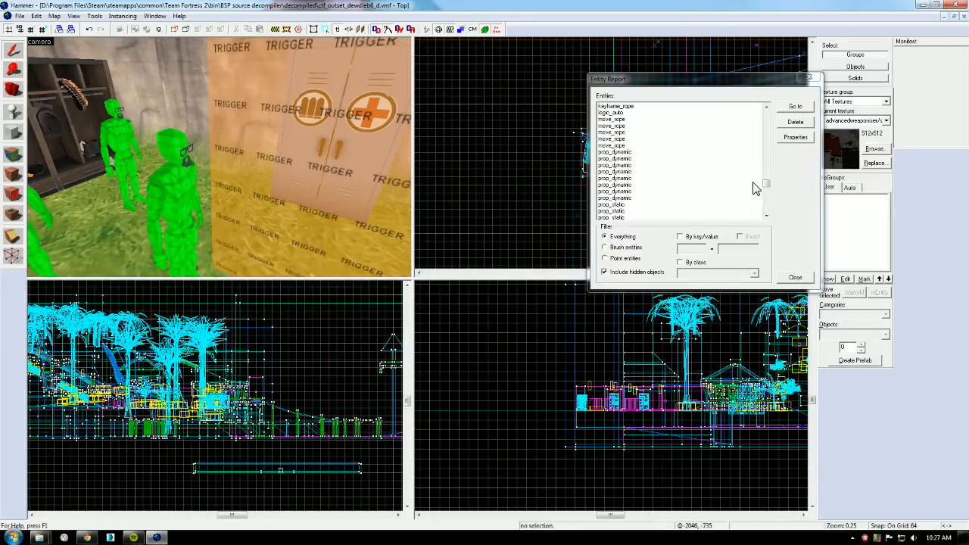
pyautogui.moveTo(767, 184); pyautogui.dragTo(767, 172)
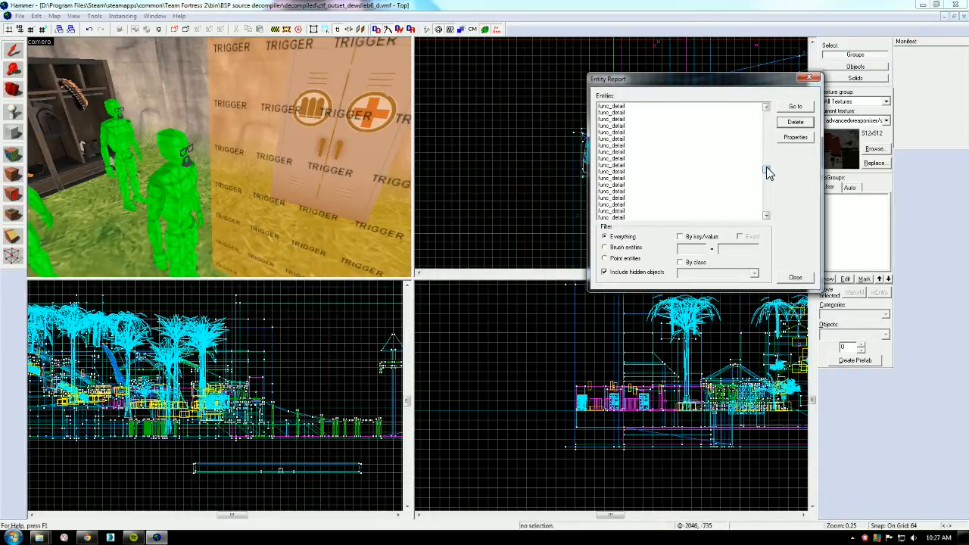
pyautogui.click(812, 79)
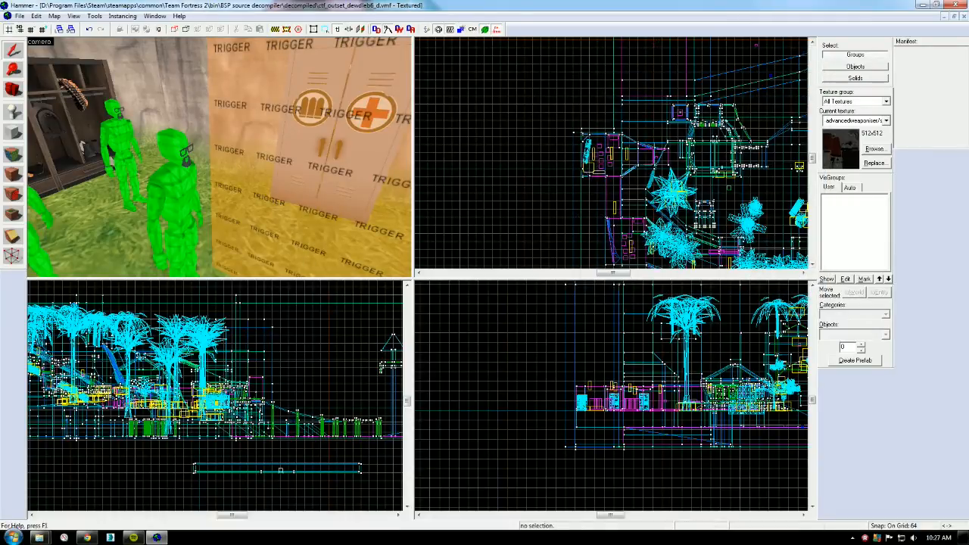
# Place an info_player_teamspawn entity on the skybox wall beside the water with the Entity tool.
pyautogui.press('w')
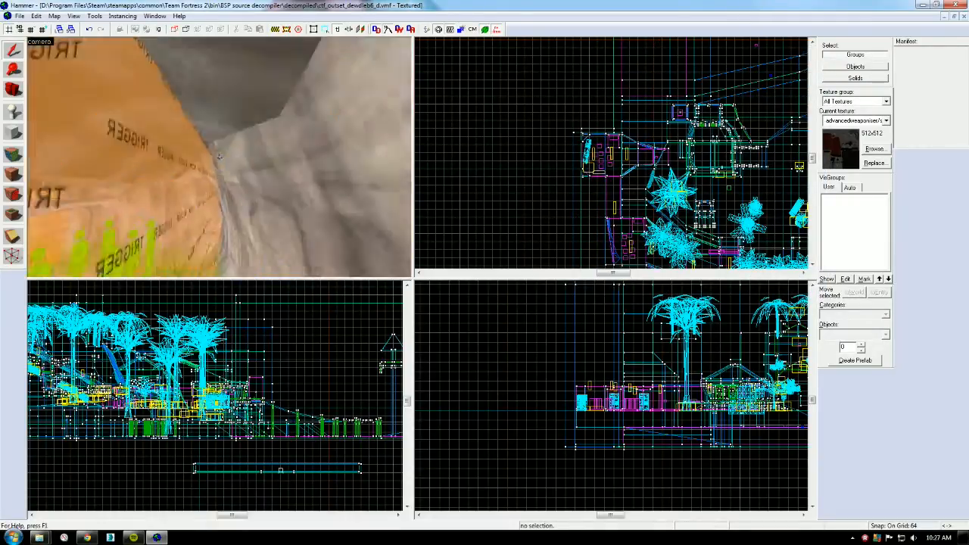
pyautogui.press('w')
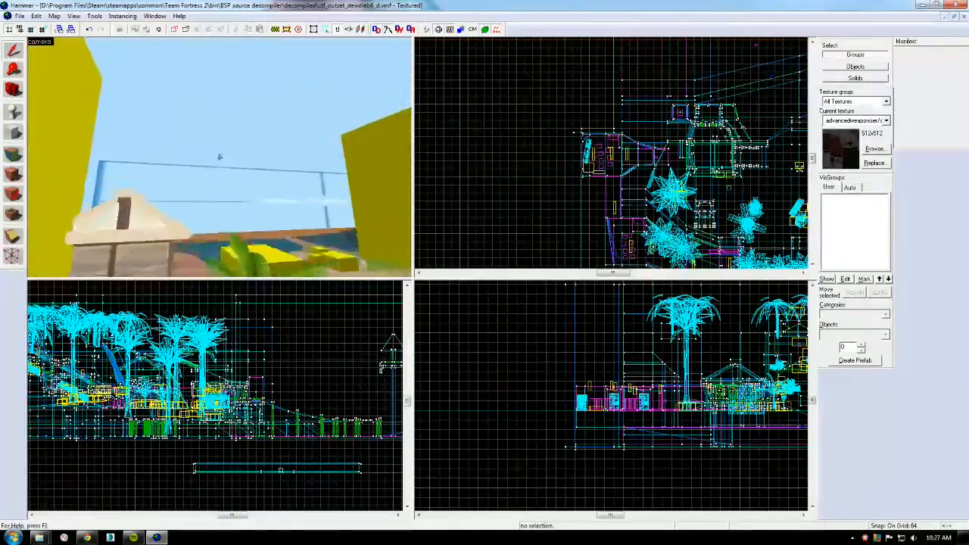
pyautogui.press('w')
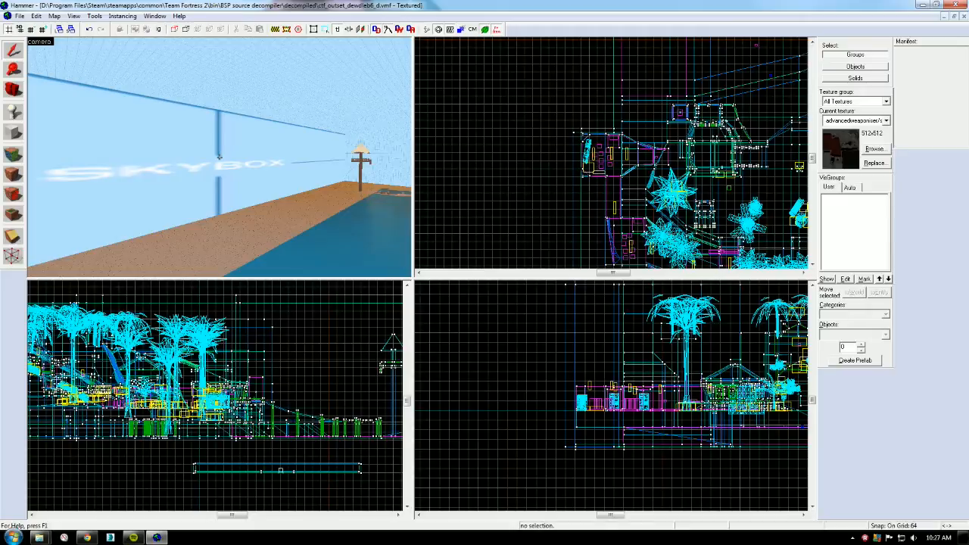
pyautogui.press('w')
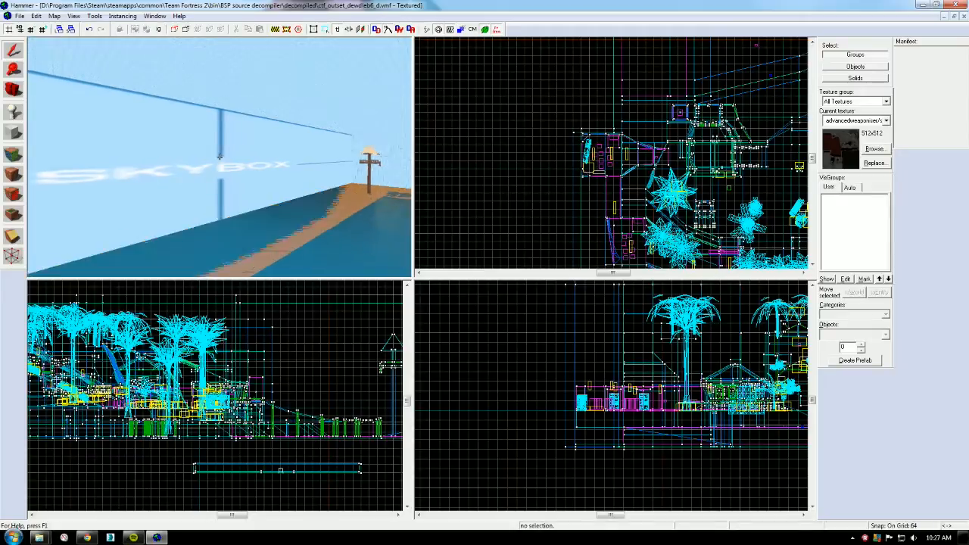
pyautogui.press('w')
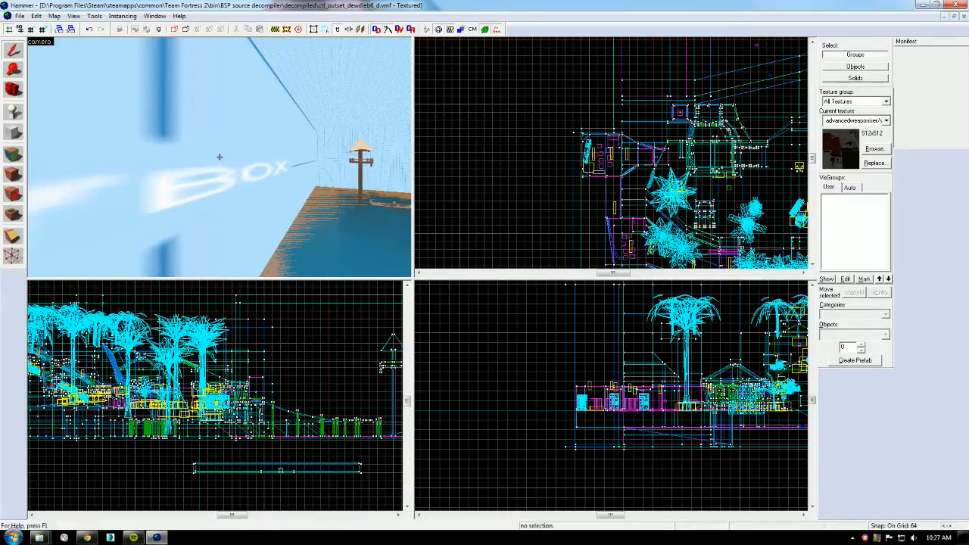
pyautogui.press('w')
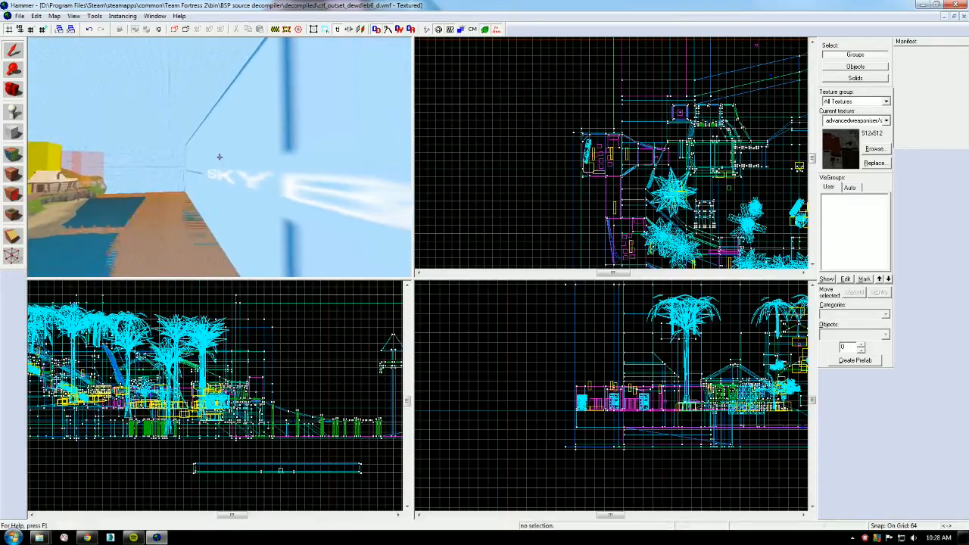
pyautogui.press('w')
pyautogui.press('z')
pyautogui.click(14, 112)
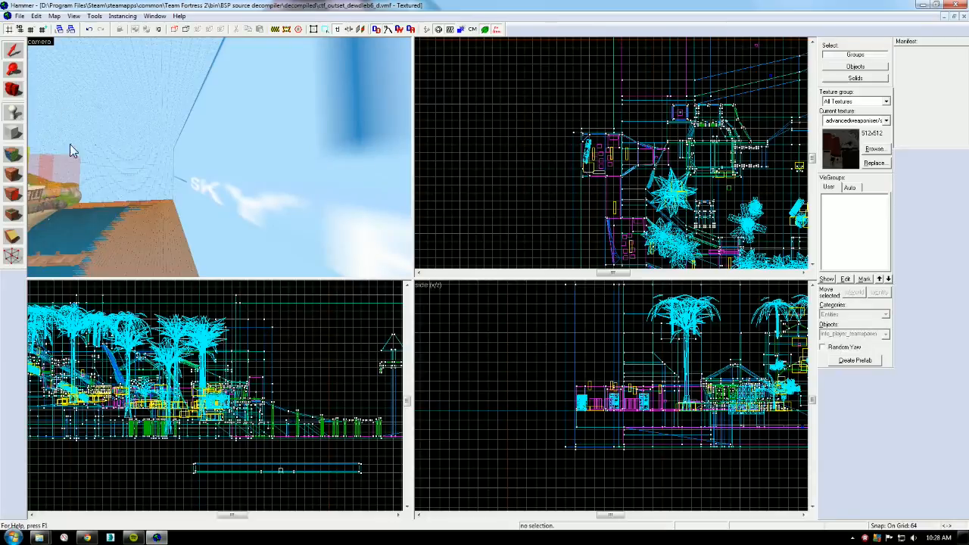
pyautogui.press('z')
pyautogui.press('w')
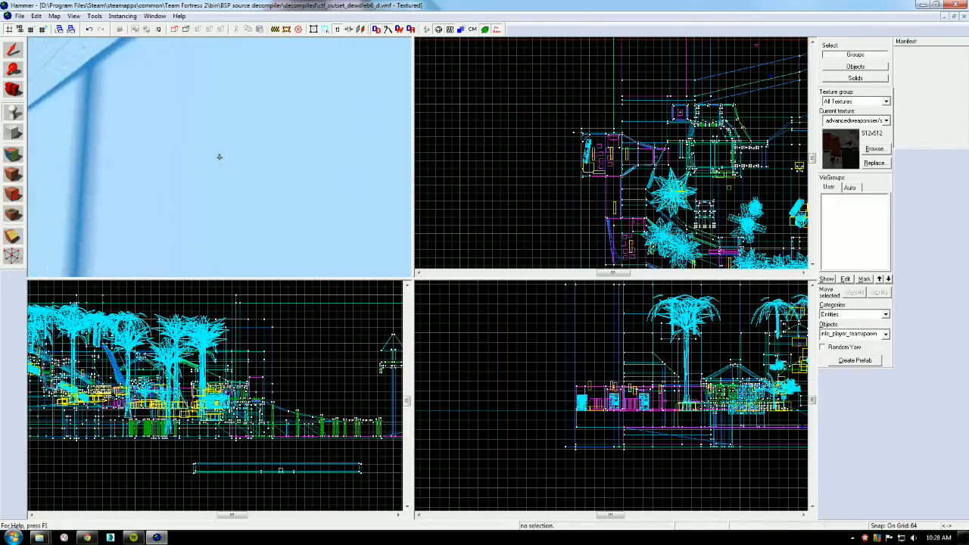
pyautogui.click(218, 157)
pyautogui.press('s')
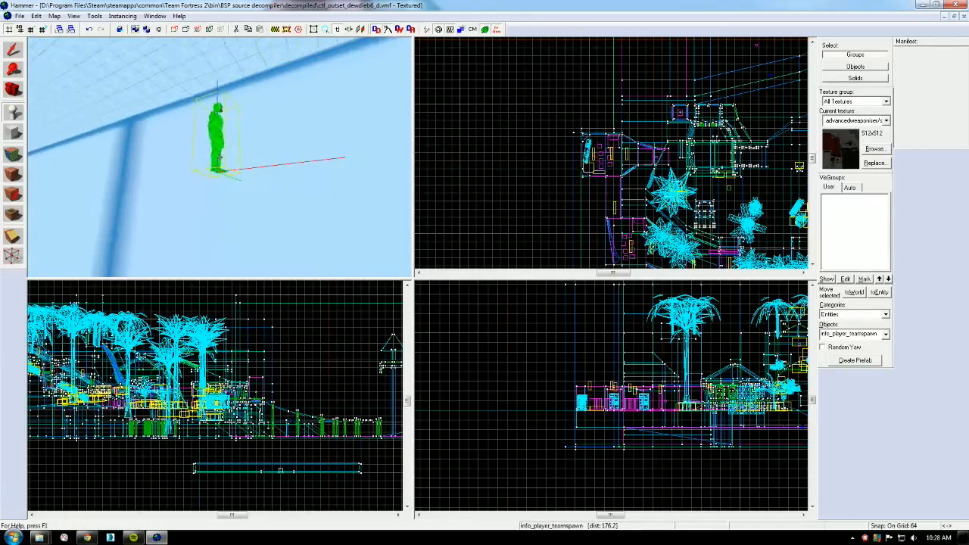
# Select the placed info_player_teamspawn on the skybox wall with the Selection tool and open its object properties.
pyautogui.press('w')
pyautogui.press('z')
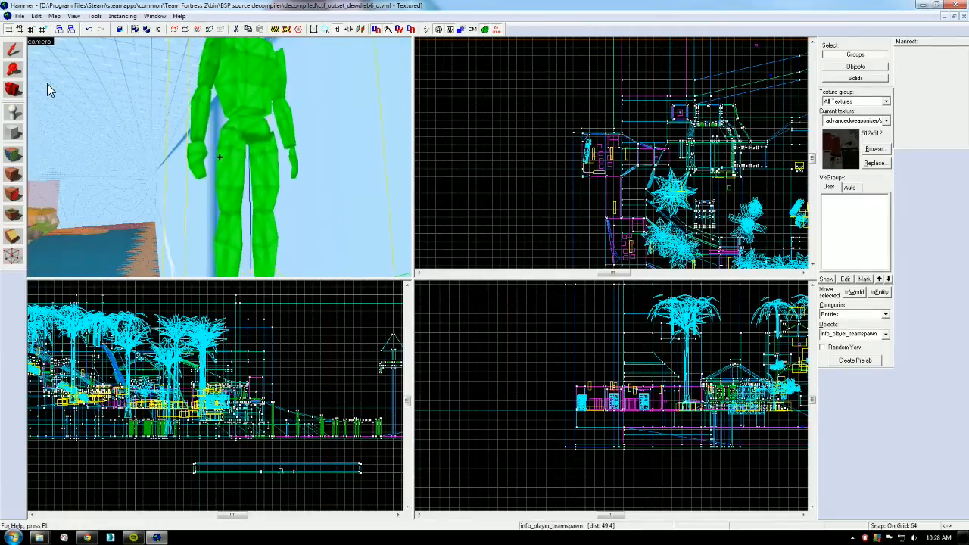
pyautogui.click(13, 53)
pyautogui.press('z')
pyautogui.press('z')
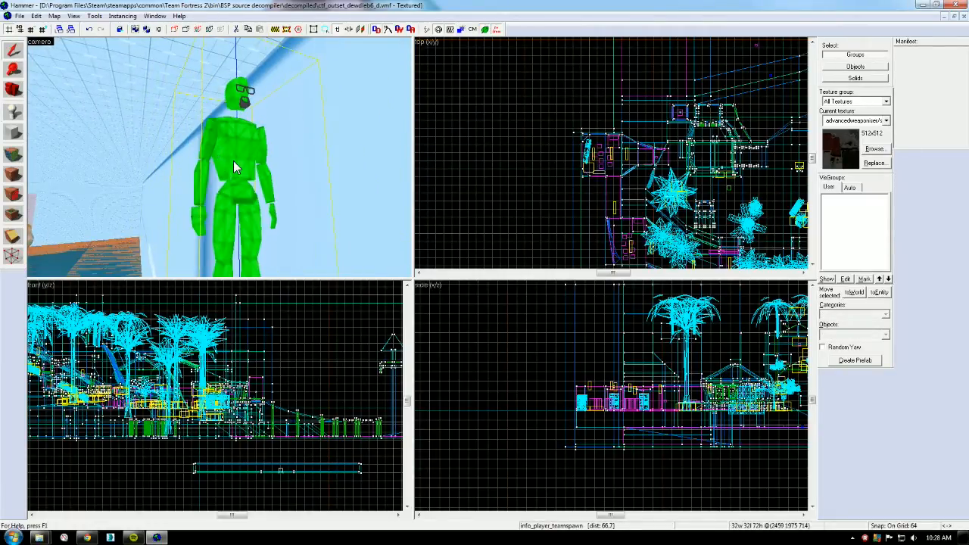
pyautogui.doubleClick(234, 161)
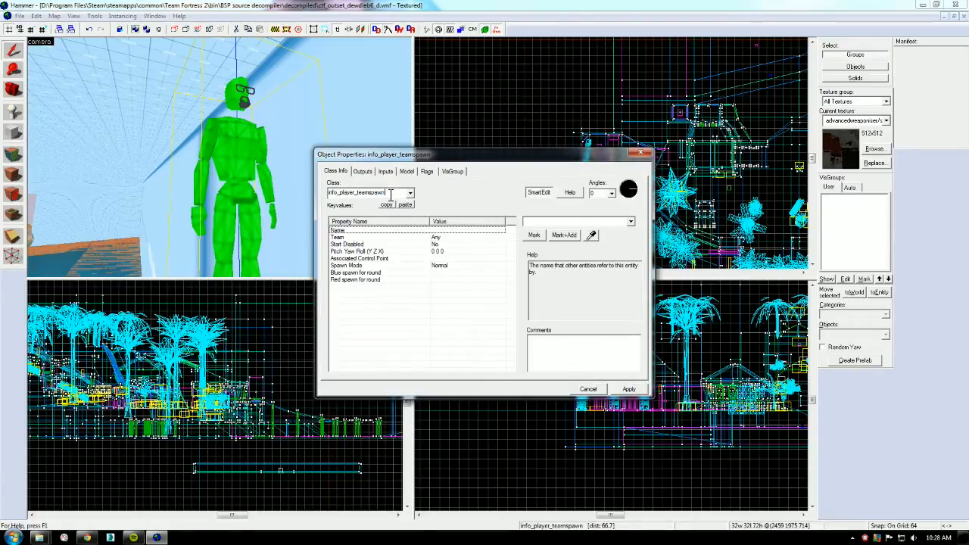
# Change the entity's class from info_player_teamspawn to light, apply the change and close its properties.
pyautogui.moveTo(344, 194); pyautogui.dragTo(333, 194)
pyautogui.doubleClick(386, 191)
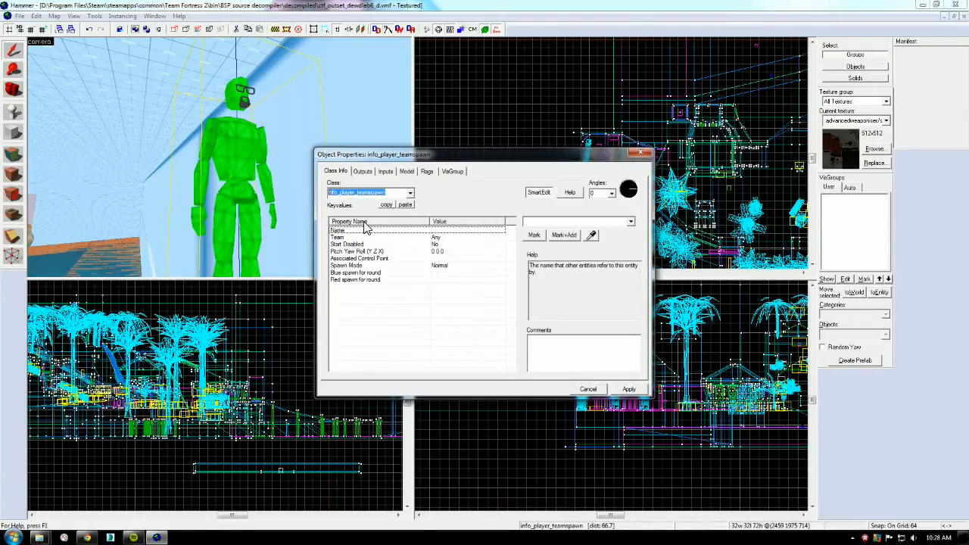
pyautogui.click(370, 195)
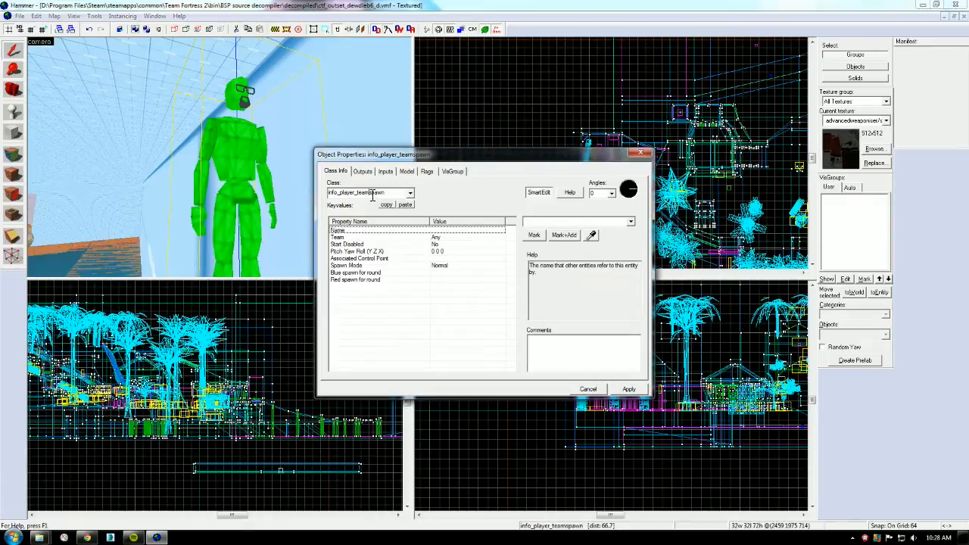
pyautogui.doubleClick(371, 195)
pyautogui.write('l')
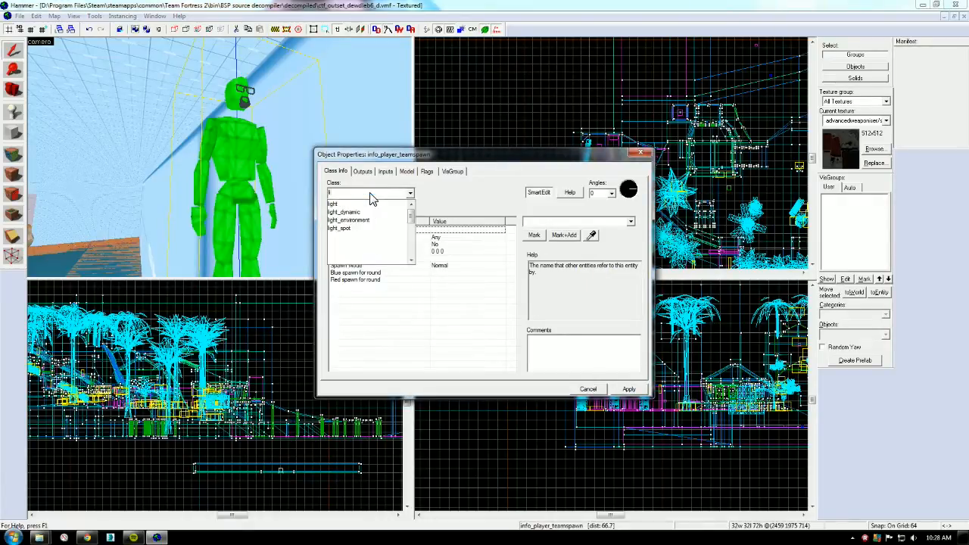
pyautogui.click(352, 205)
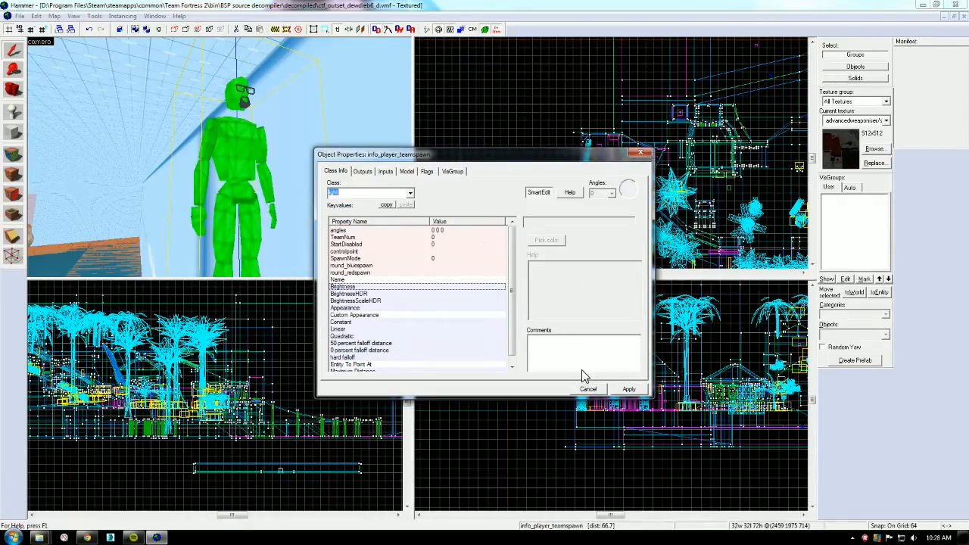
pyautogui.click(619, 389)
pyautogui.click(643, 155)
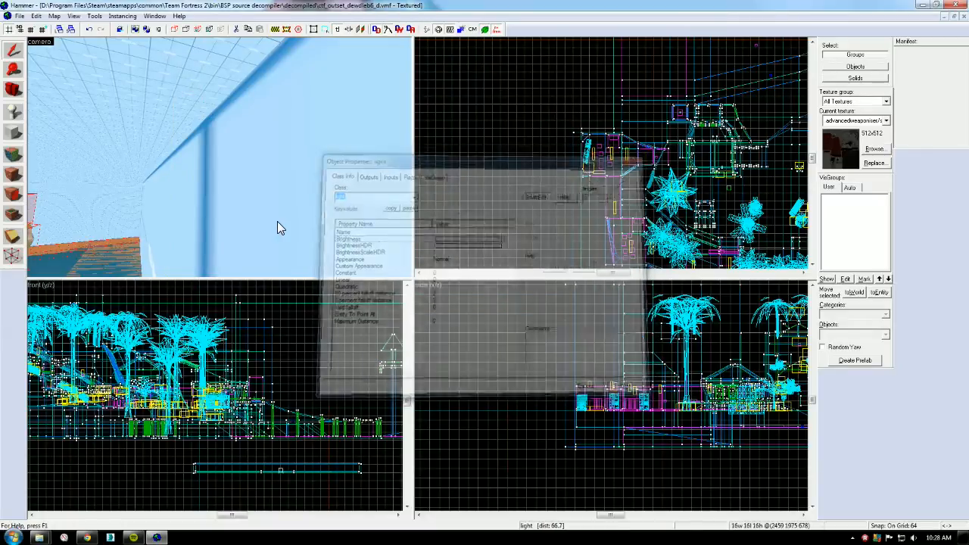
# Examine the light entity on the skybox wall up close and from farther back along the water.
pyautogui.press('z')
pyautogui.press('w')
pyautogui.press('s')
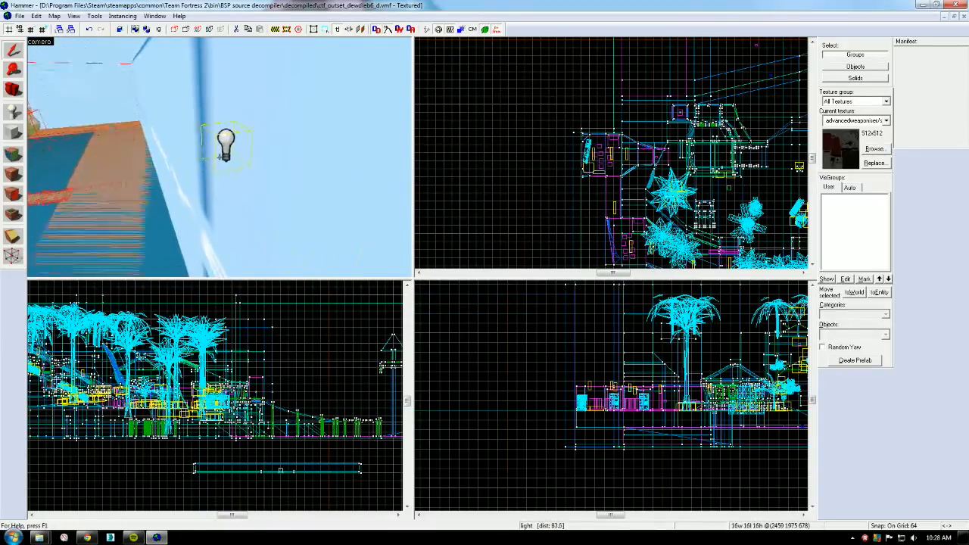
pyautogui.press('w')
pyautogui.press('z')
pyautogui.press('z')
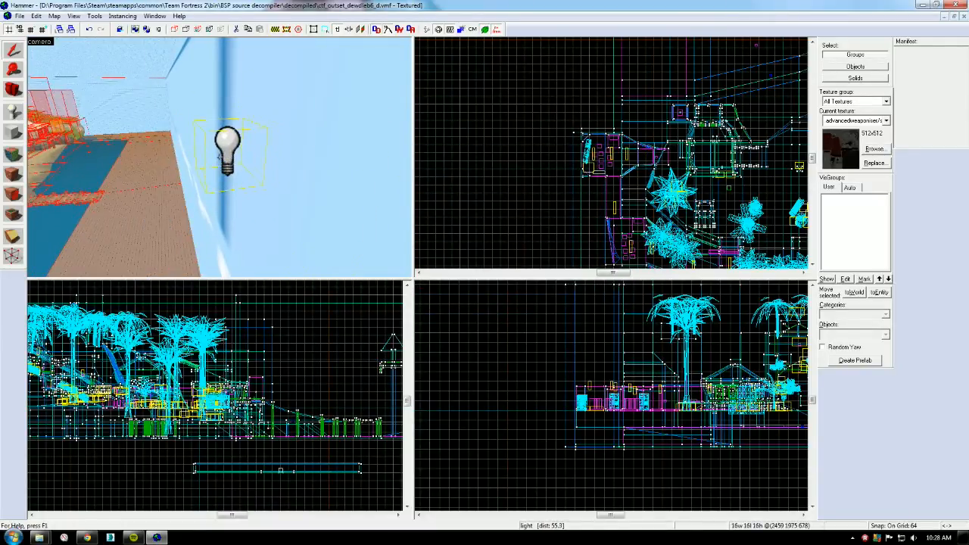
pyautogui.press('w')
pyautogui.press('s')
pyautogui.press('w')
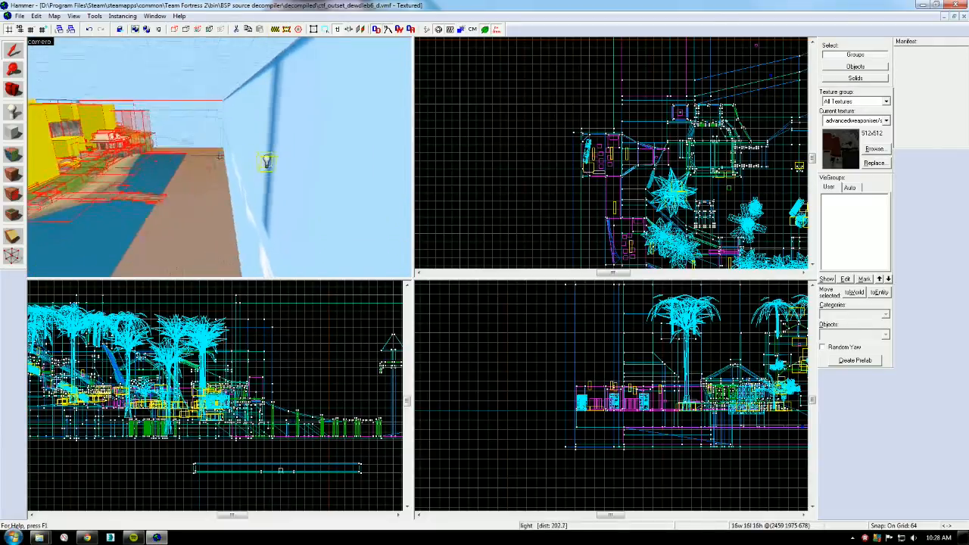
pyautogui.press('z')
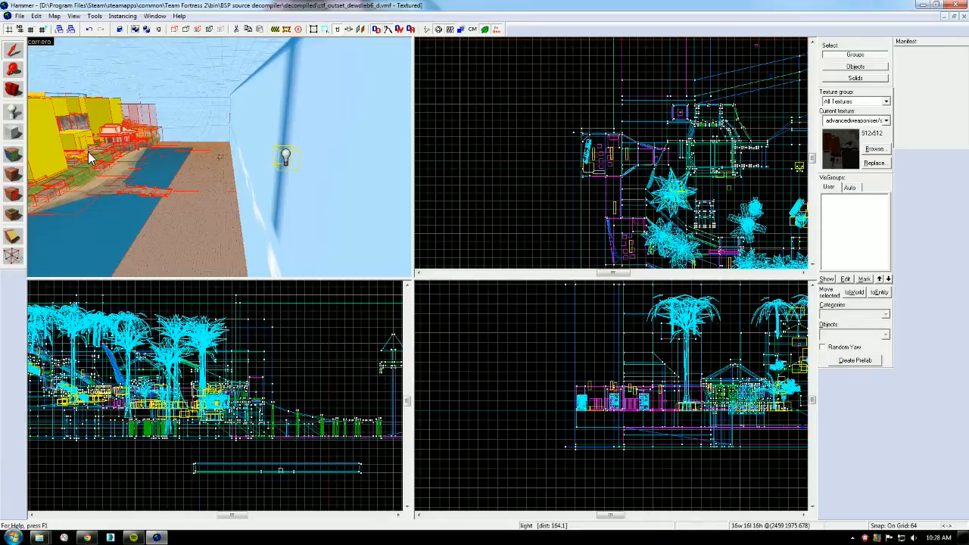
# Look over the map's outdoor areas around the central water, including the shores, huts, rocks and wooden dock.
pyautogui.press('z')
pyautogui.press('w')
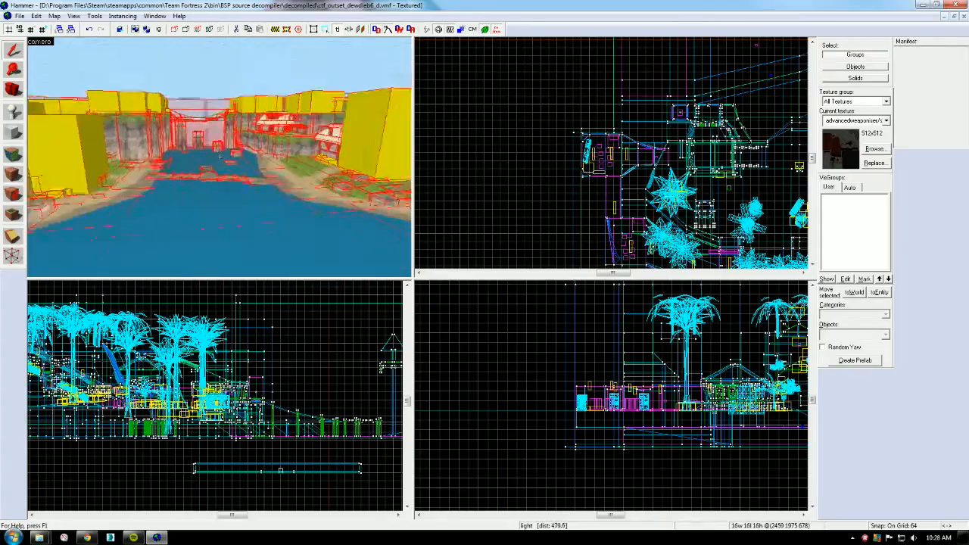
pyautogui.press('z')
pyautogui.press('w')
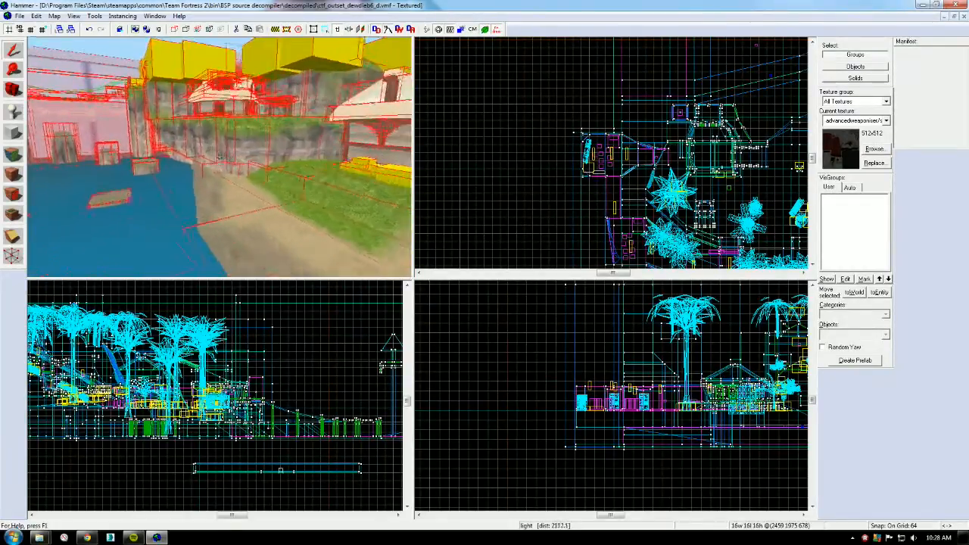
pyautogui.press('w')
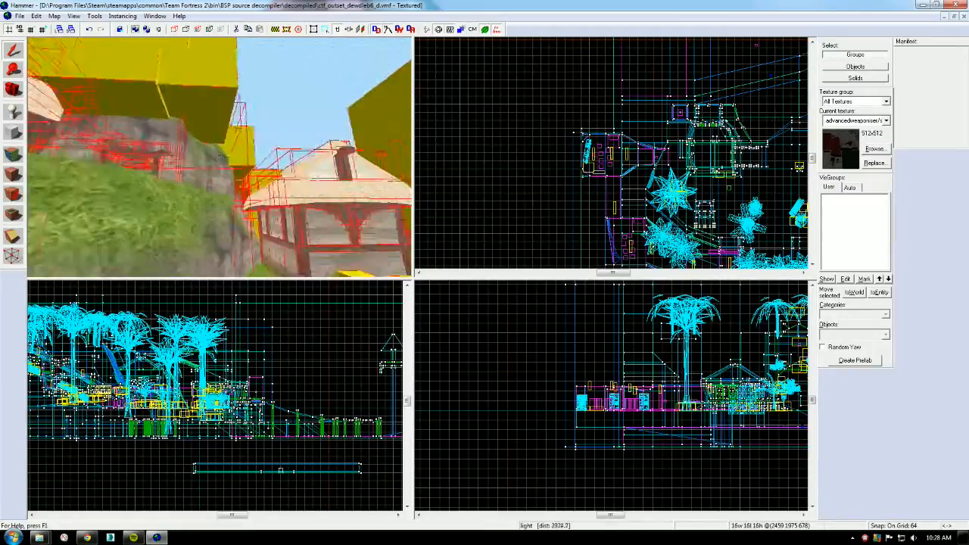
pyautogui.press('w')
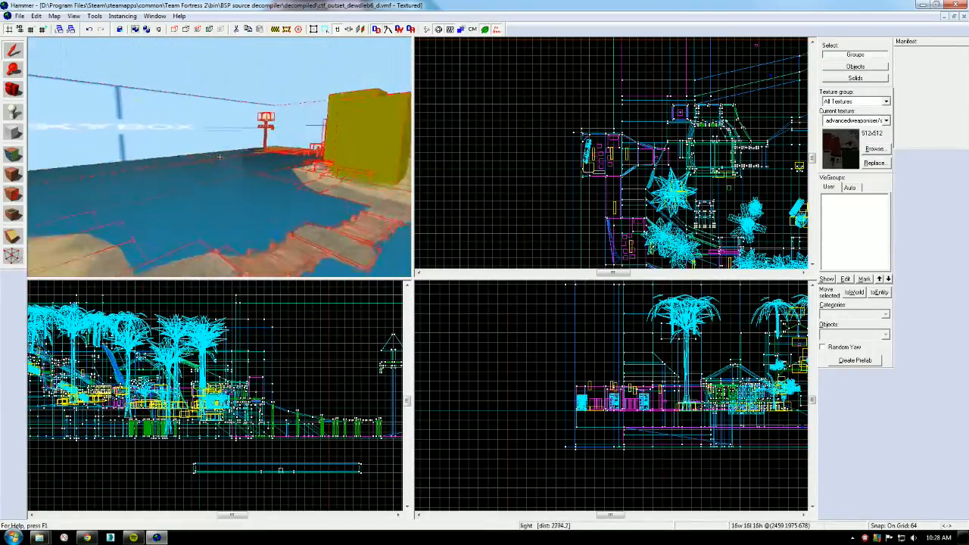
pyautogui.press('z')
pyautogui.press('w')
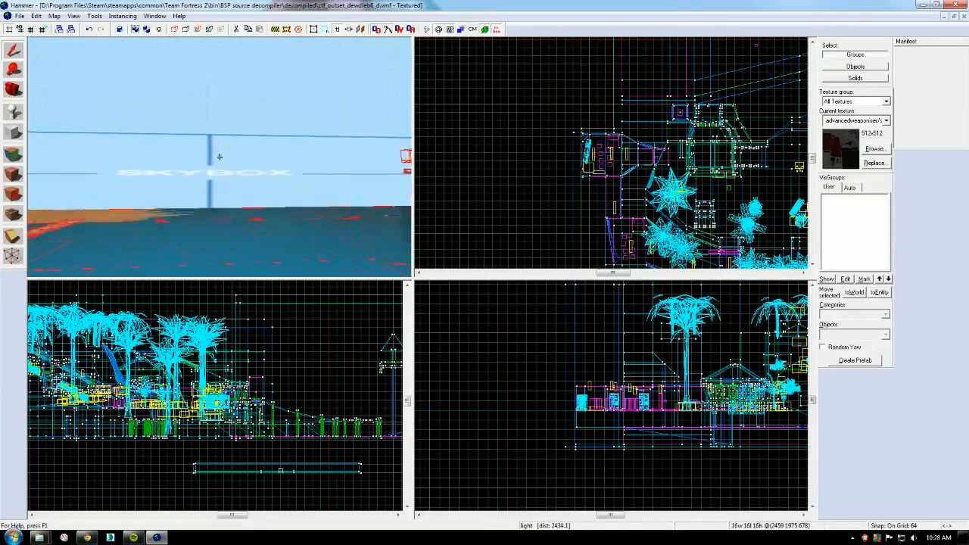
pyautogui.press('w')
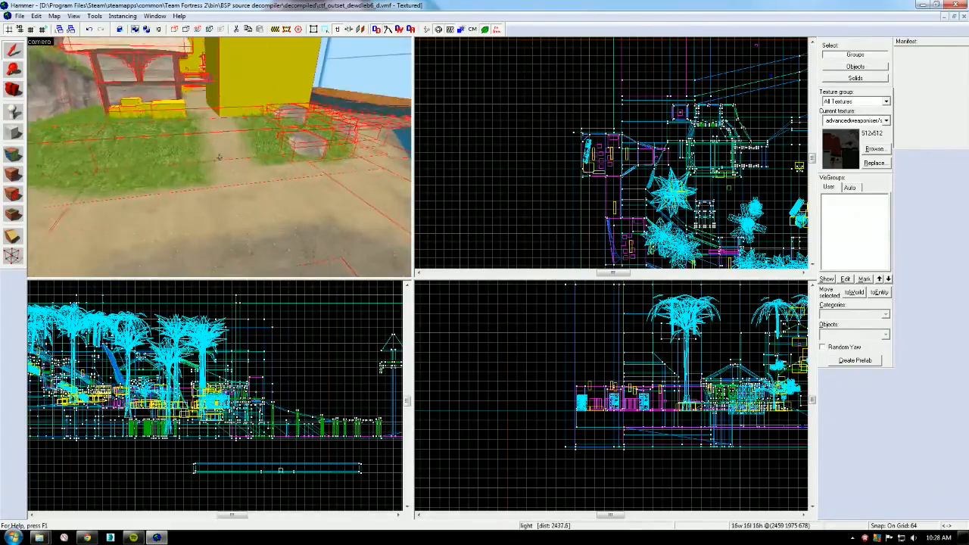
pyautogui.press('w')
pyautogui.press('s')
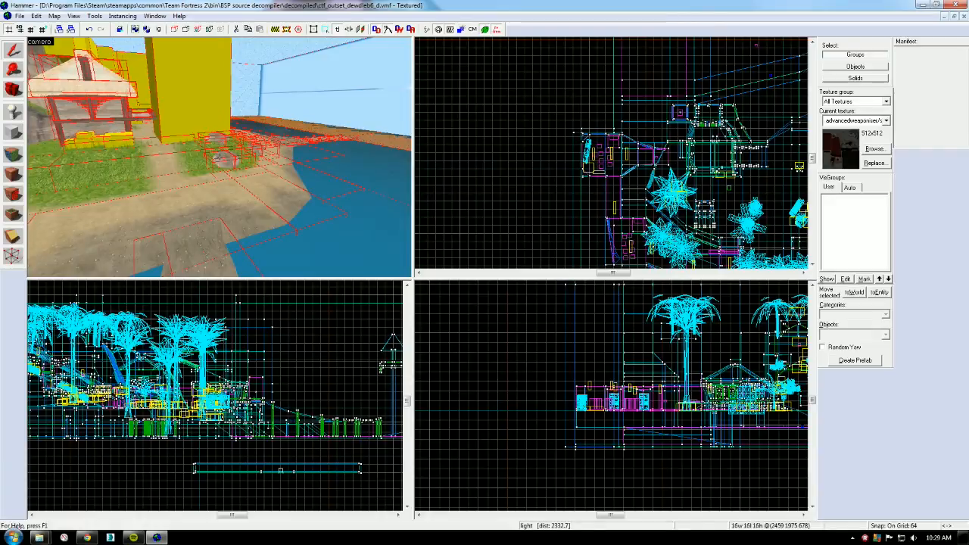
pyautogui.press('w')
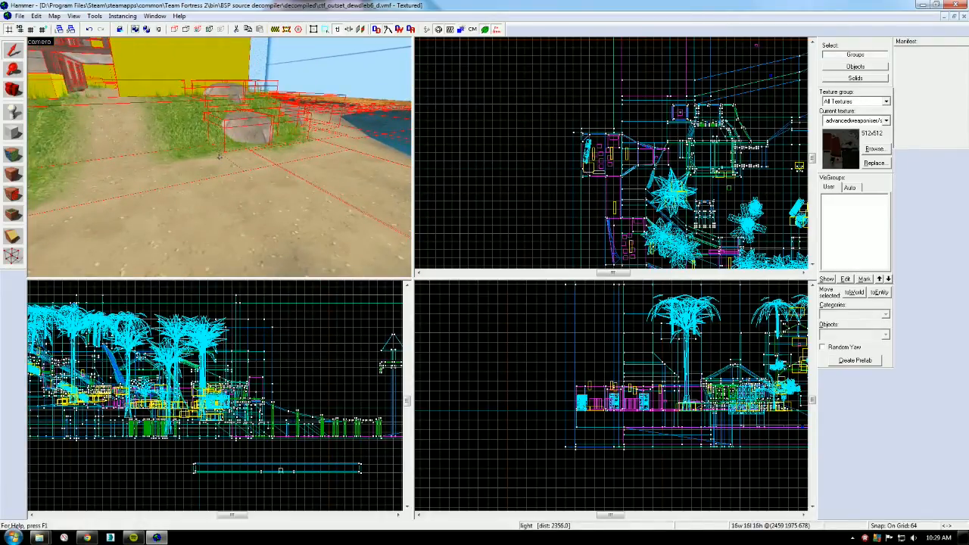
pyautogui.press('s')
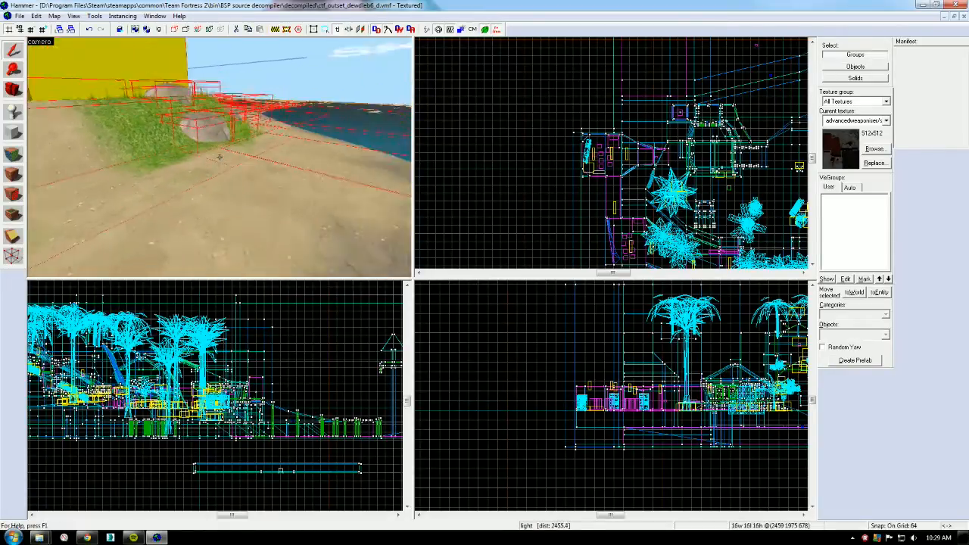
pyautogui.press('w')
pyautogui.press('w')
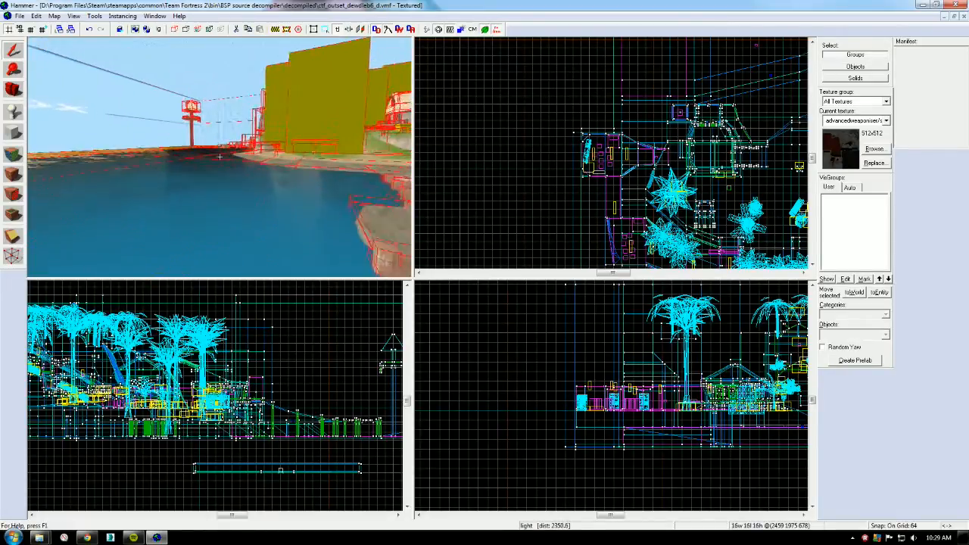
pyautogui.press('w')
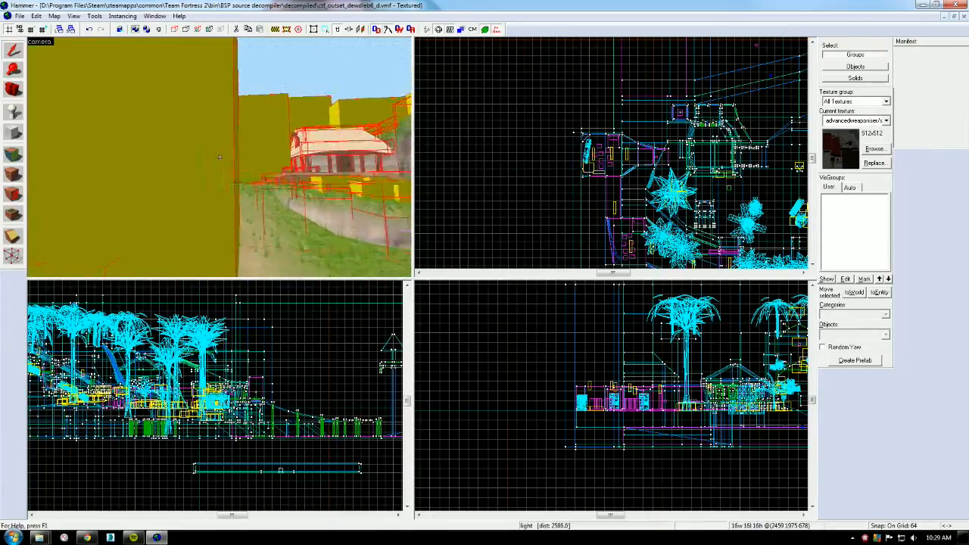
pyautogui.press('w')
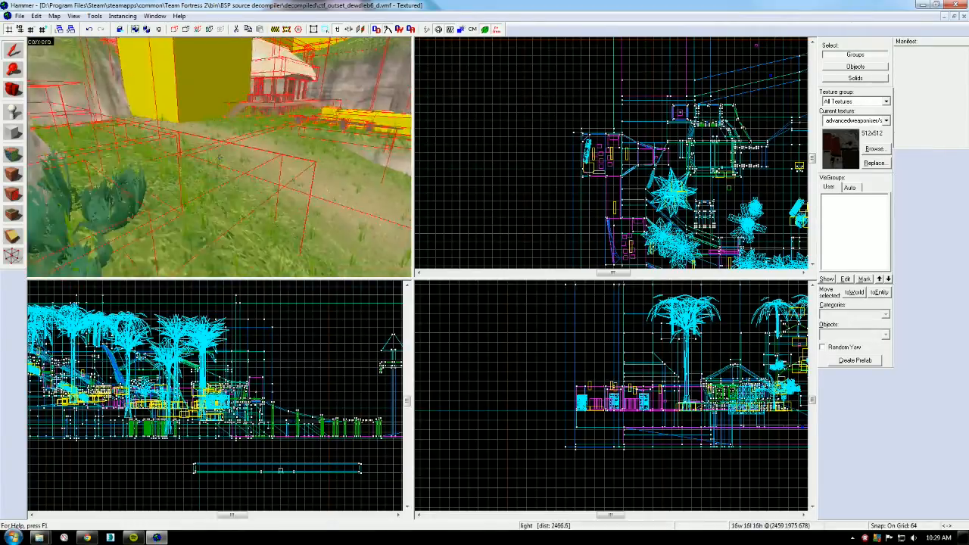
pyautogui.press('w')
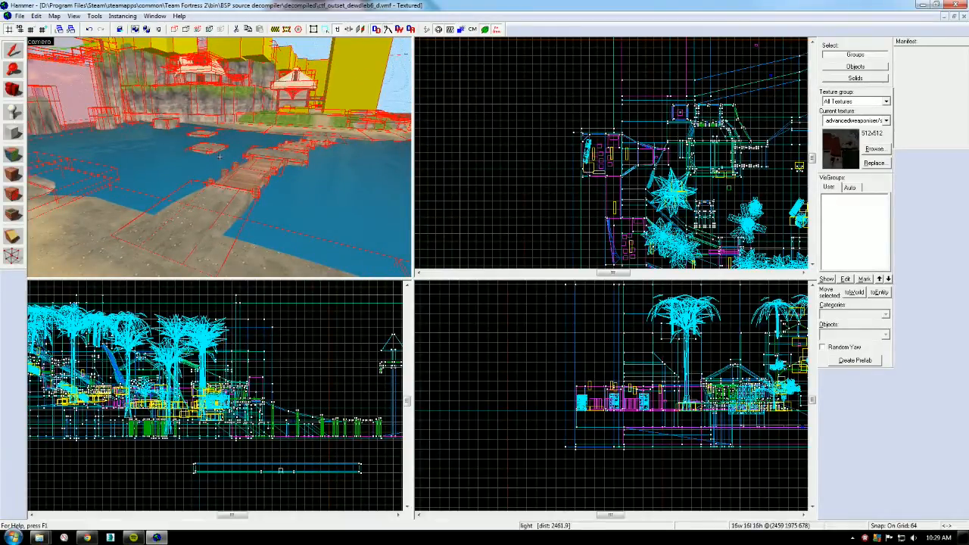
pyautogui.press('w')
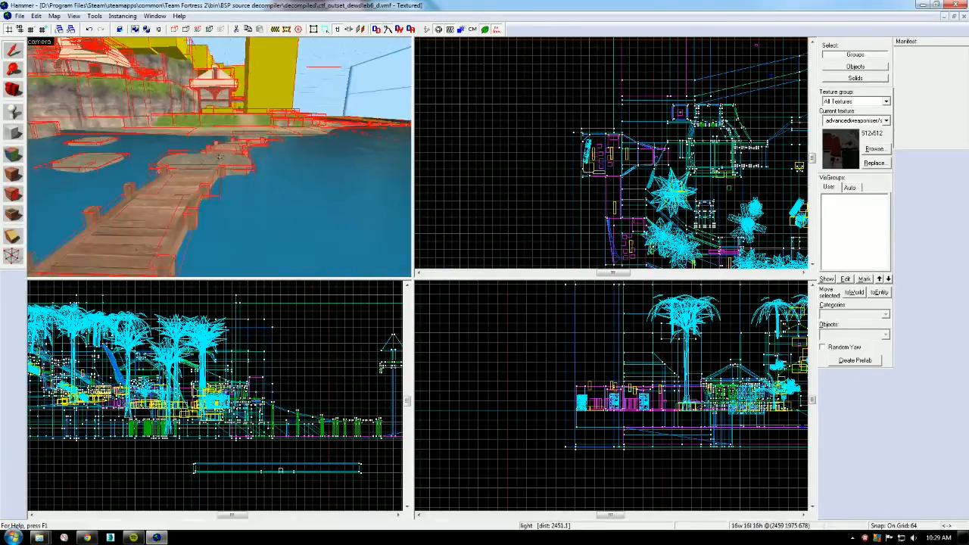
pyautogui.press('w')
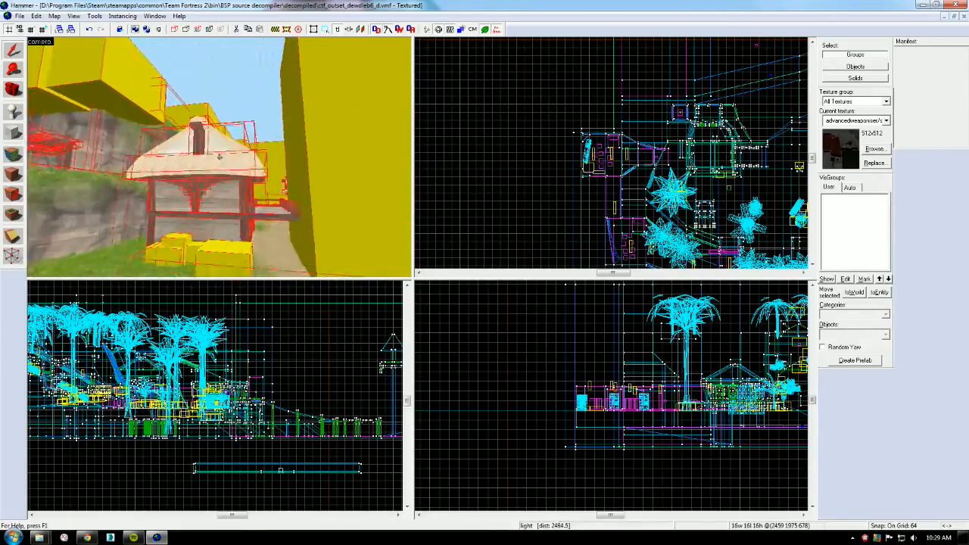
# Delete the locker prop, the bulletin board and the small poster from the walls of the rocky spawn room.
pyautogui.press('w')
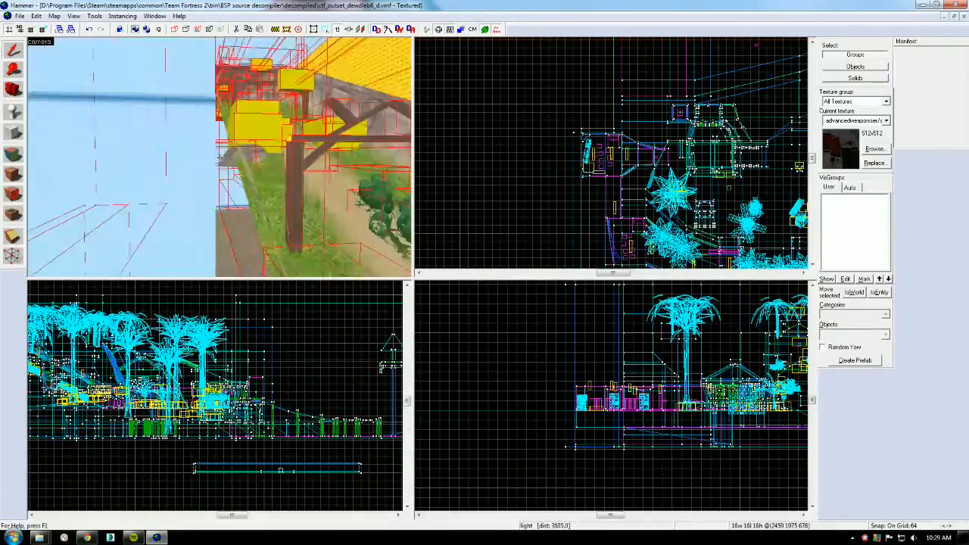
pyautogui.press('w')
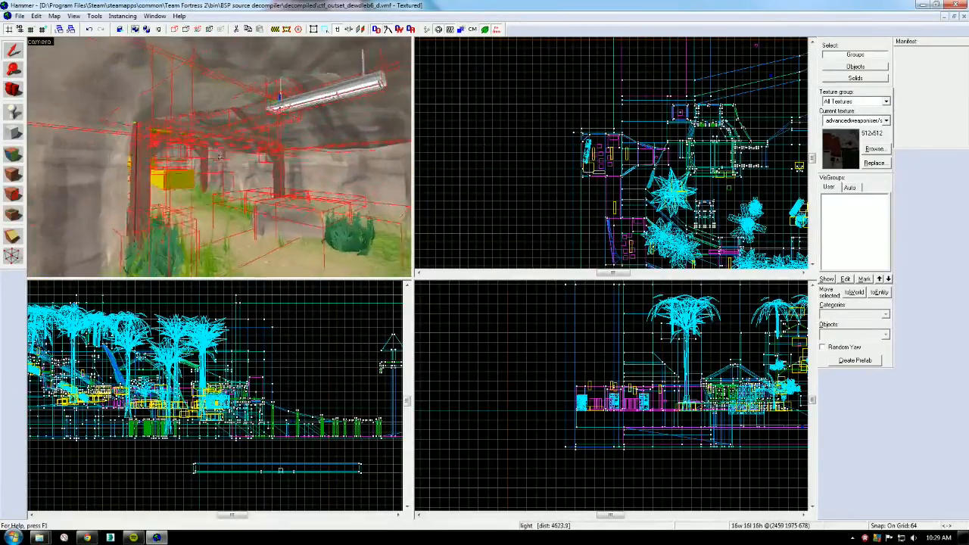
pyautogui.press('w')
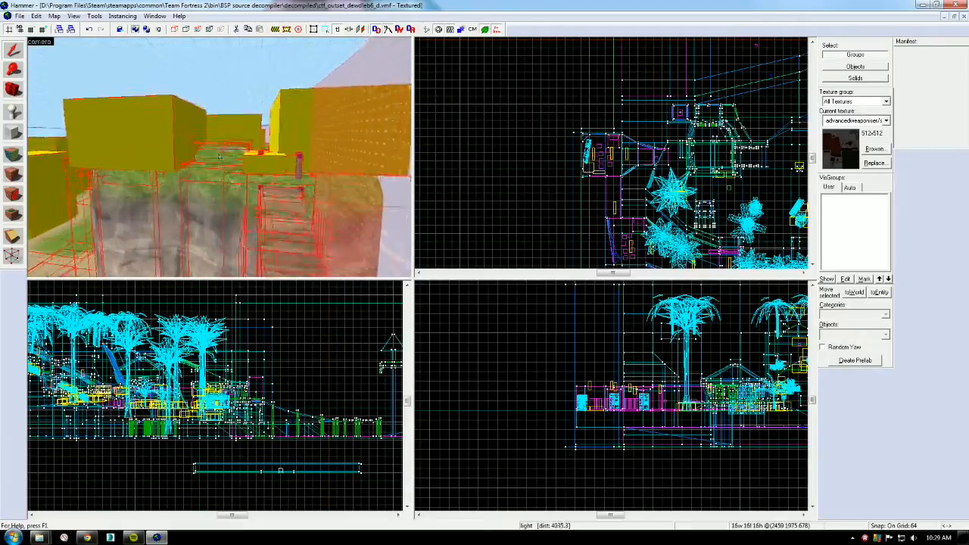
pyautogui.press('w')
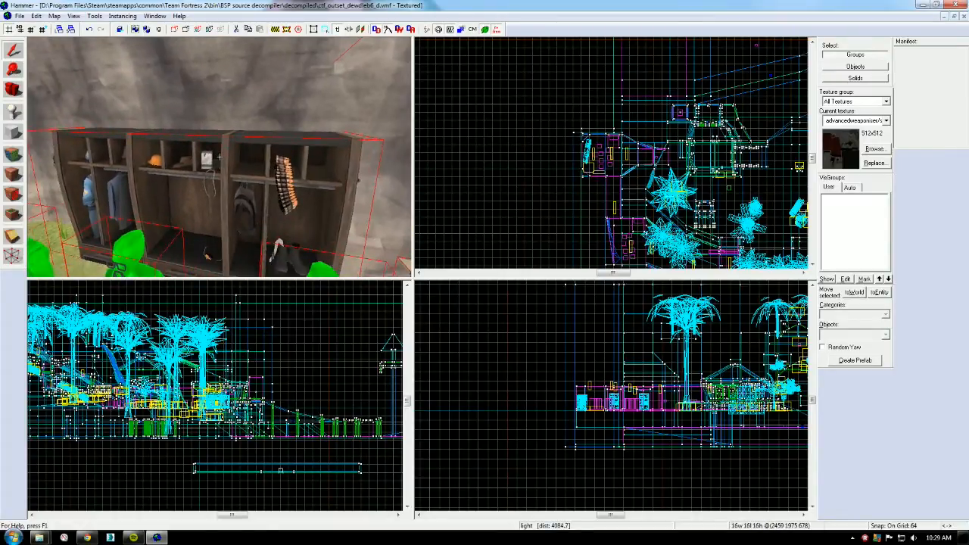
pyautogui.click(220, 157)
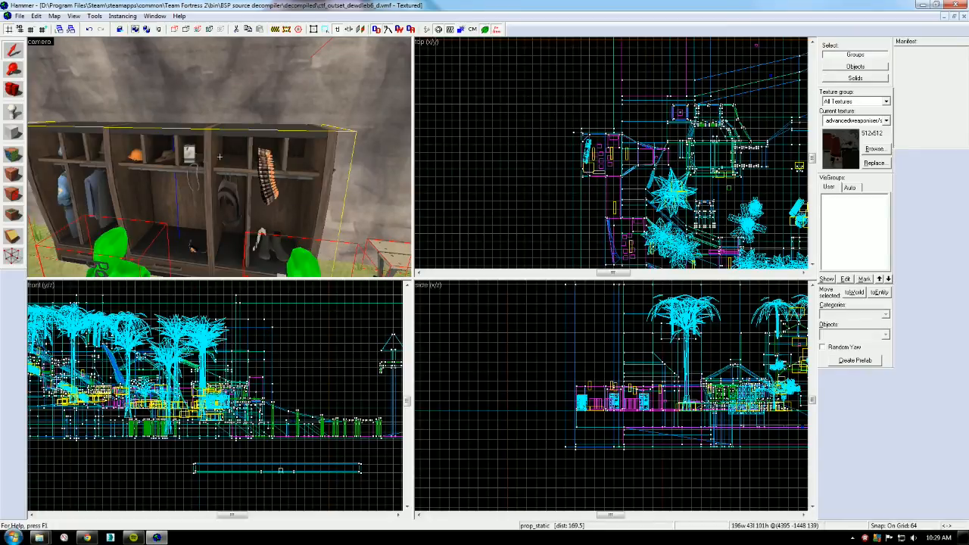
pyautogui.press('Escape')
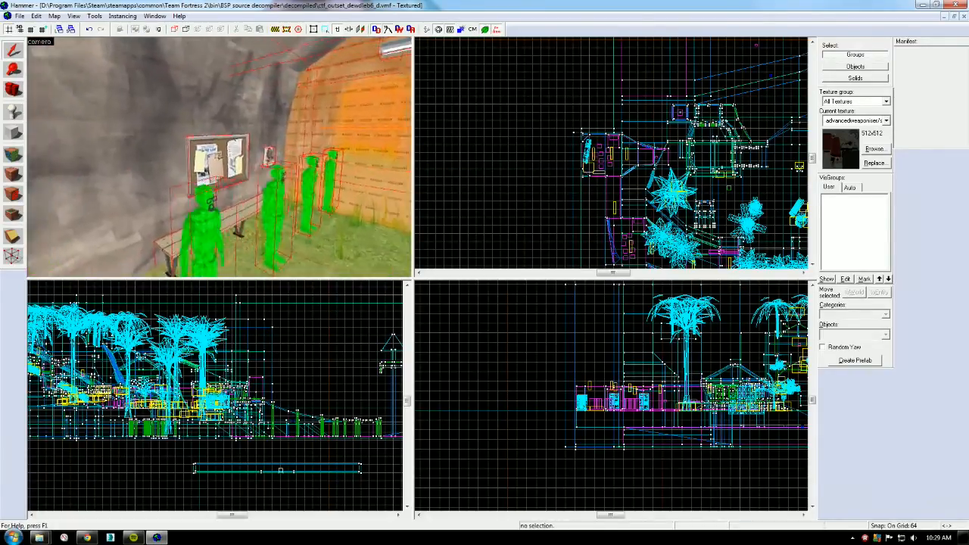
pyautogui.press('w')
pyautogui.click(219, 157)
pyautogui.press('Delete')
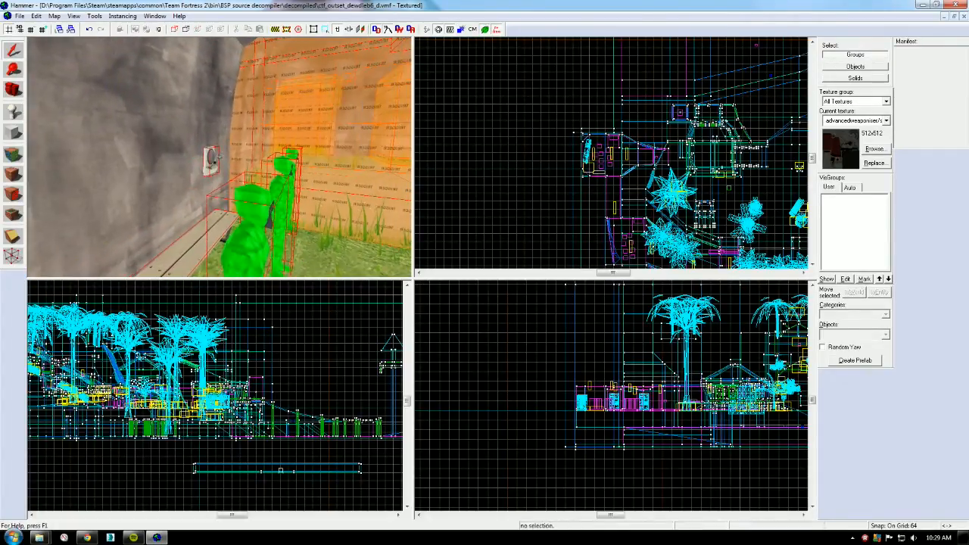
pyautogui.click(220, 157)
pyautogui.press('Delete')
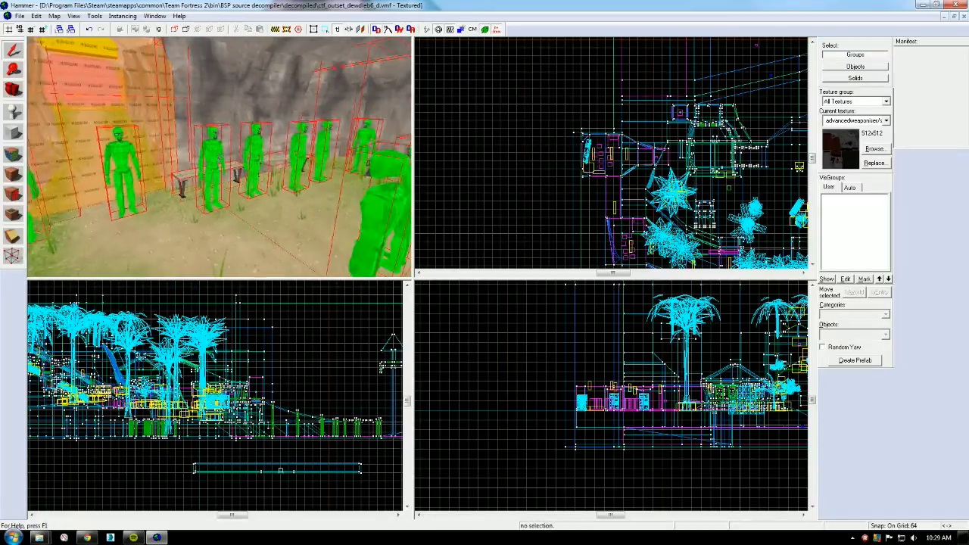
# Delete the resupply cabinet prop from the wall of the rocky spawn room.
pyautogui.press('w')
pyautogui.press('s')
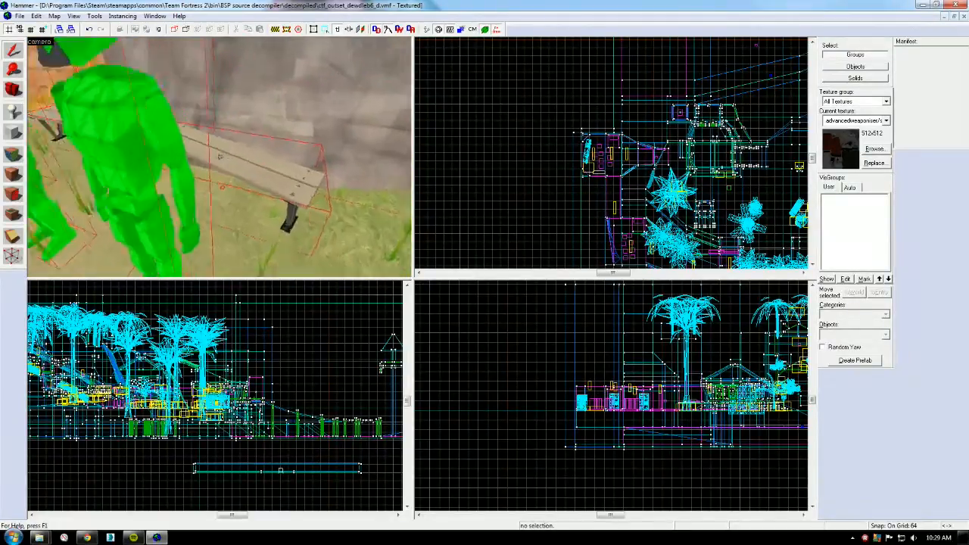
pyautogui.press('s')
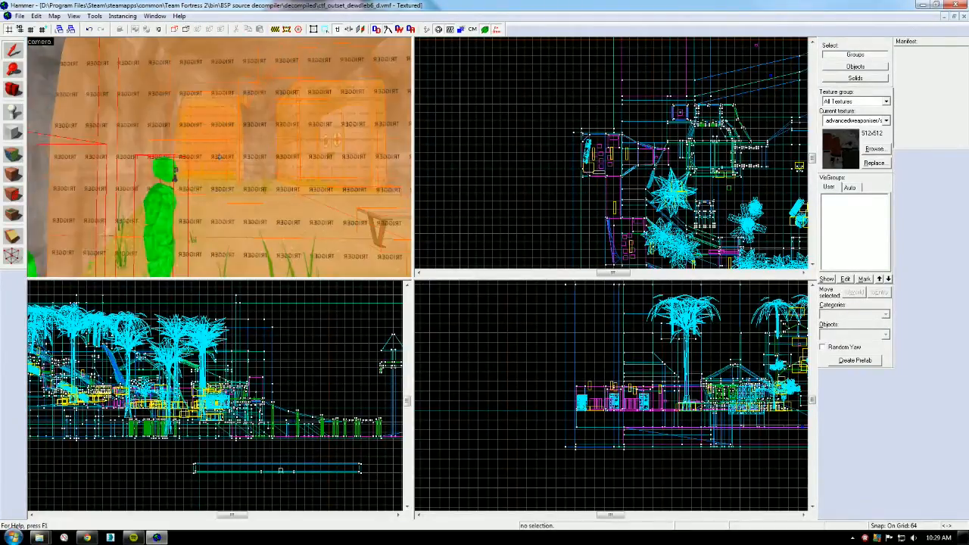
pyautogui.click(219, 157)
pyautogui.press('s')
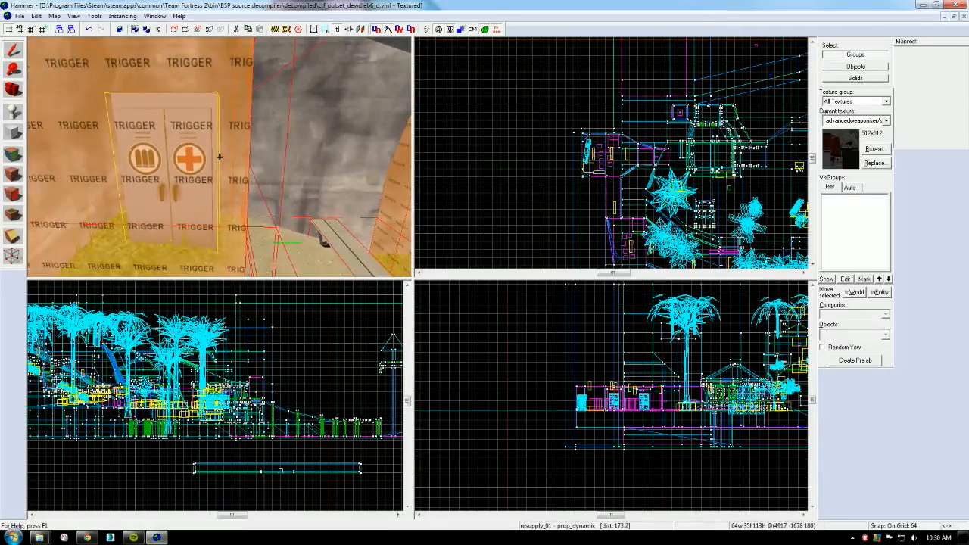
pyautogui.press('Delete')
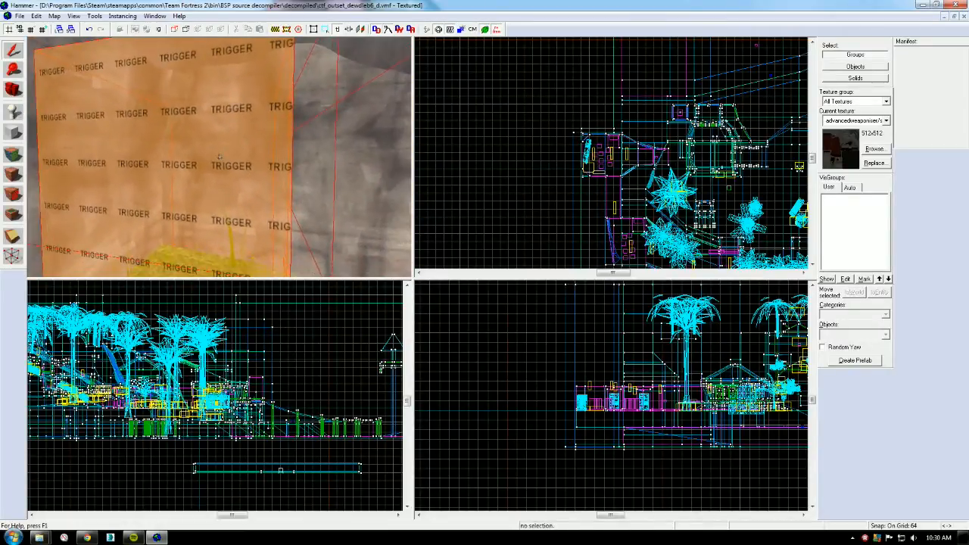
# Look over the rest of the rocky spawn room, checking the ceiling light, the benches and the blue spawn door.
pyautogui.press('w')
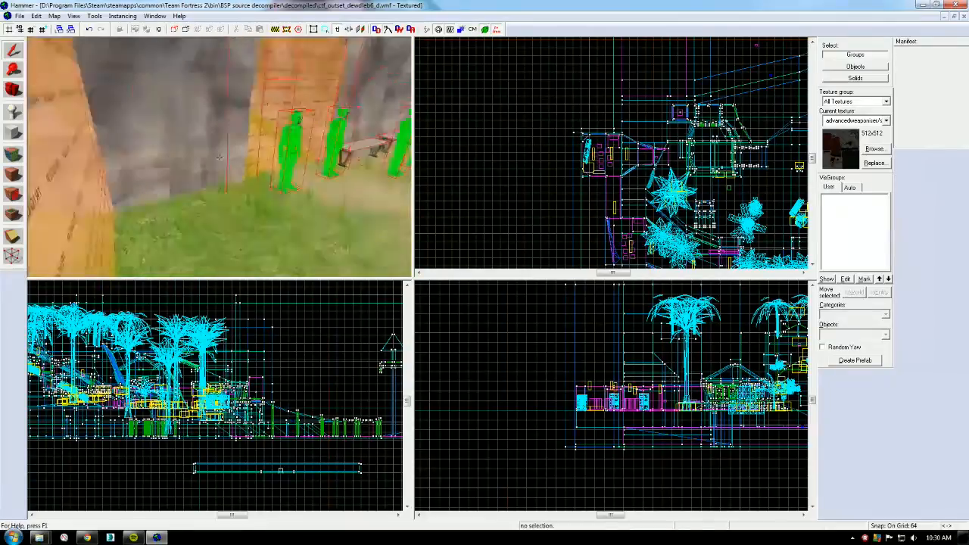
pyautogui.click(220, 156)
pyautogui.press('w')
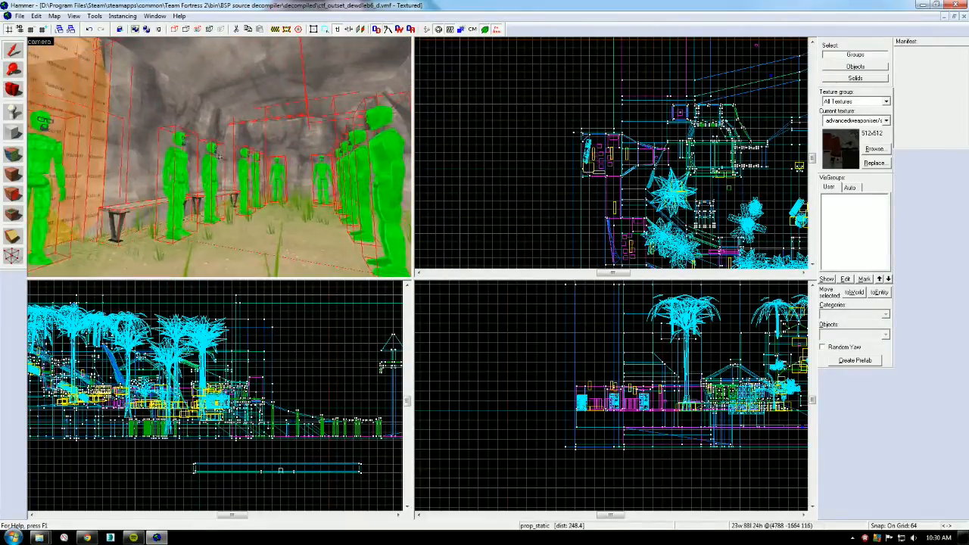
pyautogui.press('s')
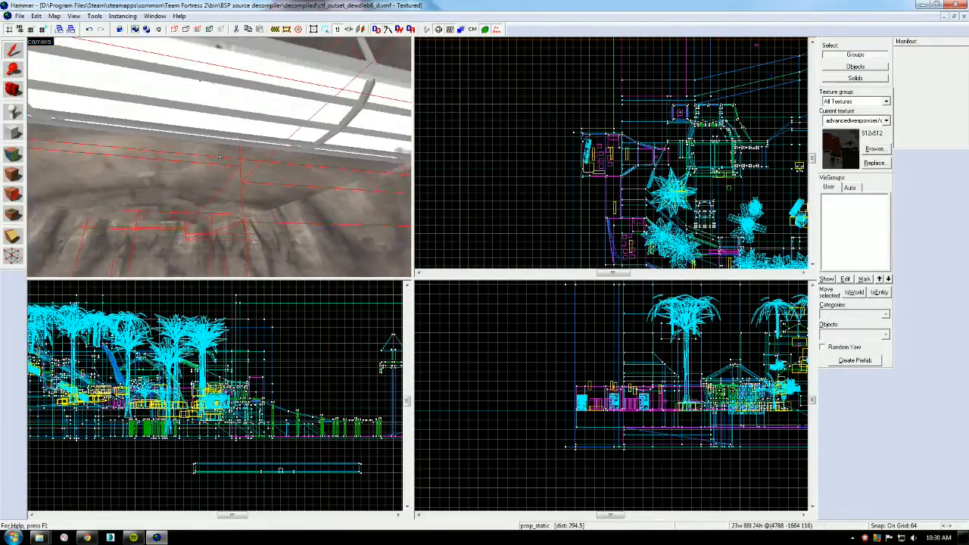
pyautogui.press('s')
pyautogui.press('w')
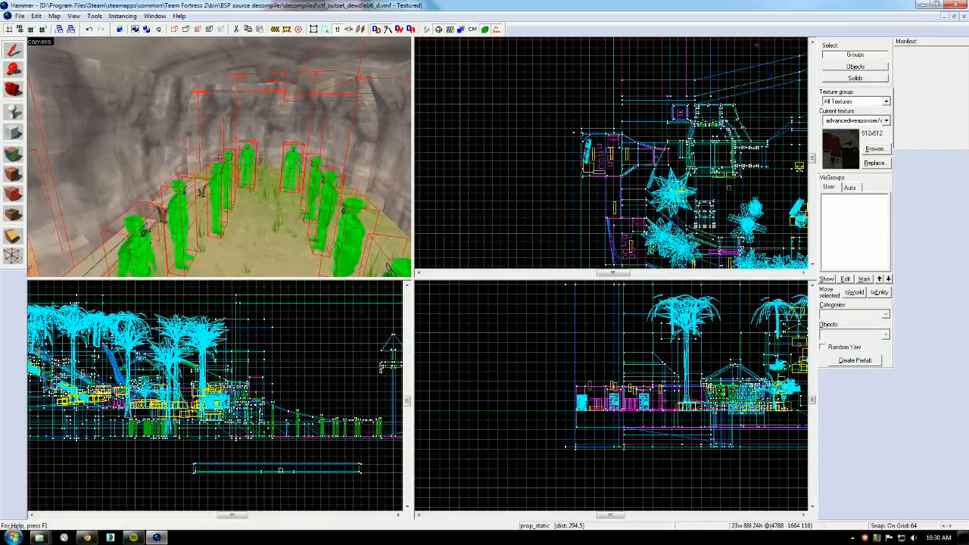
pyautogui.press('w')
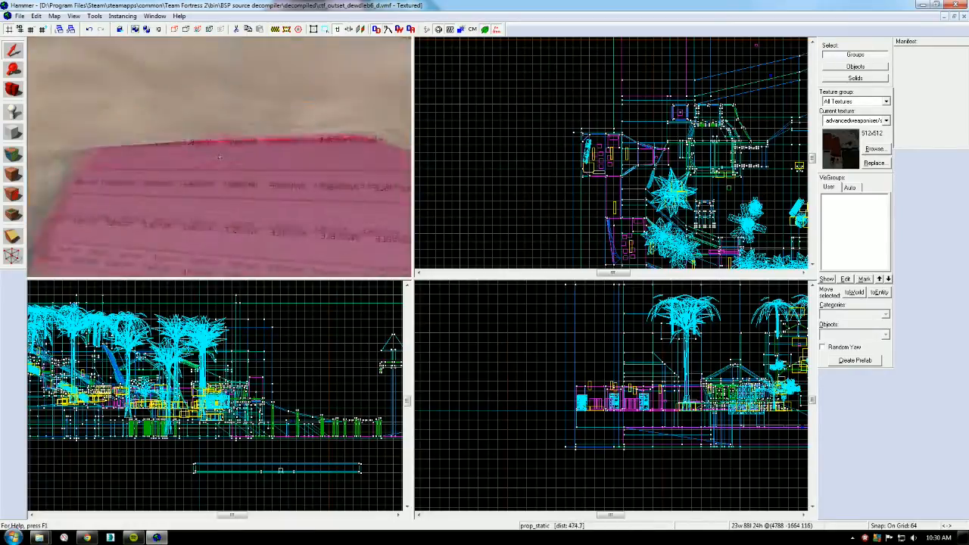
pyautogui.press('w')
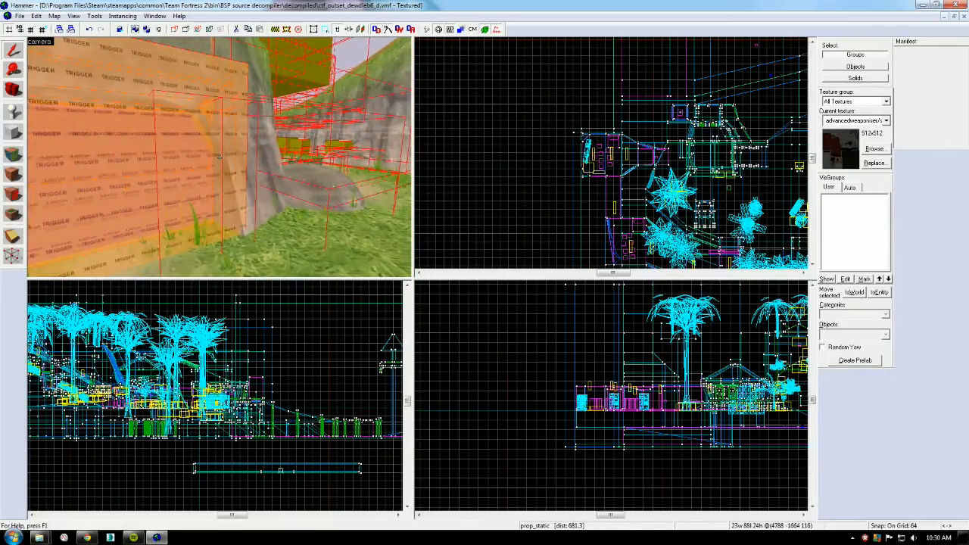
pyautogui.press('w')
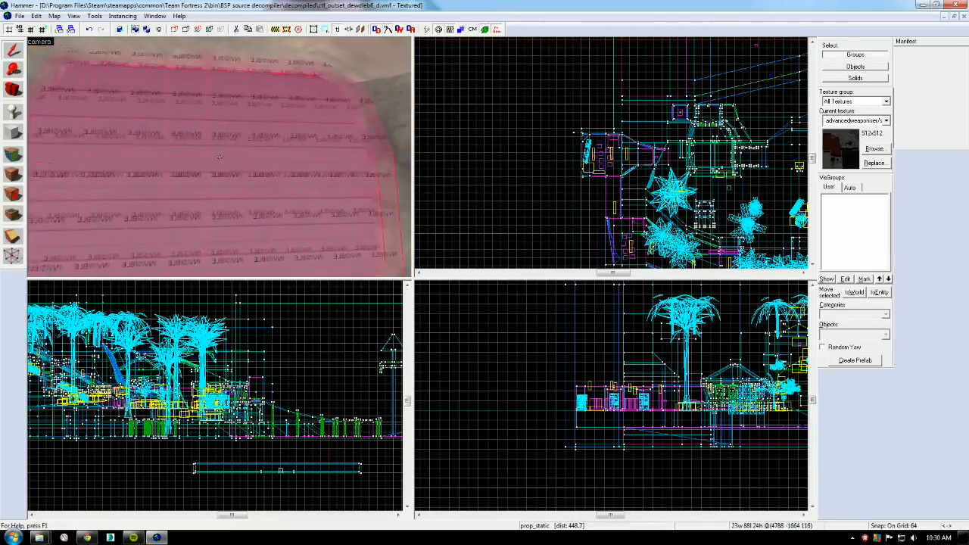
pyautogui.press('w')
pyautogui.press('w')
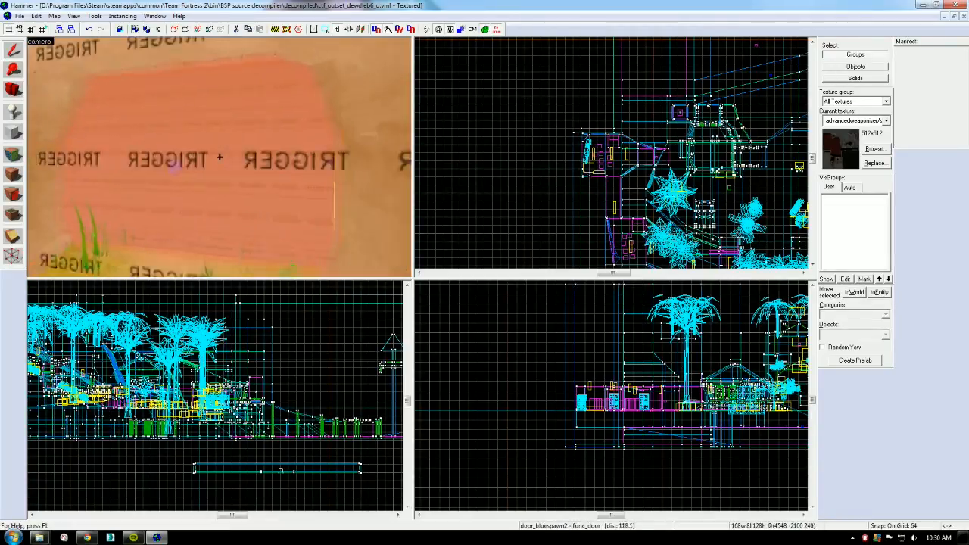
# Look over the cliffs outside the spawn, the thatched wooden house and the sandy shore beside the water.
pyautogui.press('w')
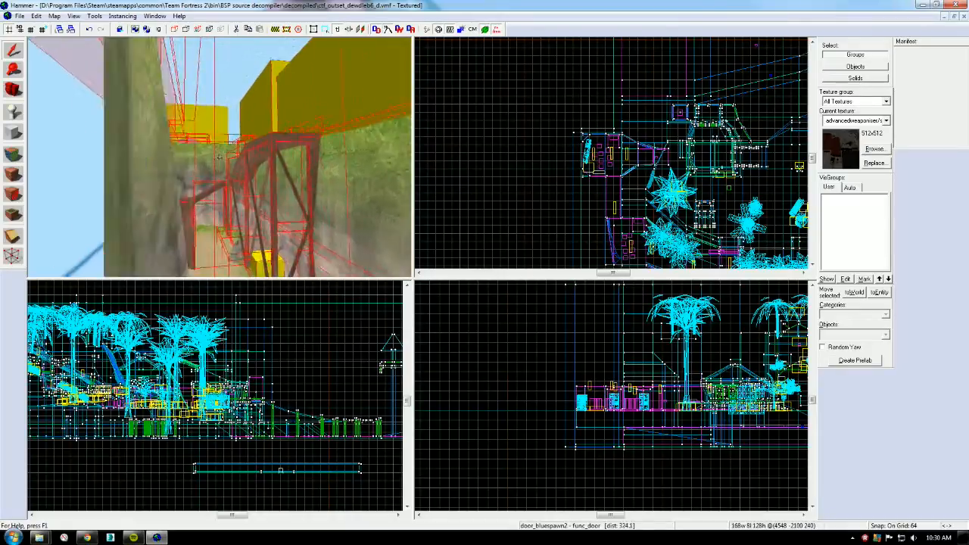
pyautogui.press('s')
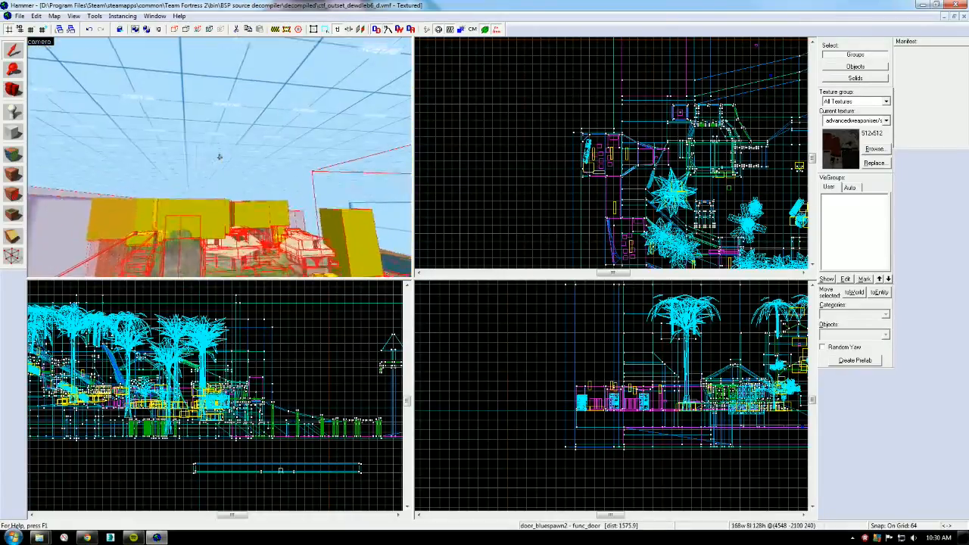
pyautogui.press('w')
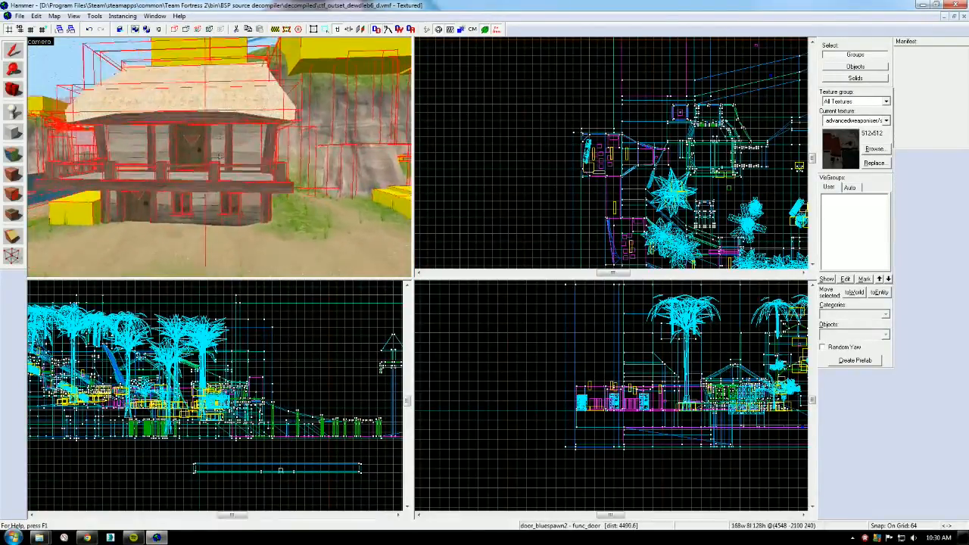
pyautogui.press('w')
pyautogui.press('s')
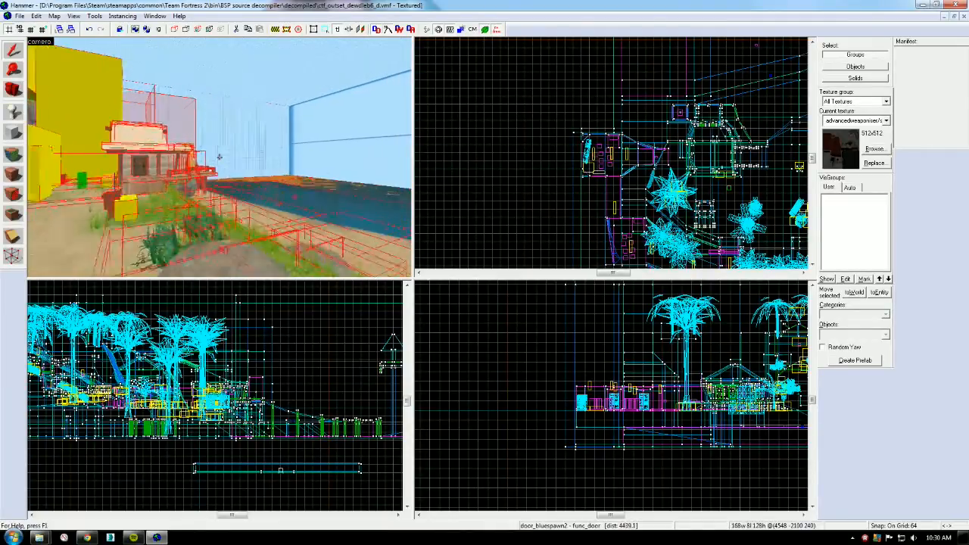
pyautogui.press('w')
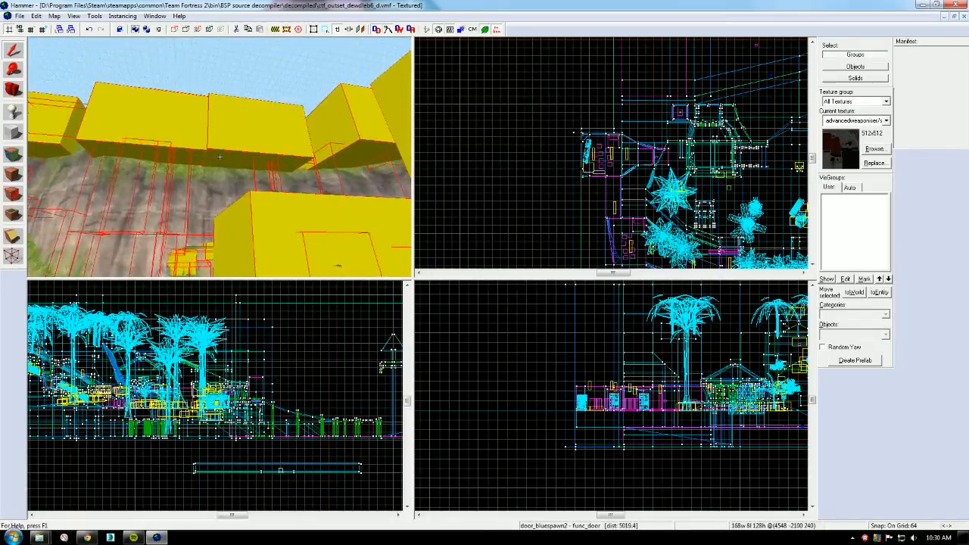
pyautogui.press('w')
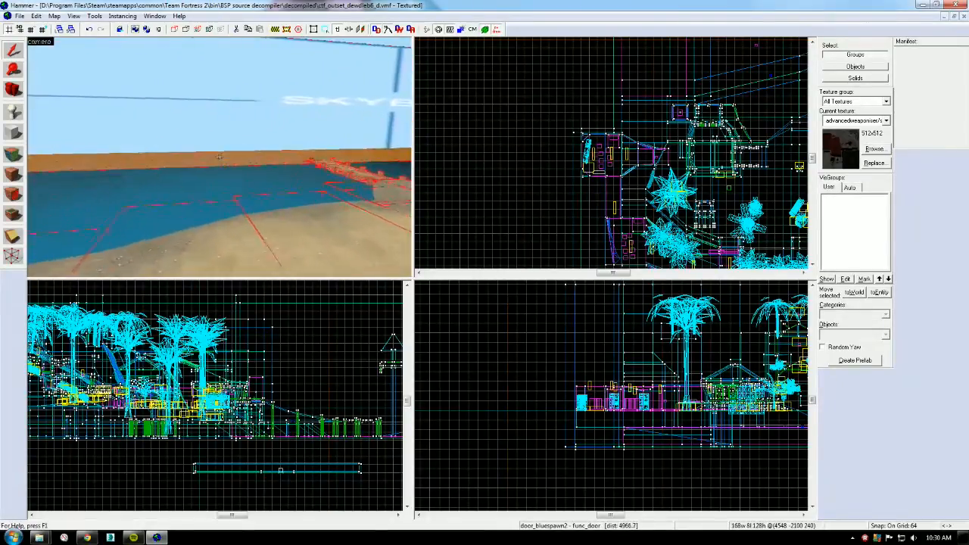
# Delete the wide five-faced solid beneath the water and the neighbouring 1472-unit-wide underwater brush.
pyautogui.press('w')
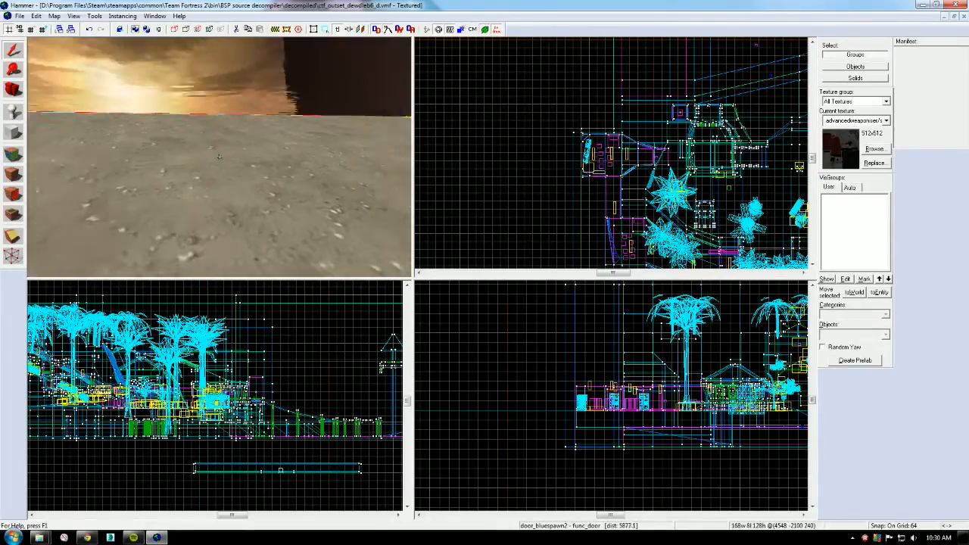
pyautogui.press('w')
pyautogui.click(219, 157)
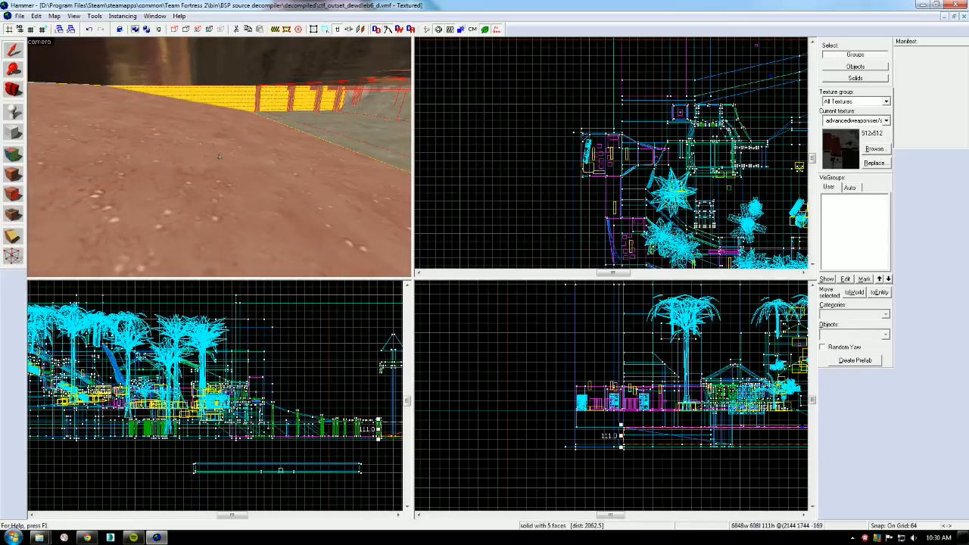
pyautogui.press('Delete')
pyautogui.press('w')
pyautogui.click(219, 157)
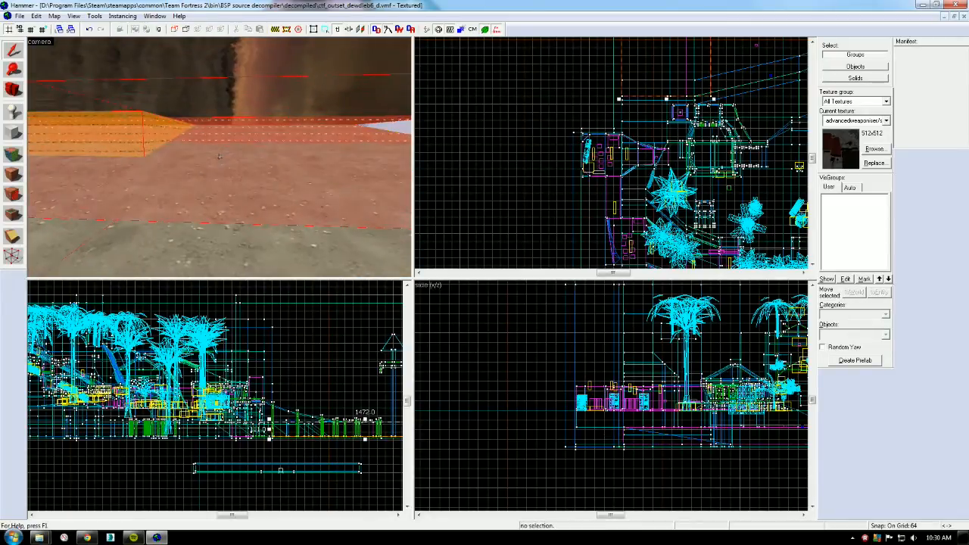
pyautogui.press('Delete')
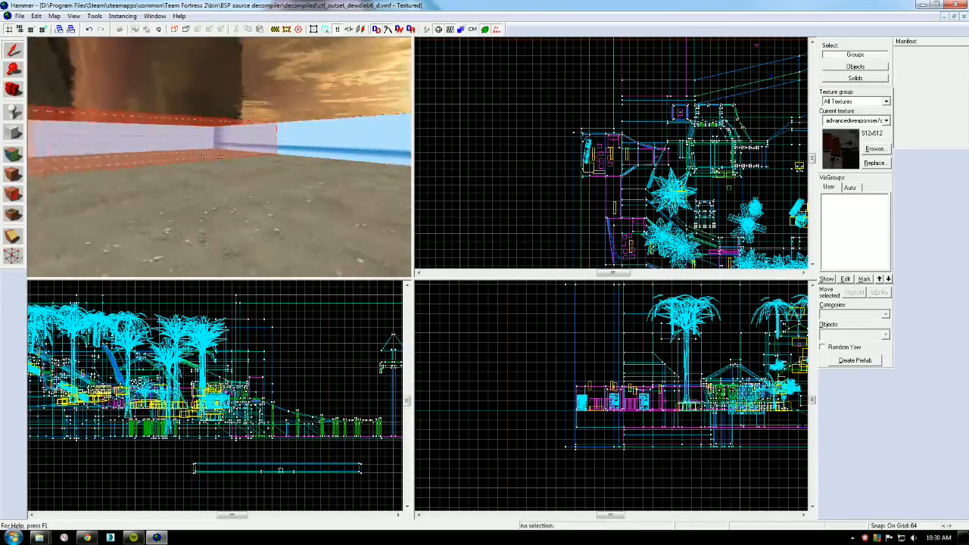
# Delete the long 1808-unit brush along the yellow-textured underwater edge of the map.
pyautogui.press('w')
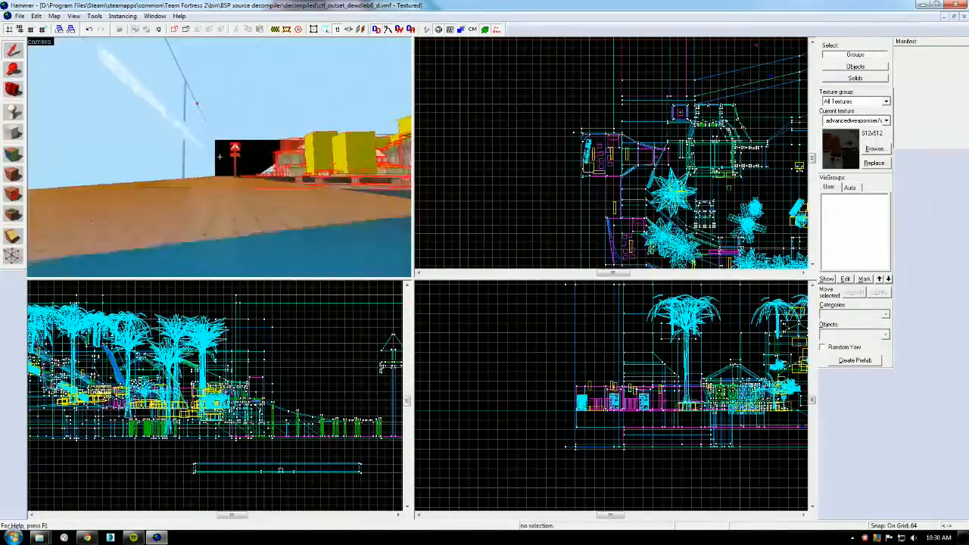
pyautogui.press('s')
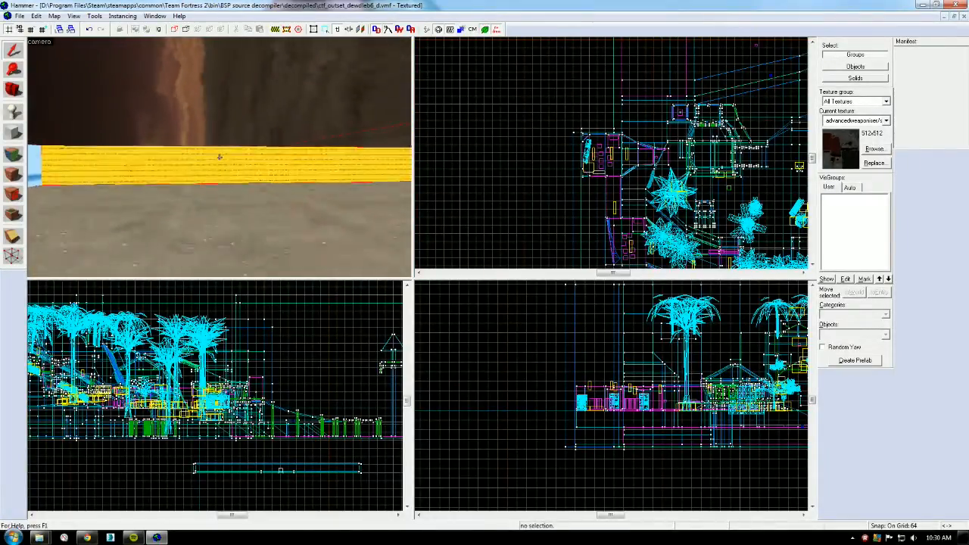
pyautogui.press('w')
pyautogui.click(219, 157)
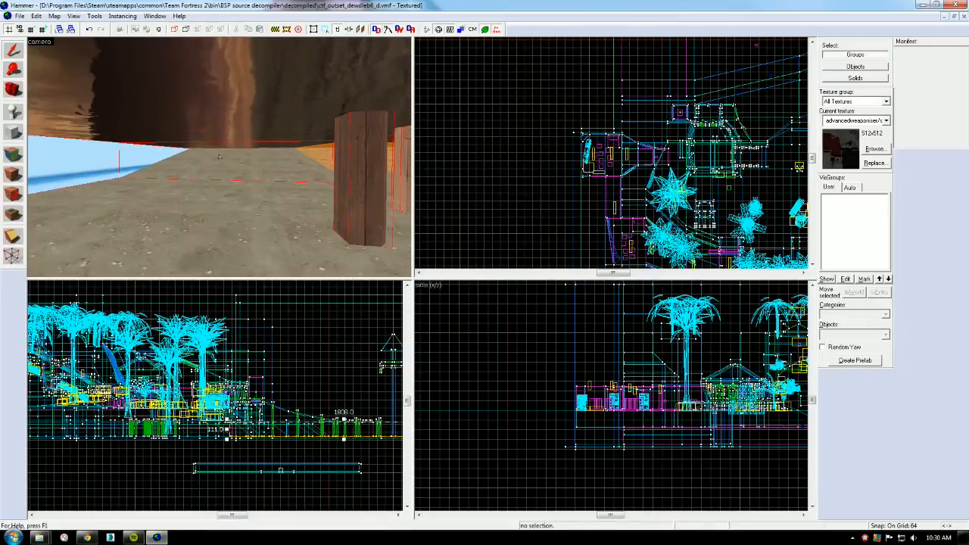
pyautogui.press('Delete')
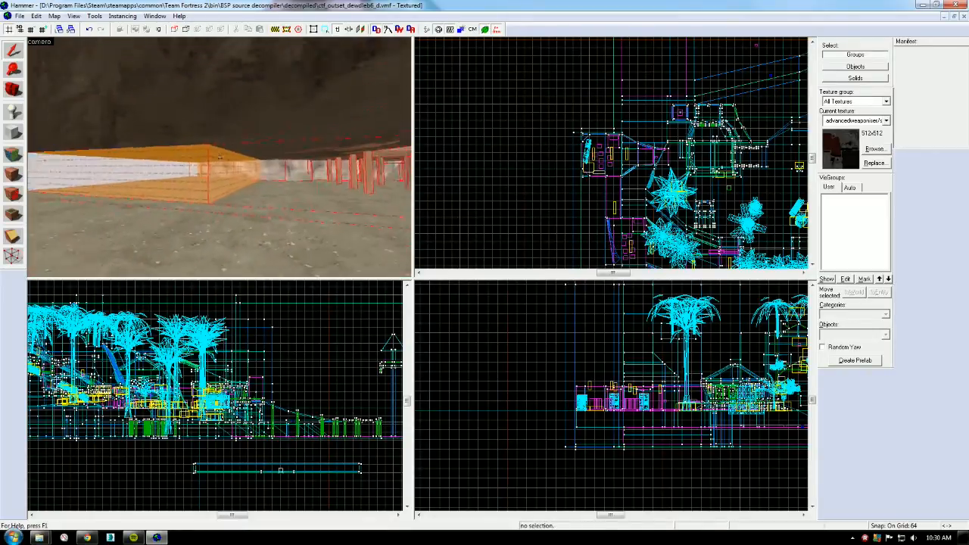
# Delete one more brush from the sandy seabed beneath the water surface.
pyautogui.press('w')
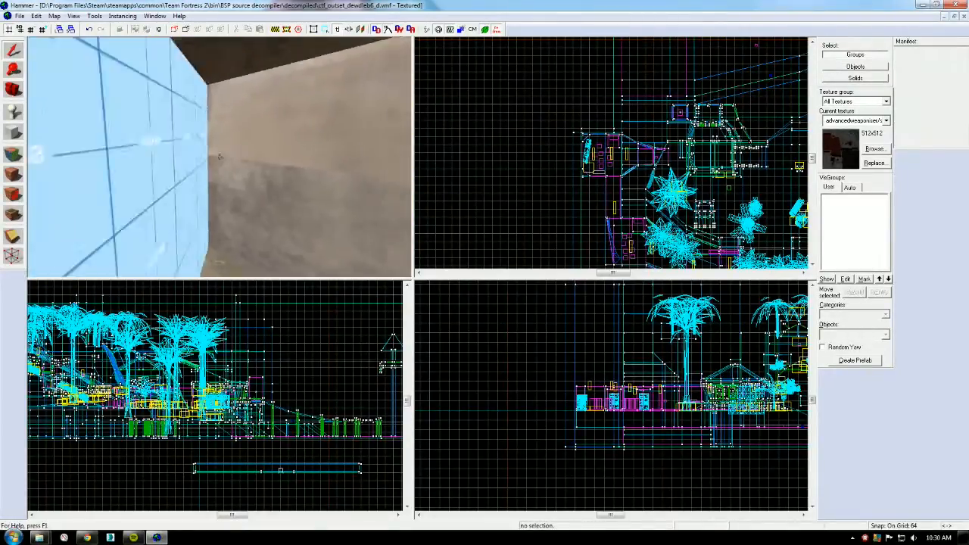
pyautogui.press('s')
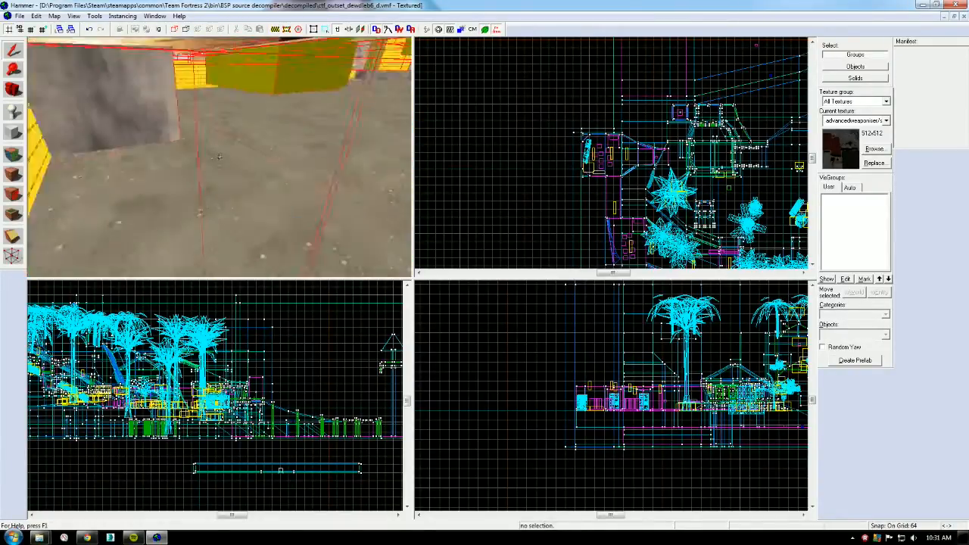
pyautogui.press('s')
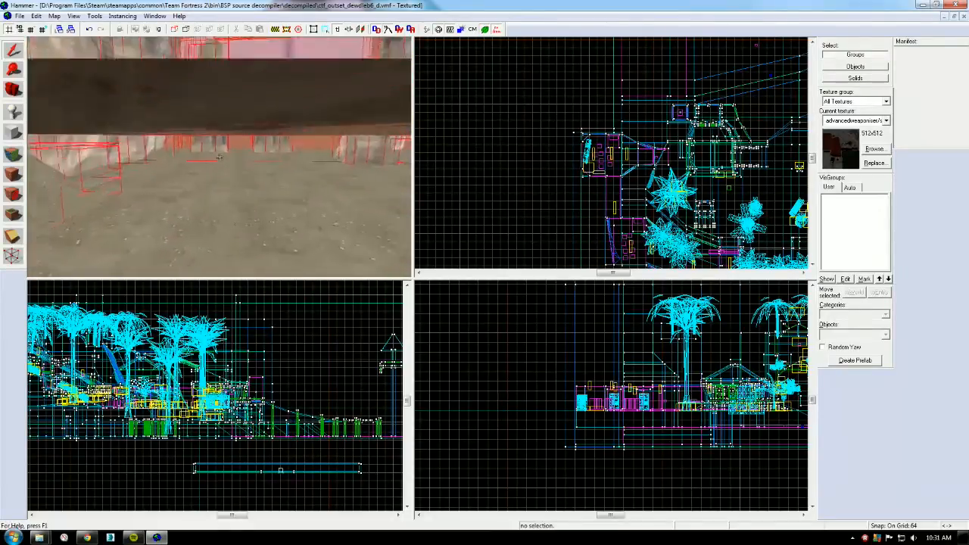
pyautogui.press('w')
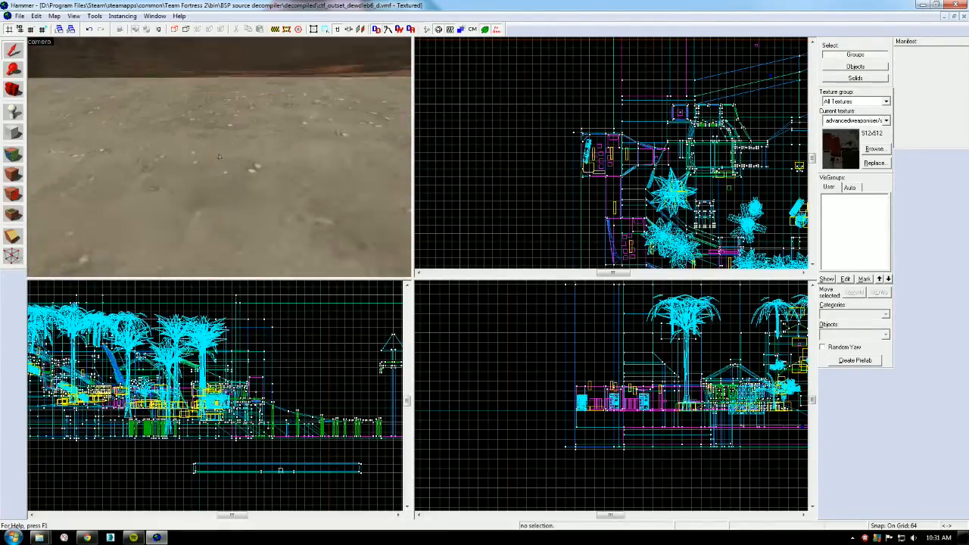
pyautogui.click(220, 157)
pyautogui.press('s')
pyautogui.press('Delete')
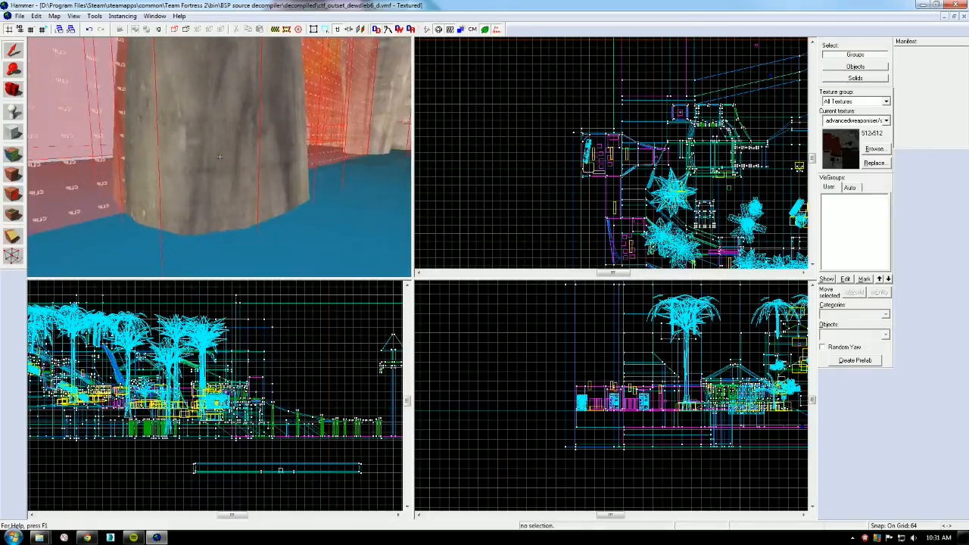
# Inspect the water, shoreline, seabed and outer skybox walls of the map after the brush removals.
pyautogui.press('w')
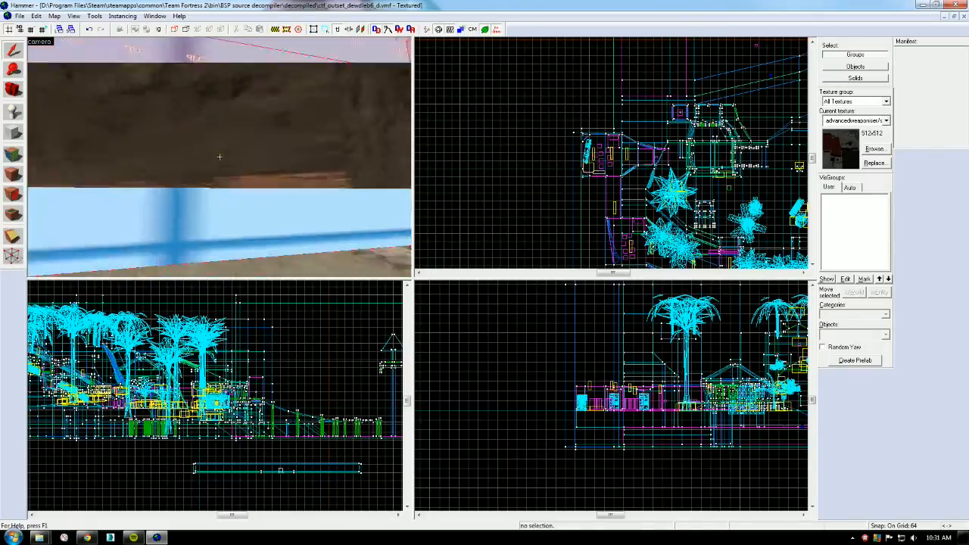
pyautogui.press('w')
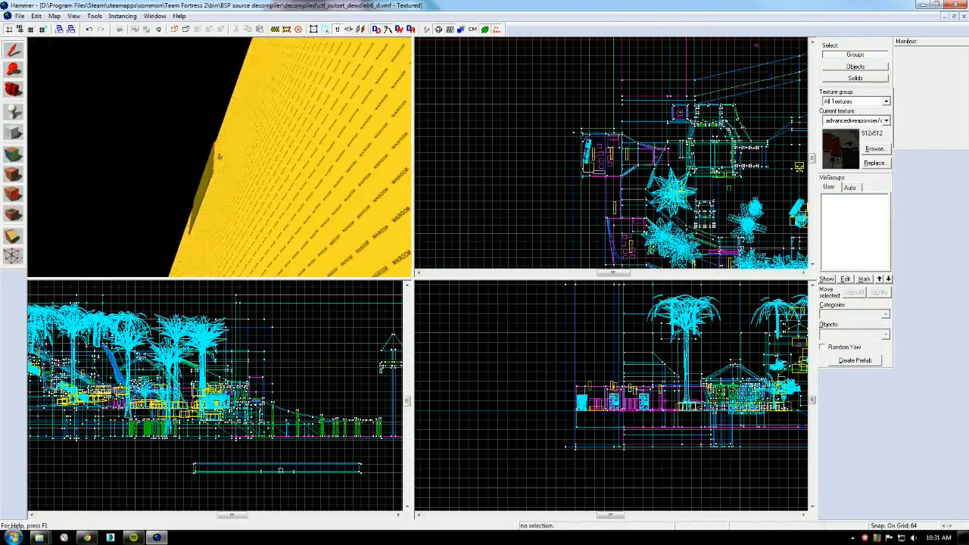
pyautogui.press('w')
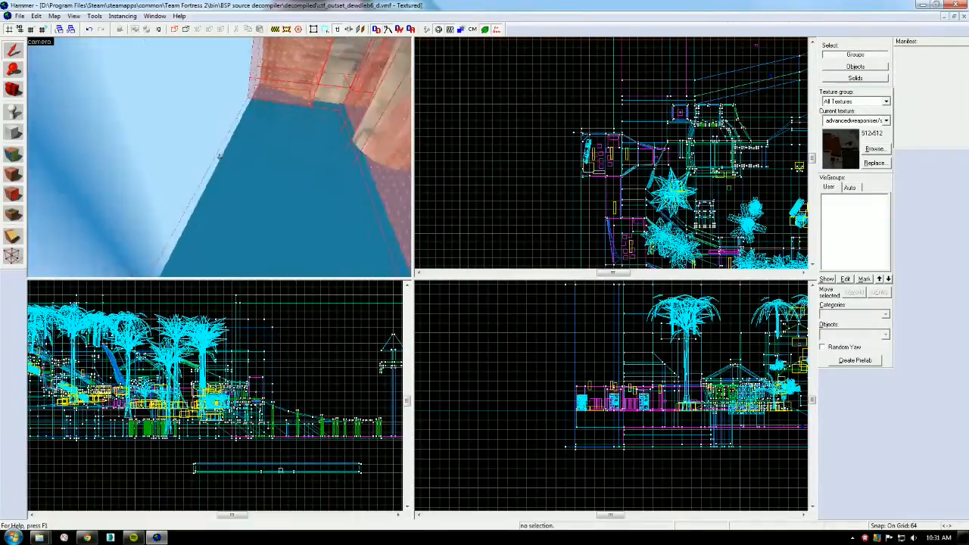
pyautogui.press('w')
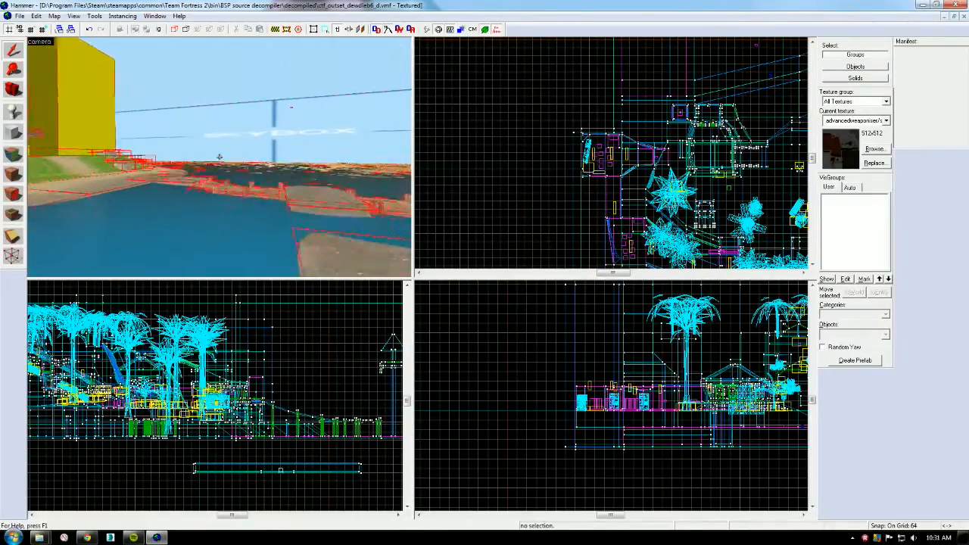
pyautogui.press('w')
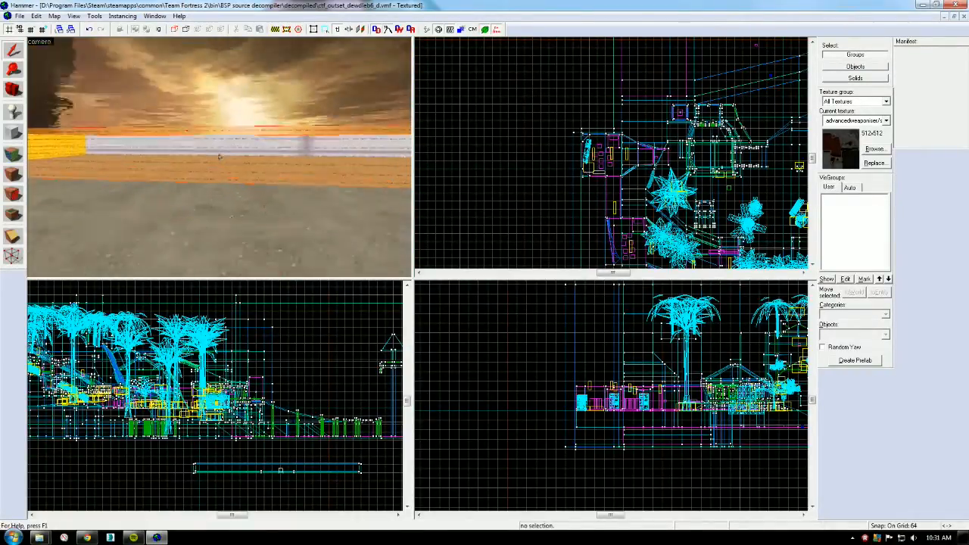
pyautogui.press('w')
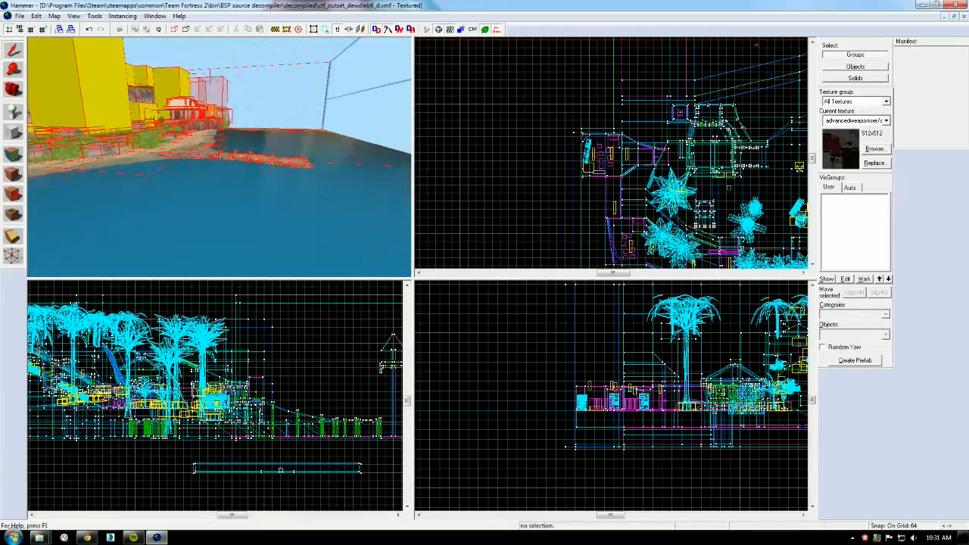
pyautogui.press('z')
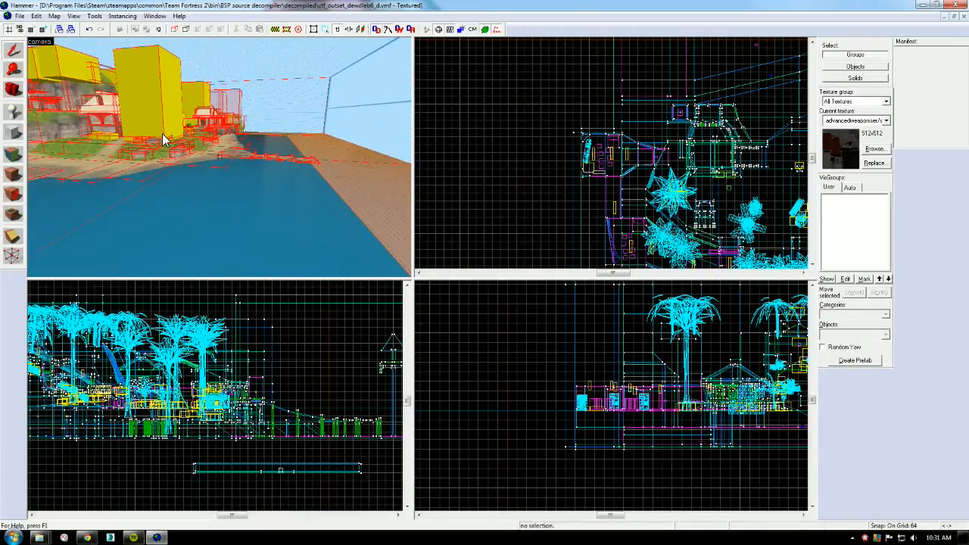
# Check the skybox texture name in the map properties.
pyautogui.click(54, 16)
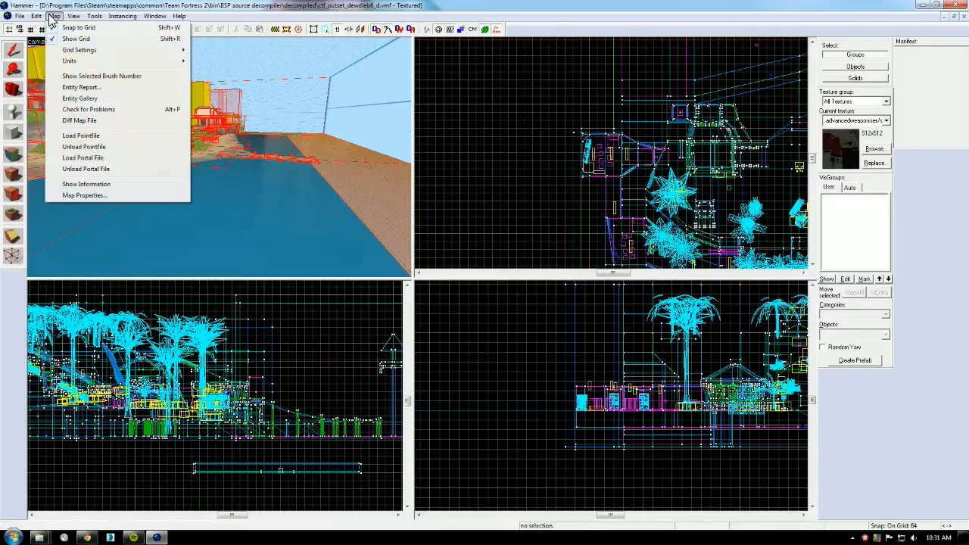
pyautogui.click(81, 195)
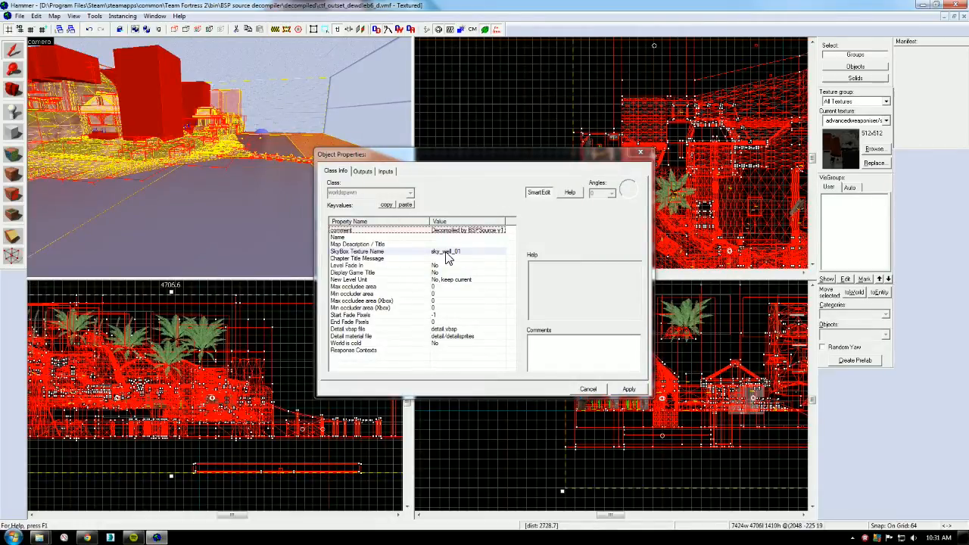
pyautogui.click(638, 156)
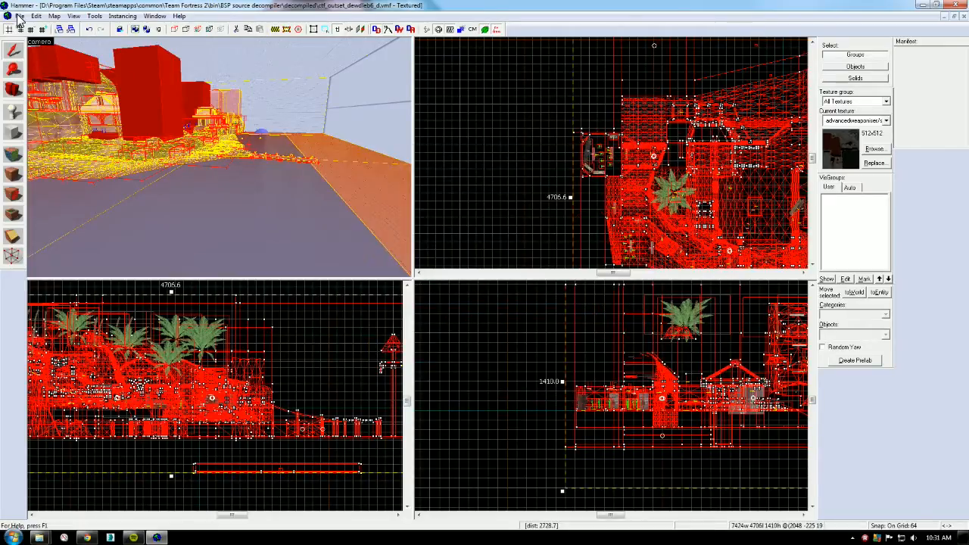
# Compile the map with normal BSP, fast VIS, fast RAD and HDR, without running the game, and close the compile log.
pyautogui.click(19, 16)
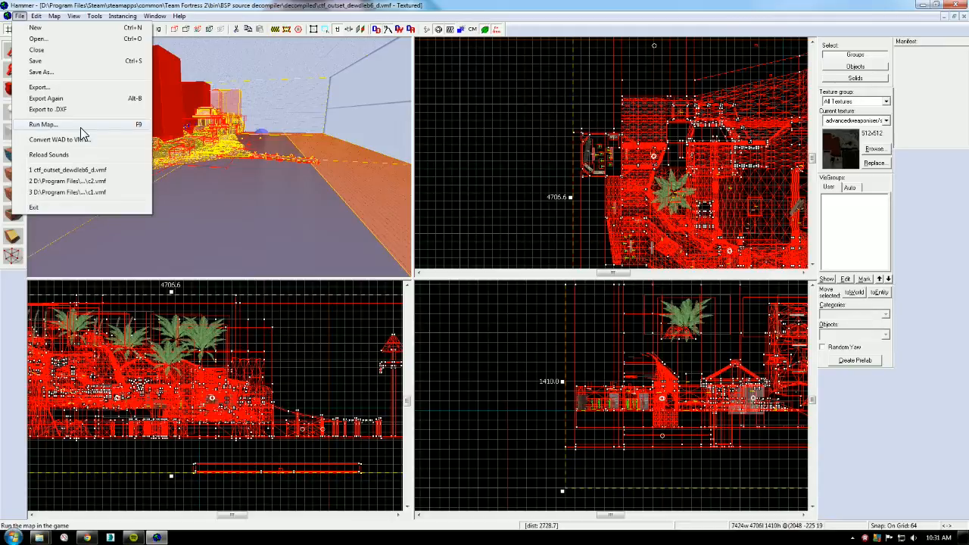
pyautogui.click(67, 124)
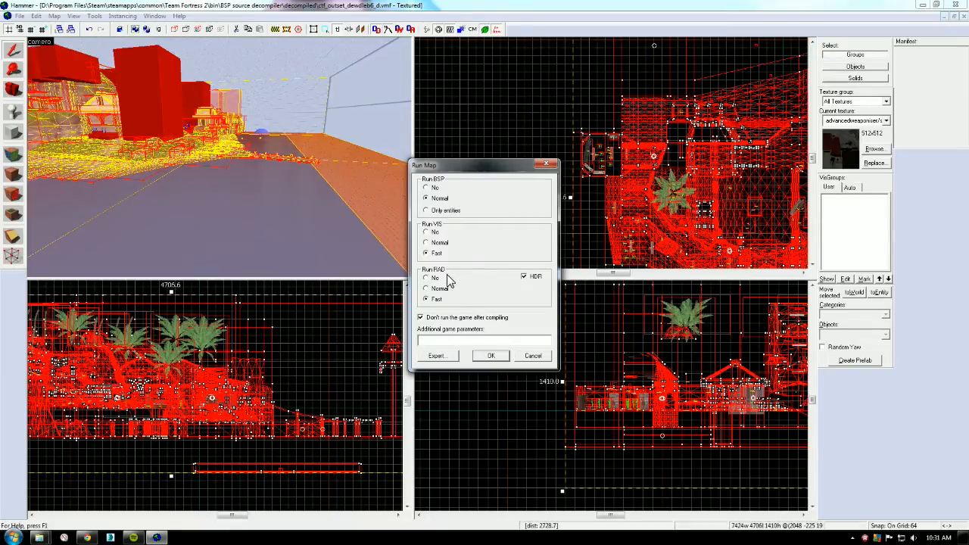
pyautogui.click(486, 354)
pyautogui.click(488, 356)
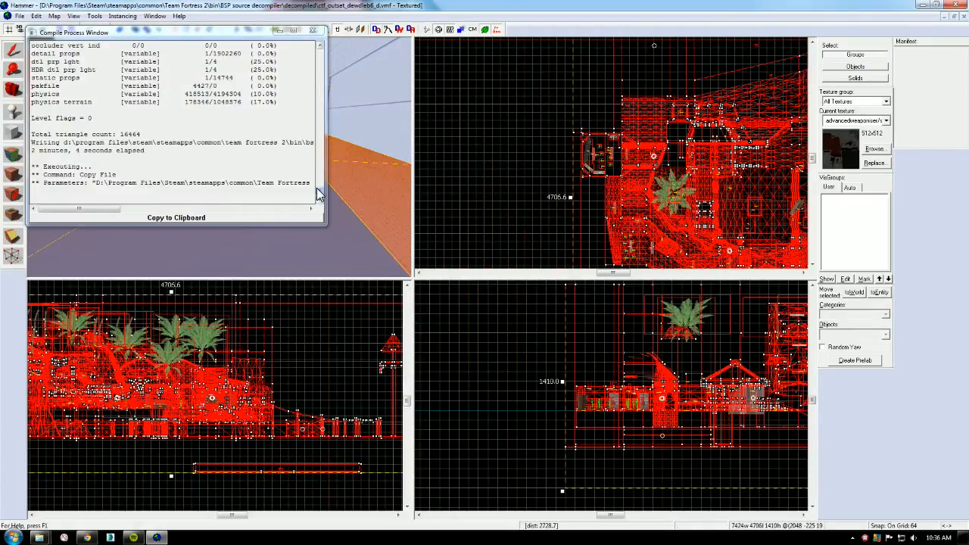
pyautogui.moveTo(317, 189); pyautogui.dragTo(322, 198)
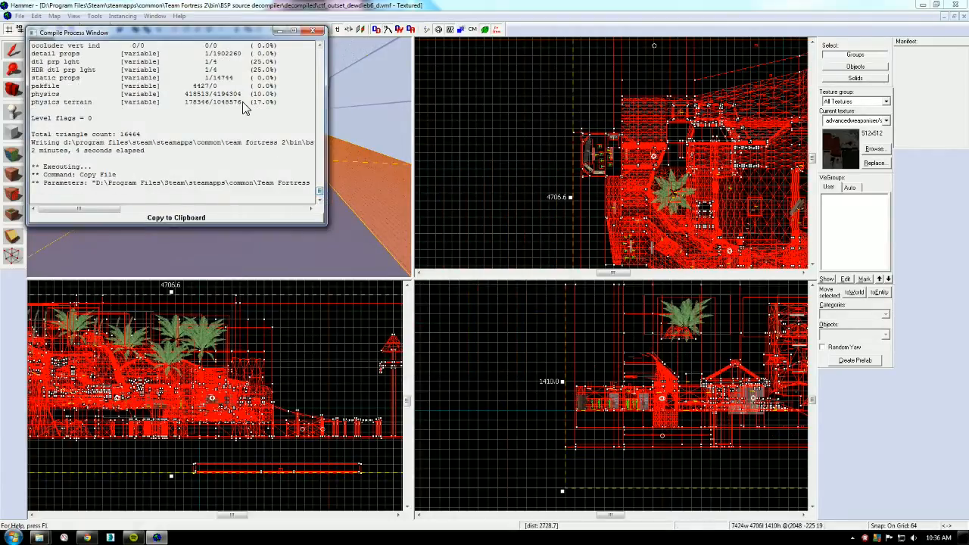
pyautogui.click(312, 30)
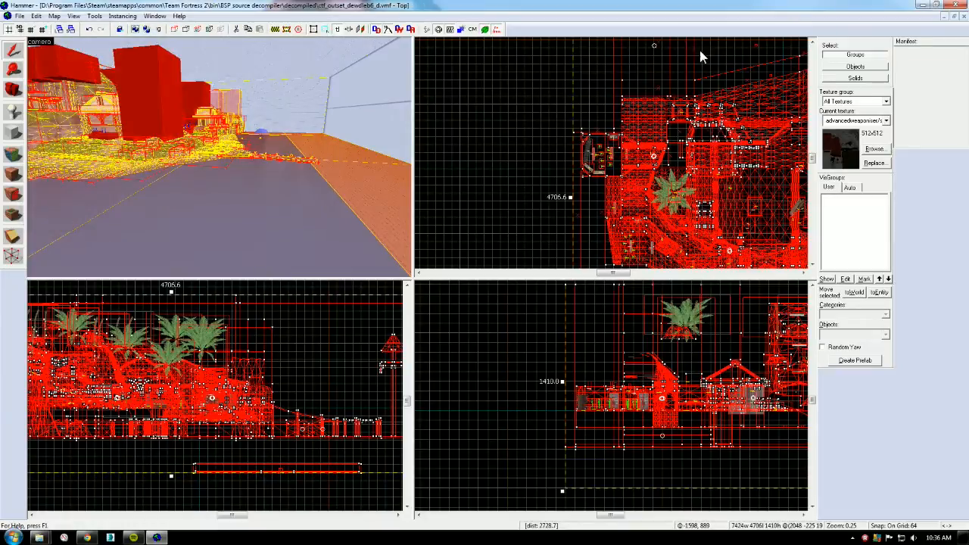
# Switch to File Explorer and launch the pakrat JAR file from the pakrat folder in Team Fortress 2's bin directory.
pyautogui.click(921, 7)
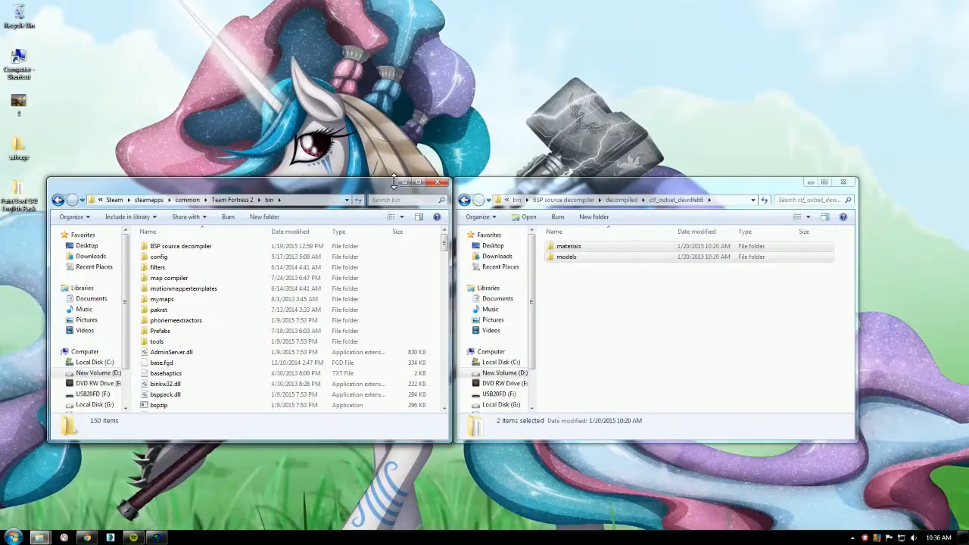
pyautogui.click(596, 253)
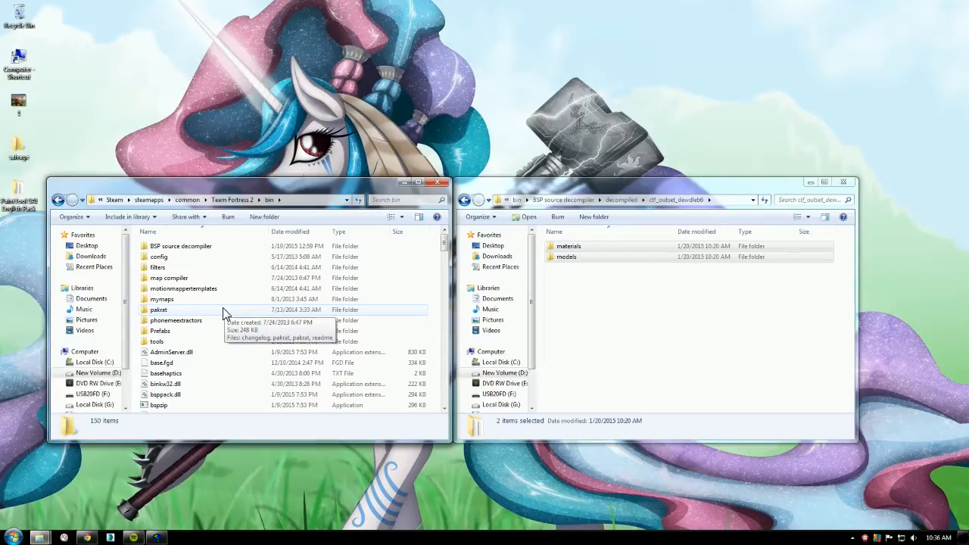
pyautogui.doubleClick(178, 311)
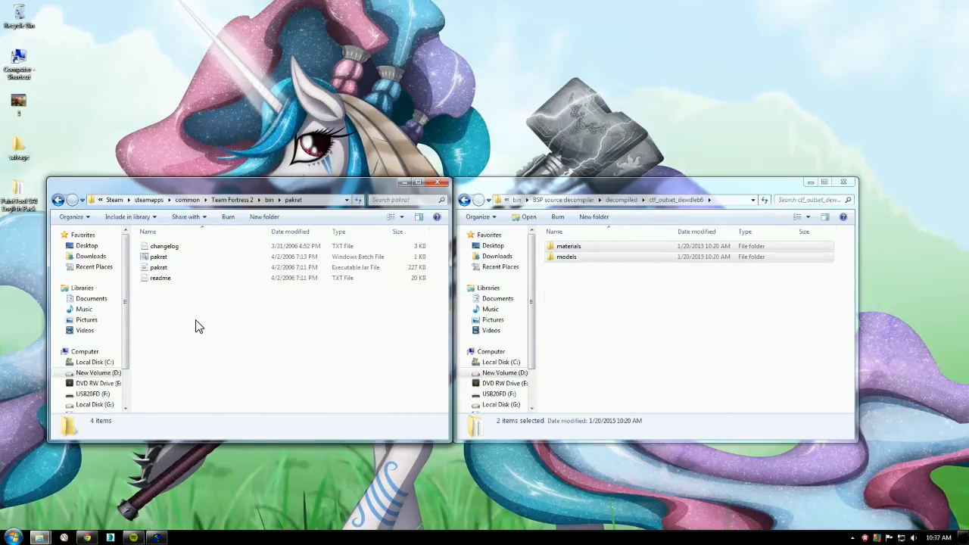
pyautogui.click(175, 269)
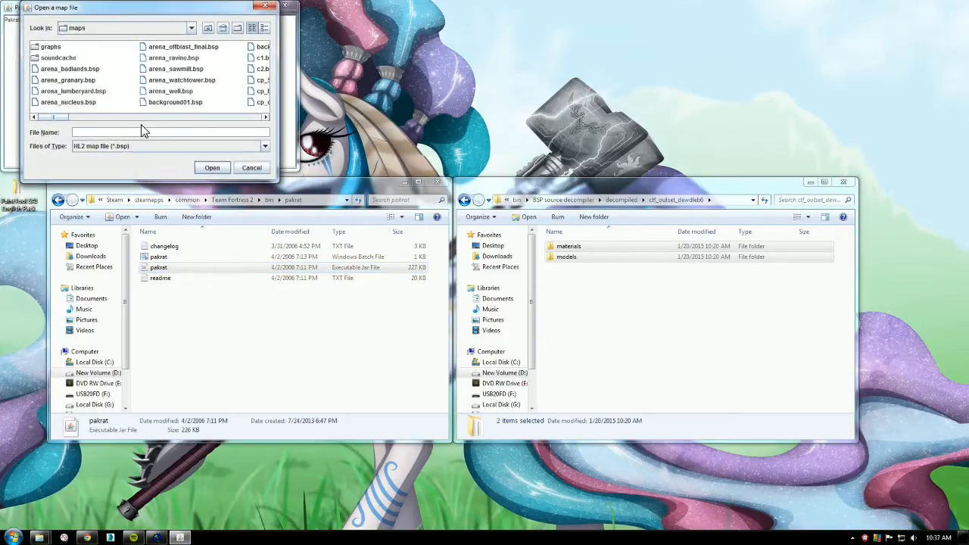
# Load the compiled map ctf_outset_dewdleb6_d.bsp from the maps folder into Pakrat.
pyautogui.moveTo(56, 117); pyautogui.dragTo(143, 121)
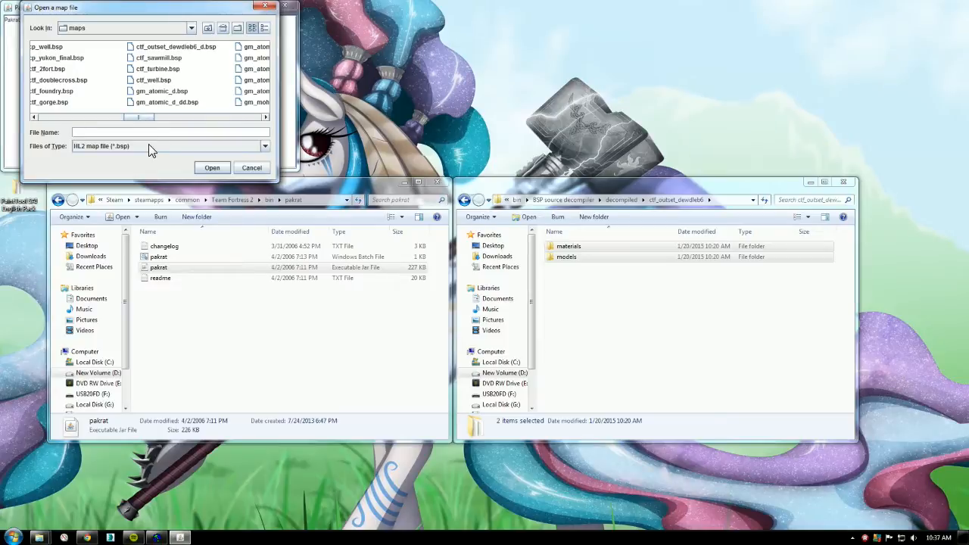
pyautogui.click(157, 538)
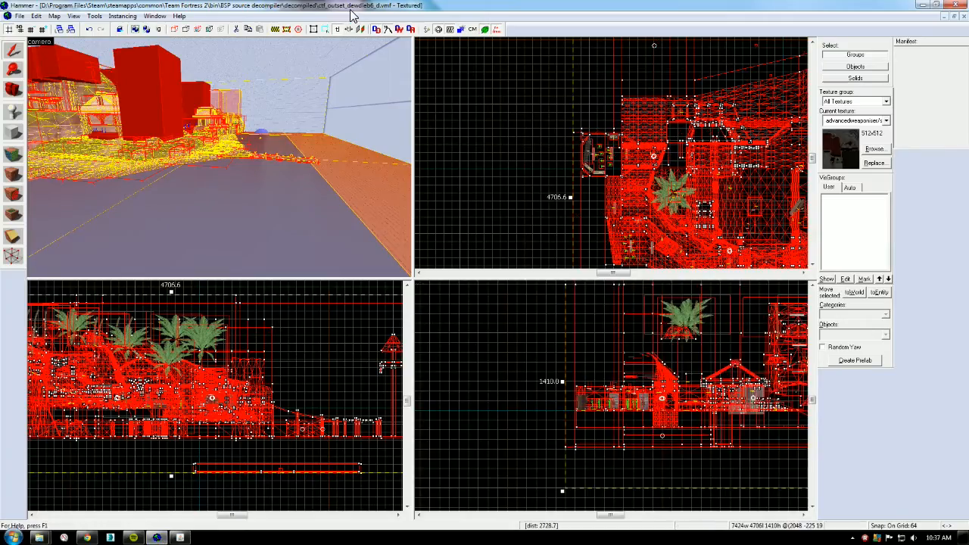
pyautogui.click(937, 7)
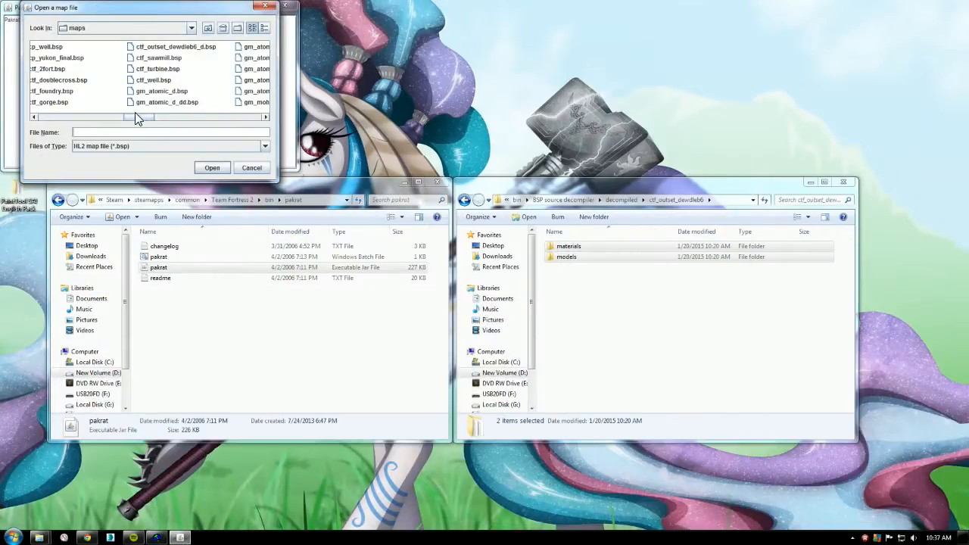
pyautogui.click(183, 47)
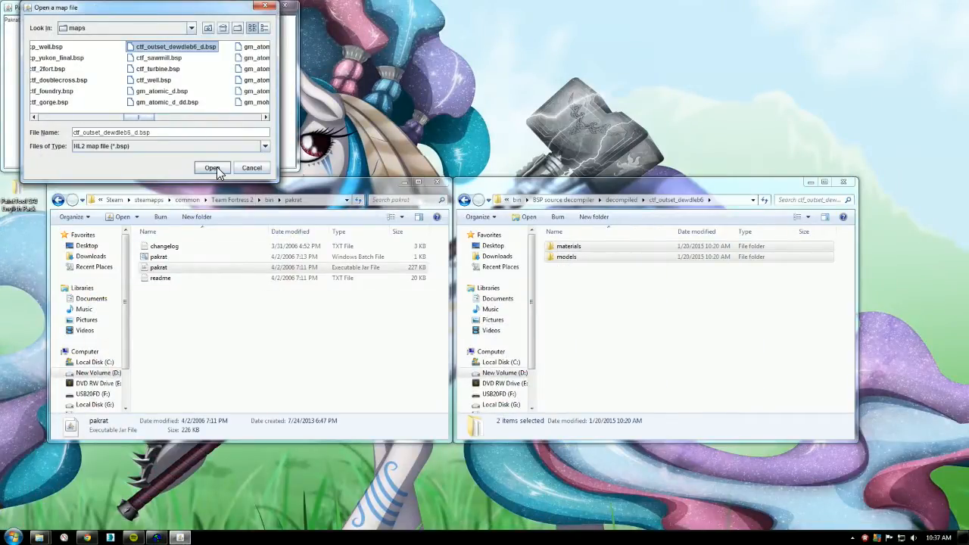
pyautogui.click(213, 168)
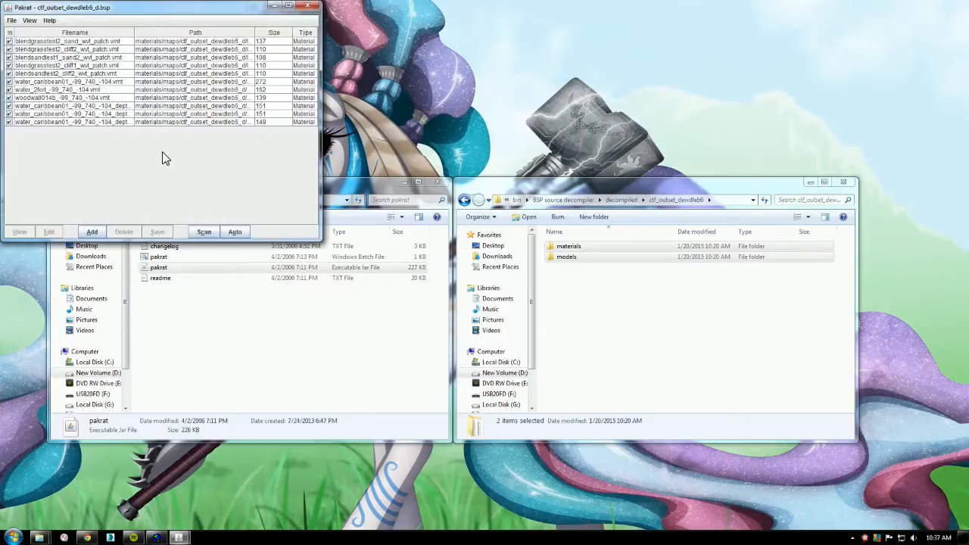
# Add the decompiled ctf_outset_dewdleb6 folder to the map's pak, fixing up the paths of all files.
pyautogui.click(91, 233)
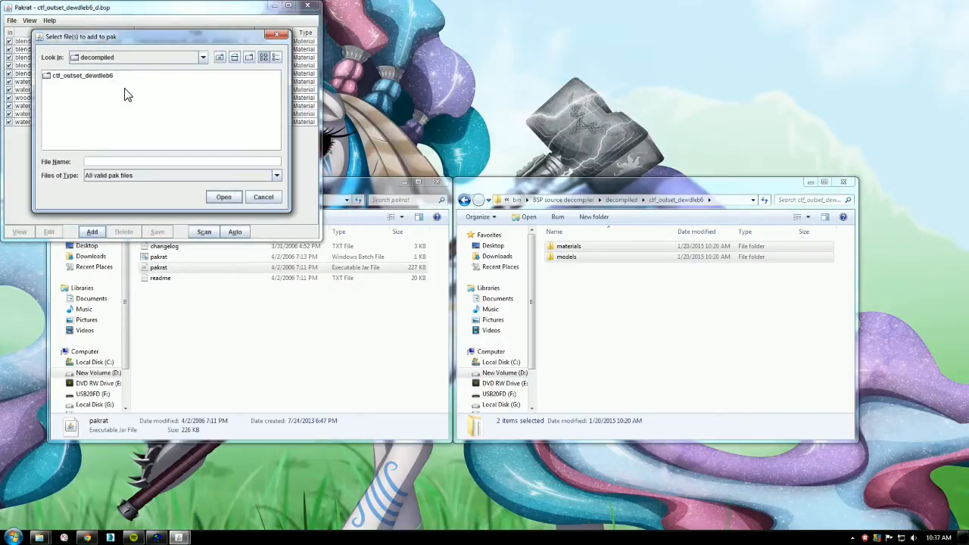
pyautogui.click(68, 78)
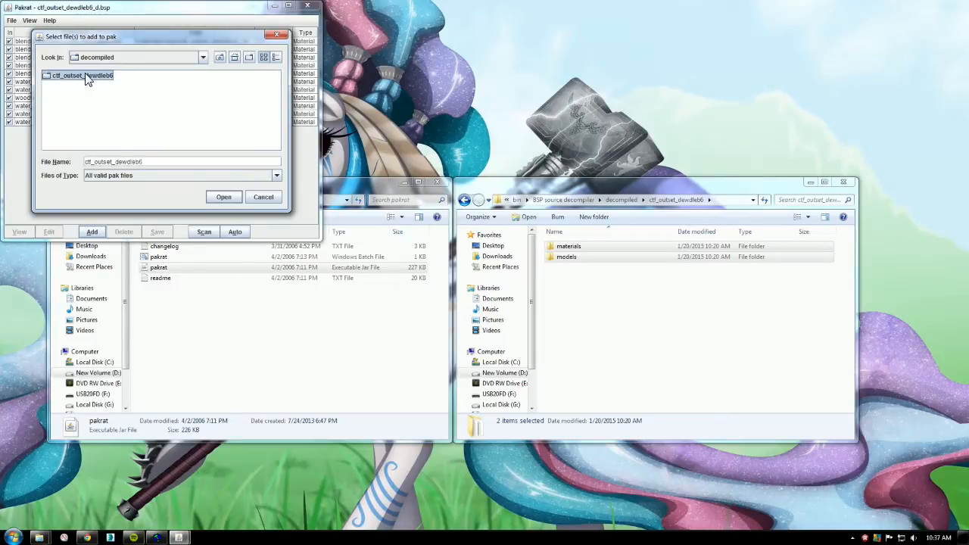
pyautogui.click(221, 198)
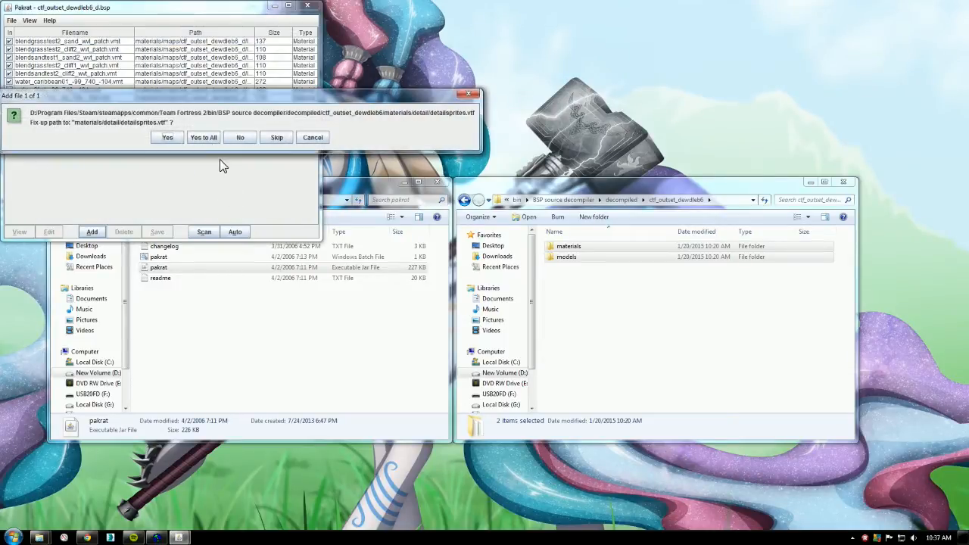
pyautogui.click(206, 138)
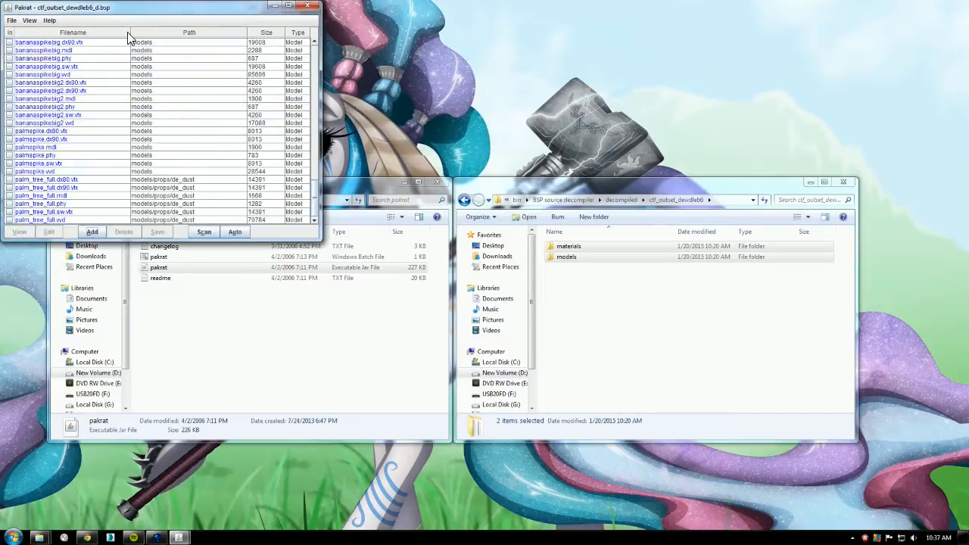
# Save the packed map as sfm_outset_nolight.bsp in the maps folder and close Pakrat.
pyautogui.click(12, 20)
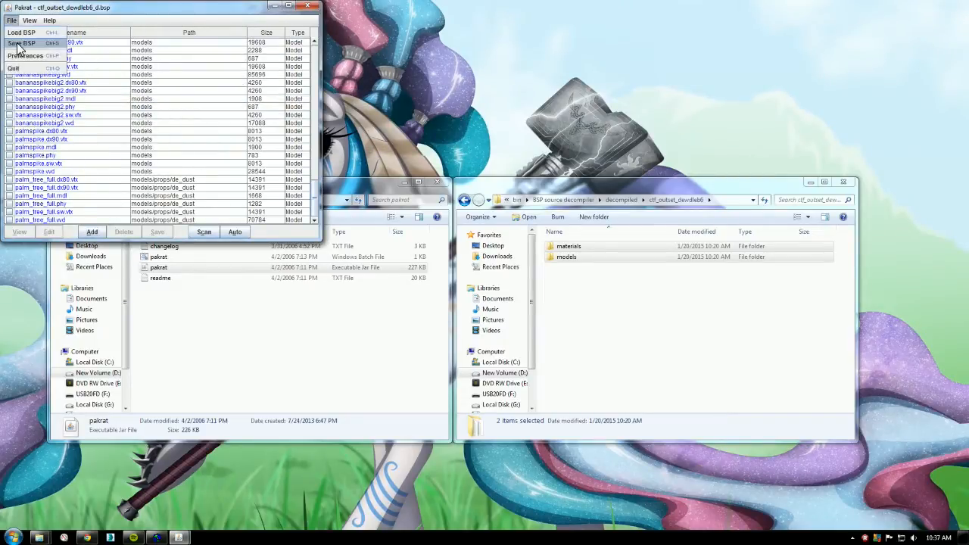
pyautogui.click(19, 50)
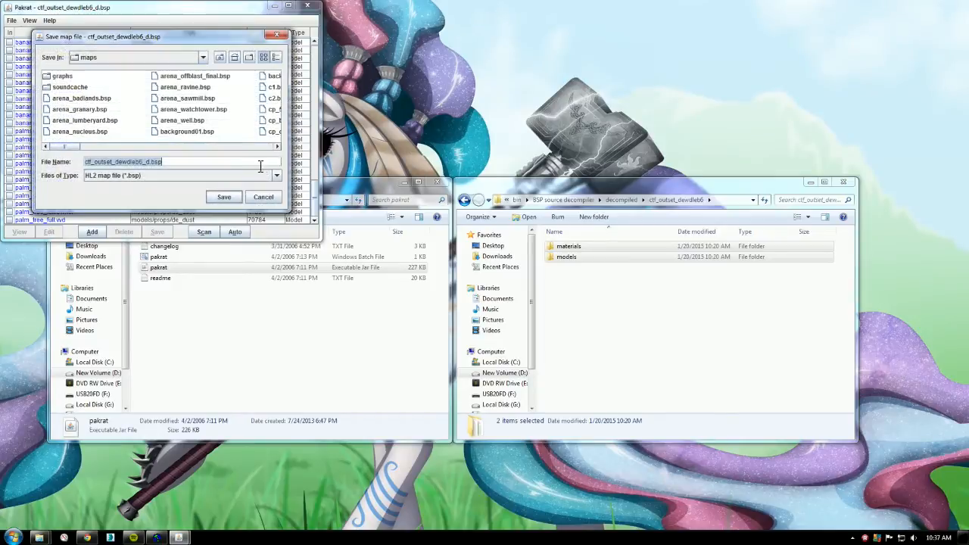
pyautogui.click(151, 162)
pyautogui.moveTo(152, 162); pyautogui.dragTo(65, 165)
pyautogui.write('sfm_')
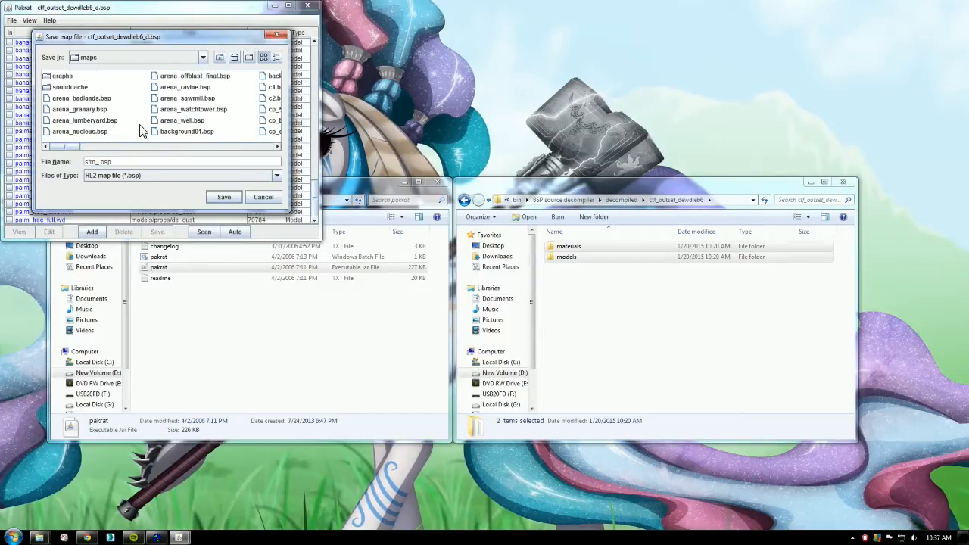
pyautogui.write('outset_nolight')
pyautogui.click(225, 197)
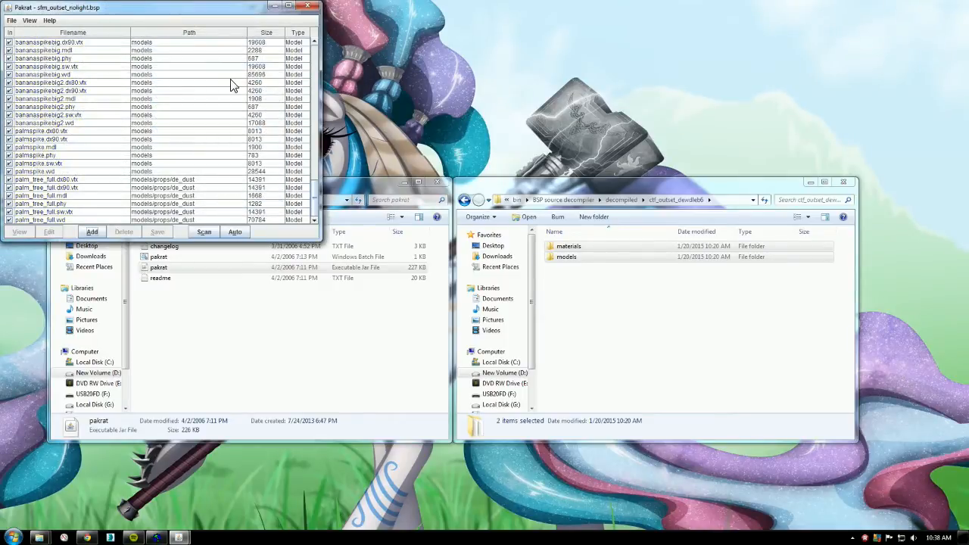
pyautogui.click(309, 9)
# Go to Team Fortress 2's tf\maps folder in File Explorer and select the packed map sfm_outset_nolight.
pyautogui.click(218, 201)
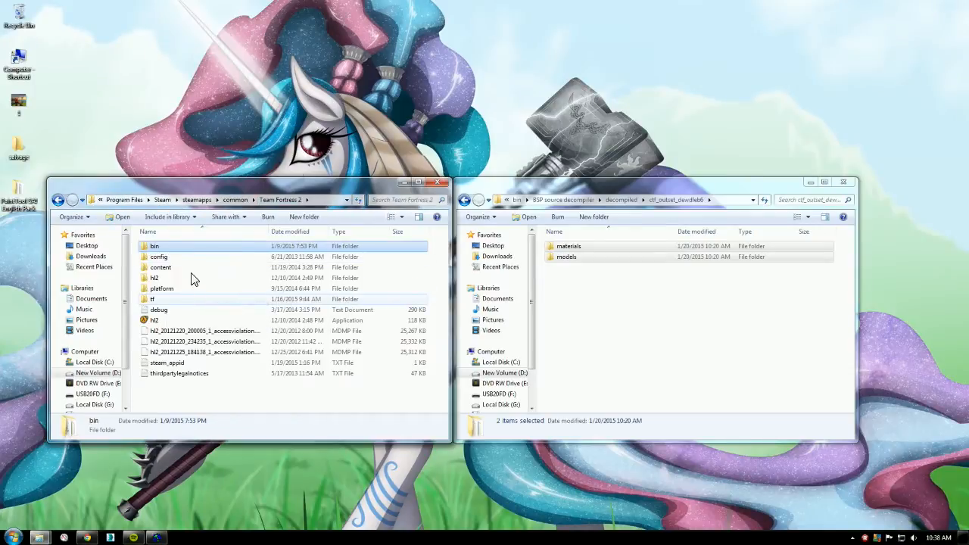
pyautogui.doubleClick(187, 301)
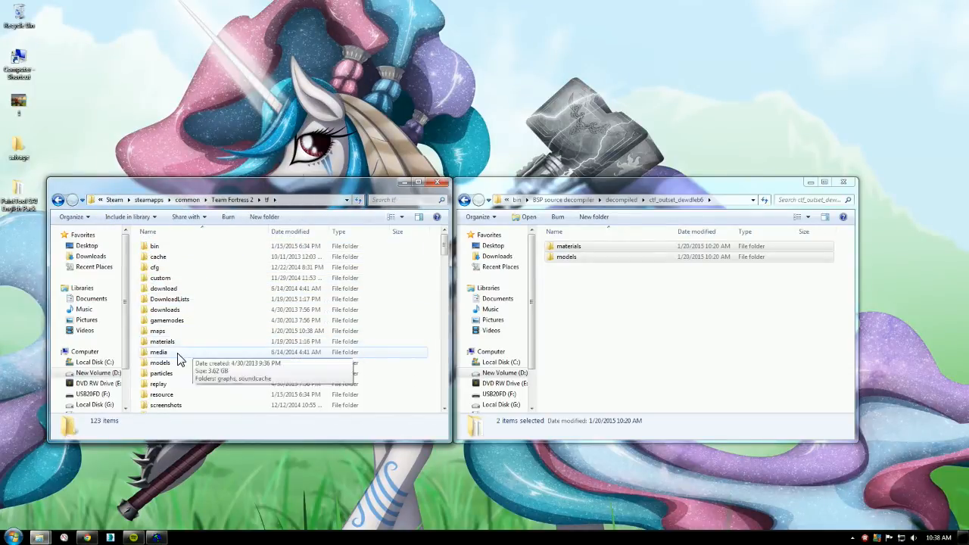
pyautogui.doubleClick(174, 333)
pyautogui.scroll(-10, 222, 335)
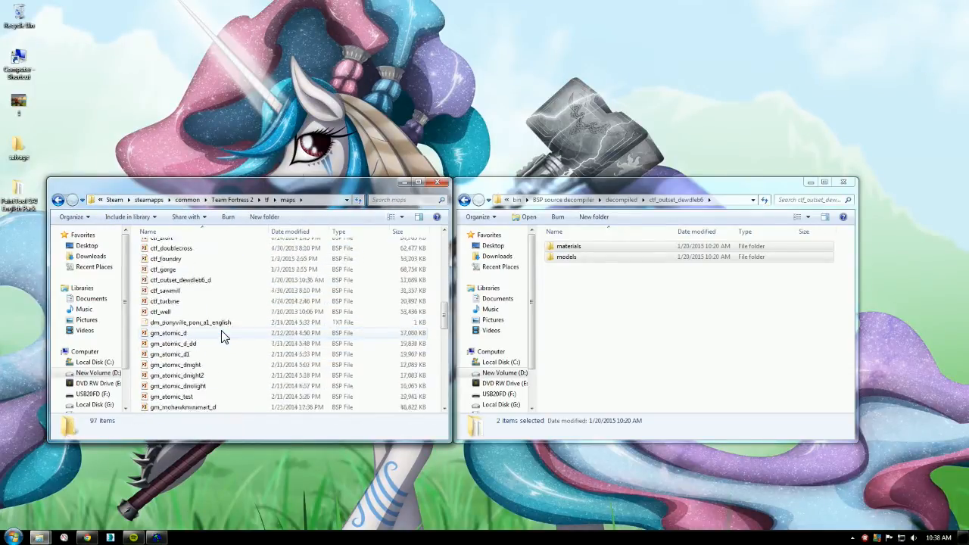
pyautogui.scroll(-3, 222, 335)
pyautogui.scroll(3, 222, 335)
pyautogui.scroll(-5, 223, 336)
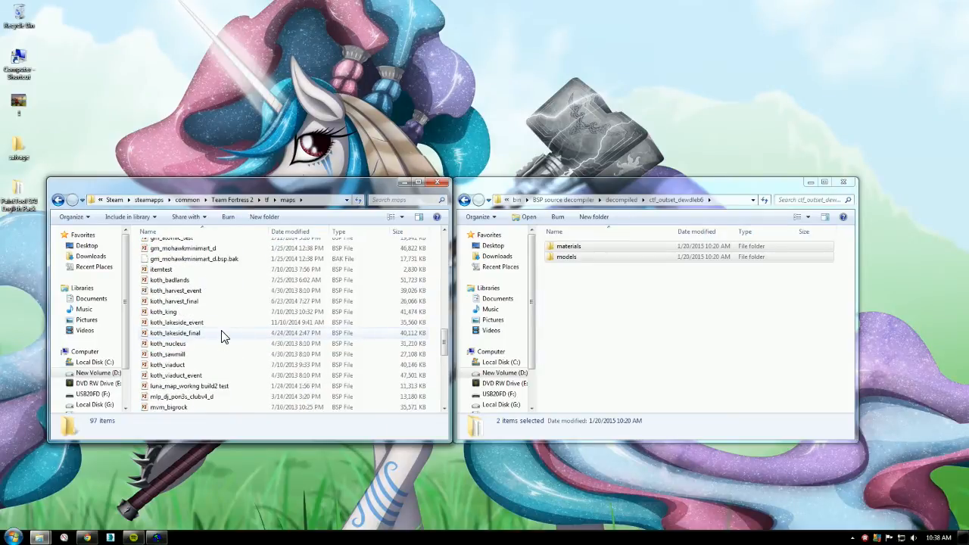
pyautogui.scroll(-12, 222, 336)
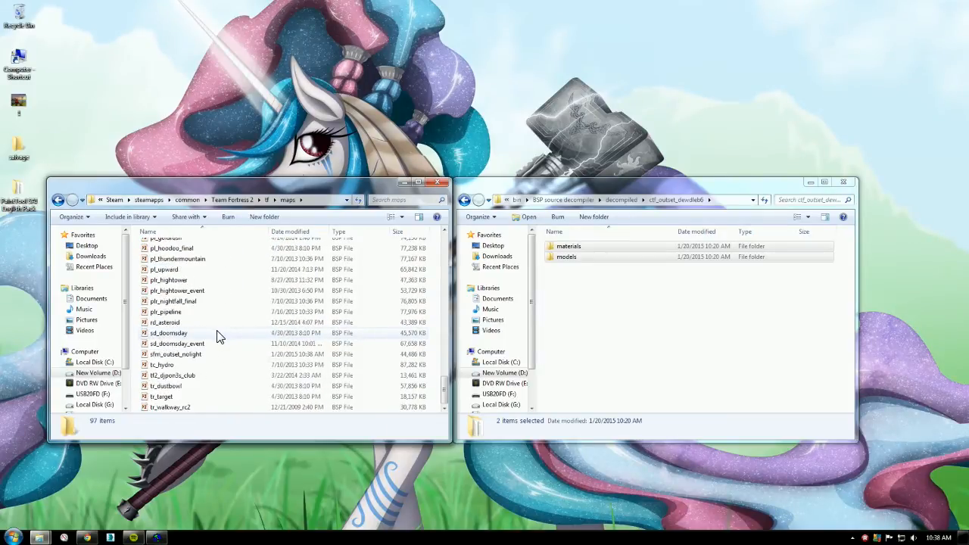
pyautogui.click(184, 356)
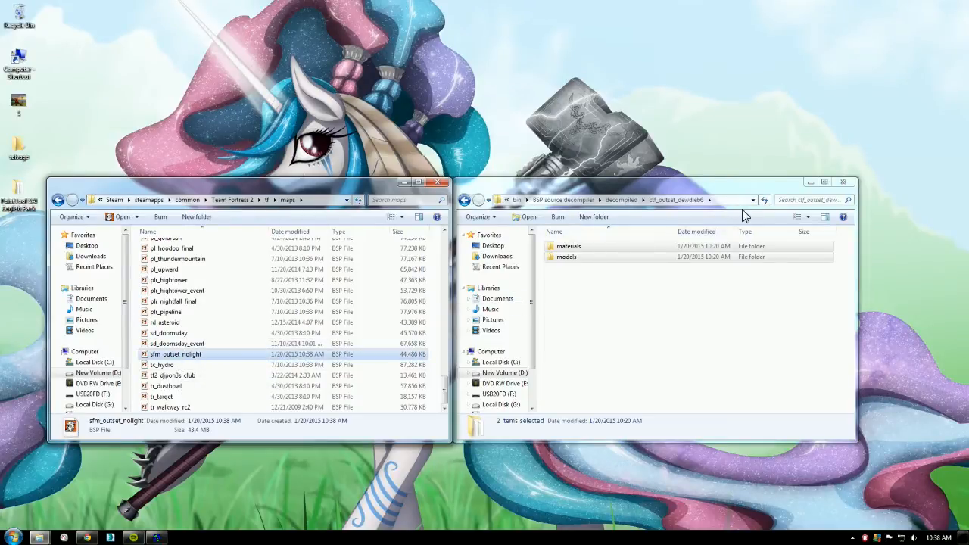
# Open SourceFilmmaker's game\usermod folder in the second File Explorer window.
pyautogui.click(517, 200)
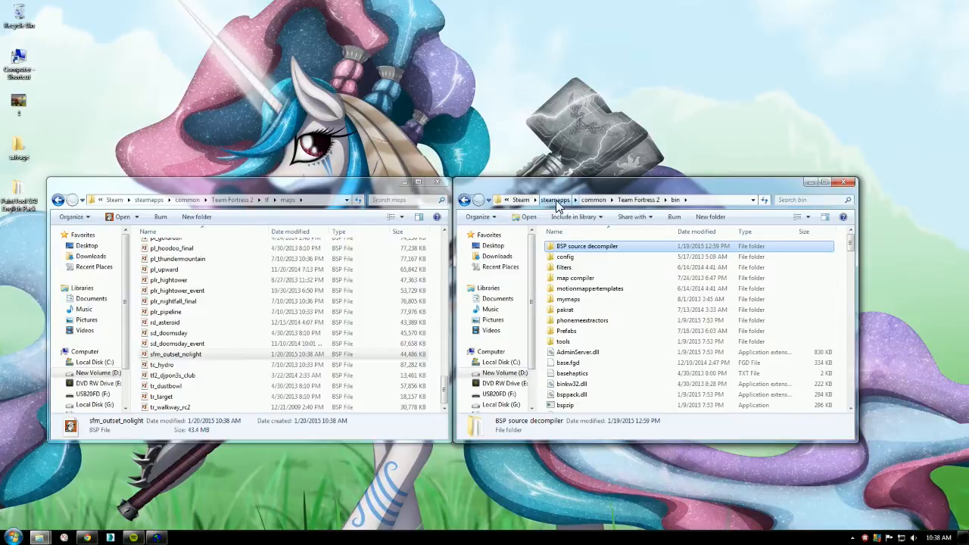
pyautogui.click(594, 200)
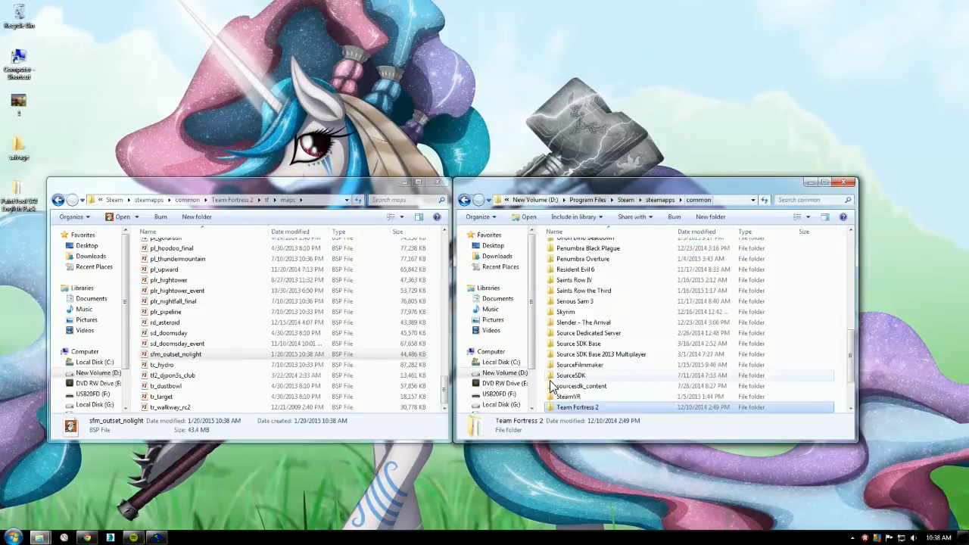
pyautogui.click(598, 364)
pyautogui.doubleClick(598, 364)
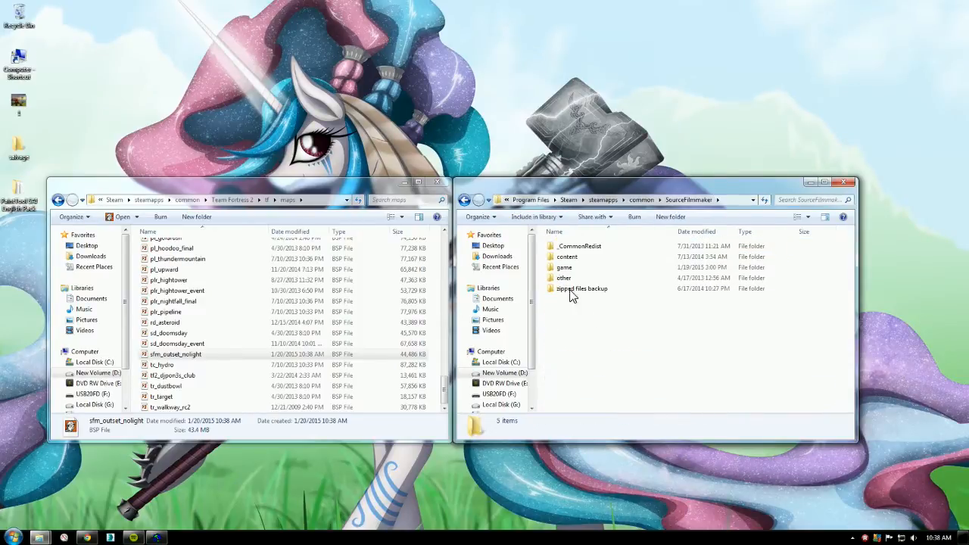
pyautogui.doubleClick(574, 269)
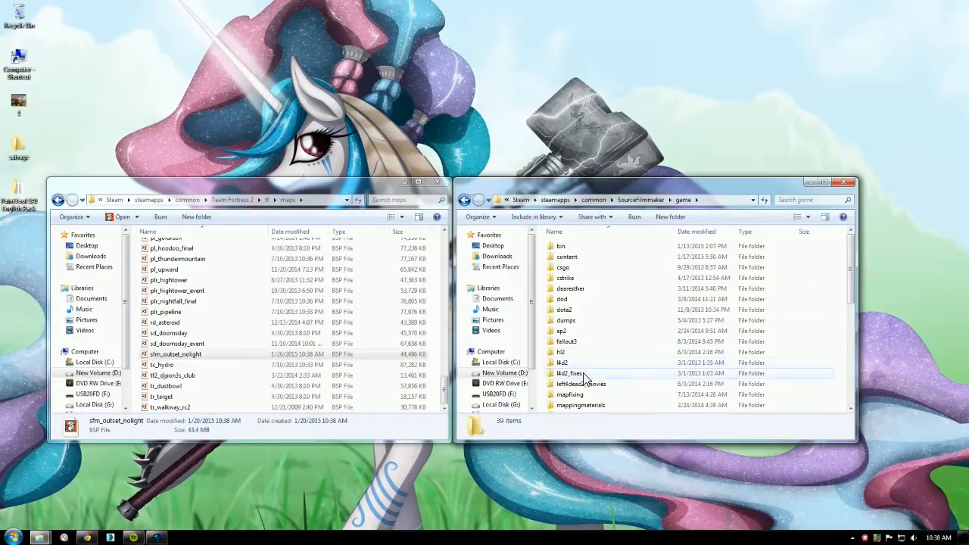
pyautogui.scroll(-7, 580, 364)
pyautogui.doubleClick(570, 354)
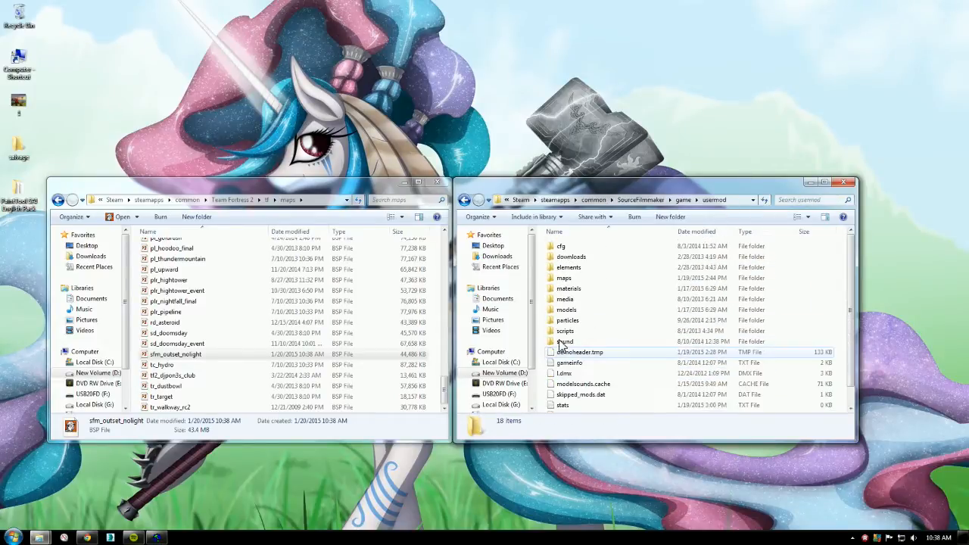
# Move sfm_outset_nolight into the usermod maps folder and close both File Explorer windows.
pyautogui.moveTo(194, 359); pyautogui.dragTo(590, 281)
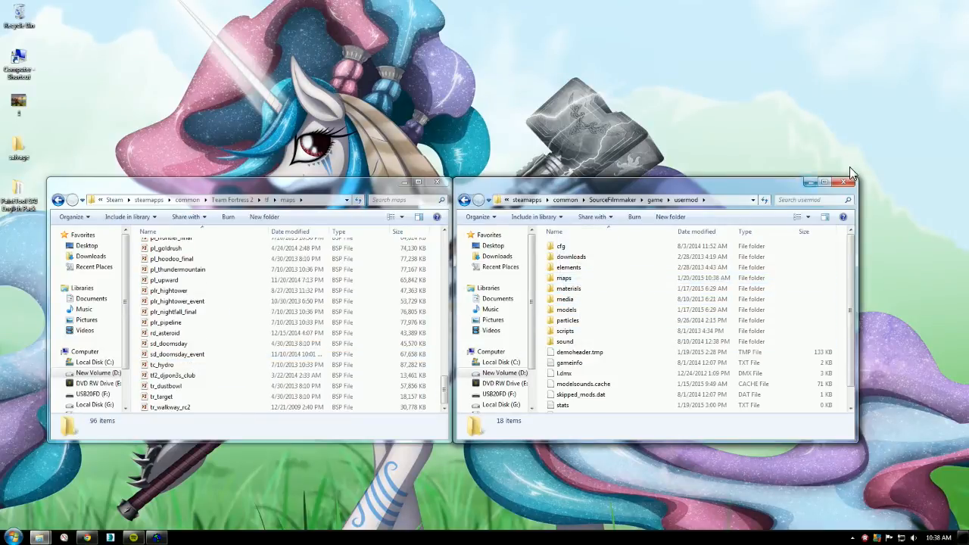
pyautogui.click(449, 183)
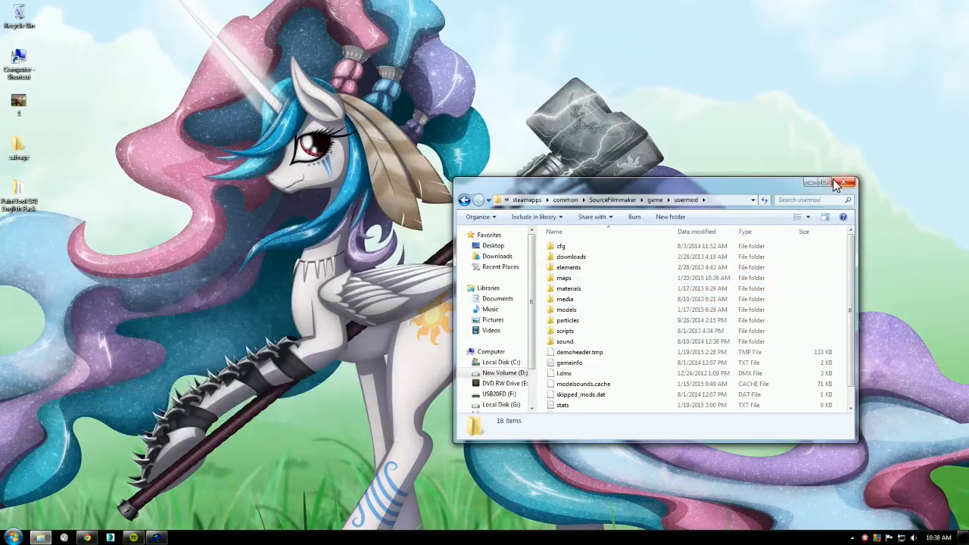
pyautogui.click(841, 183)
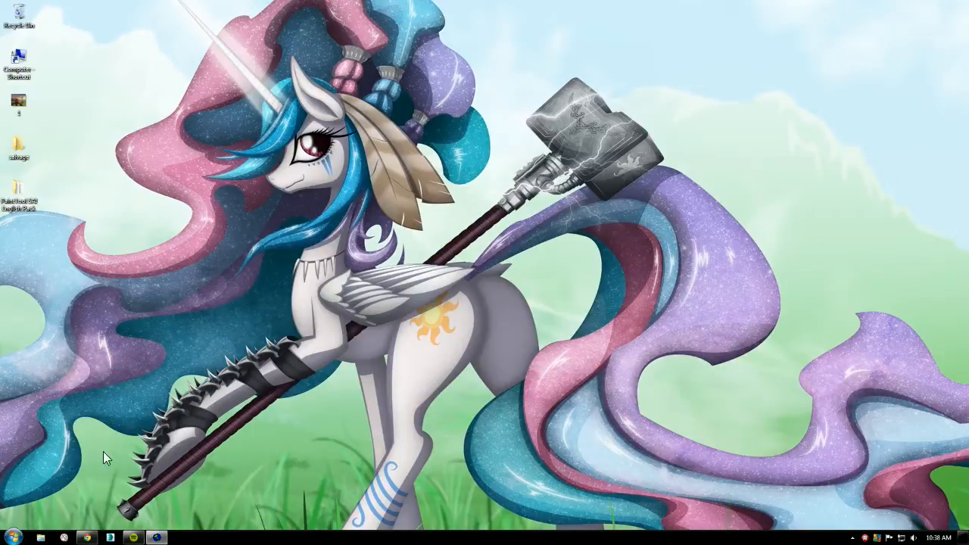
# Launch Source Filmmaker and turn off lighting in the primary viewport of session w1.
pyautogui.click(14, 537)
pyautogui.click(81, 234)
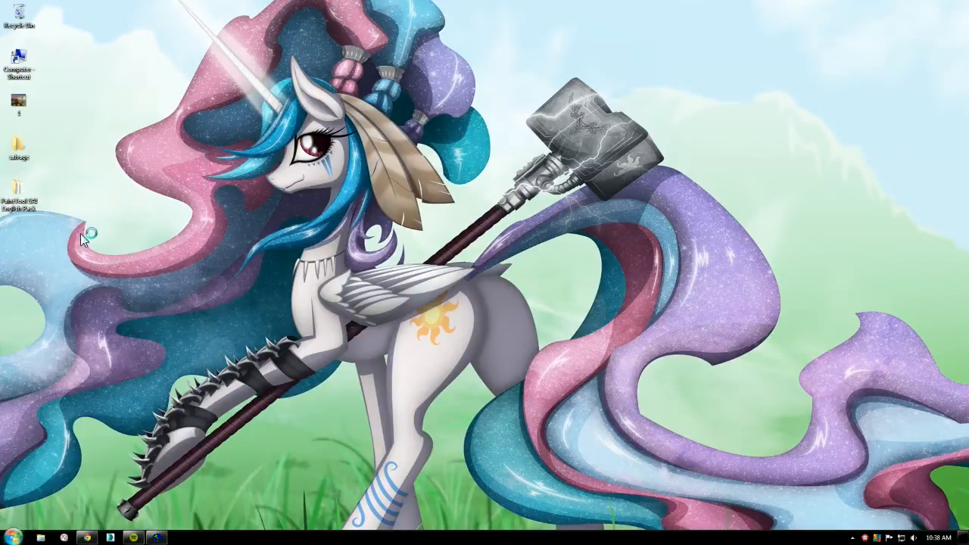
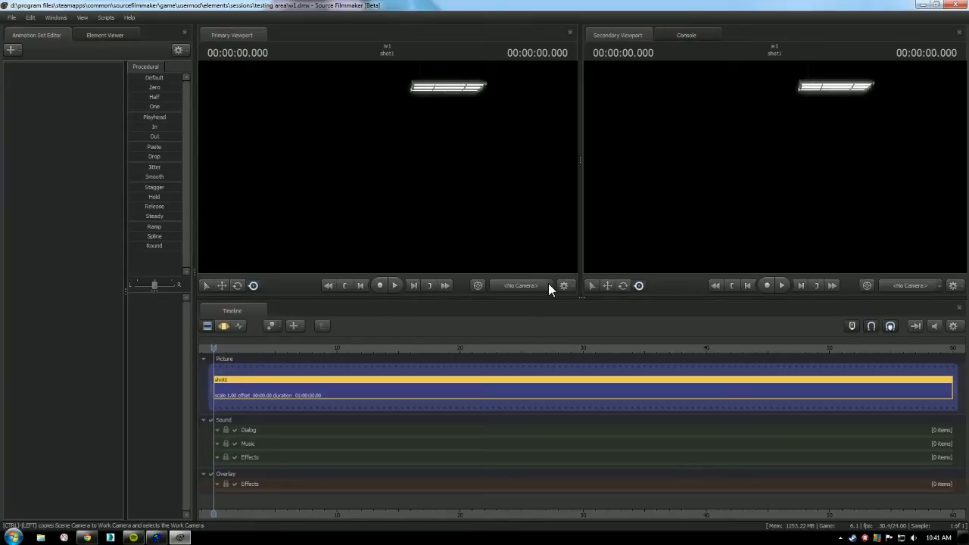
pyautogui.rightClick(422, 172)
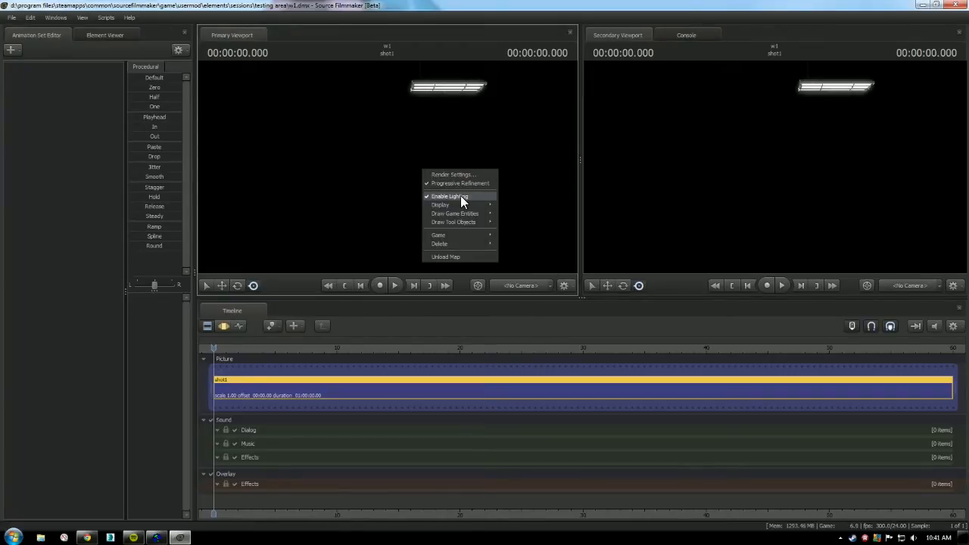
pyautogui.click(460, 196)
# Create a new scene camera for shot1 and fly it out of the cave to the open water.
pyautogui.click(547, 286)
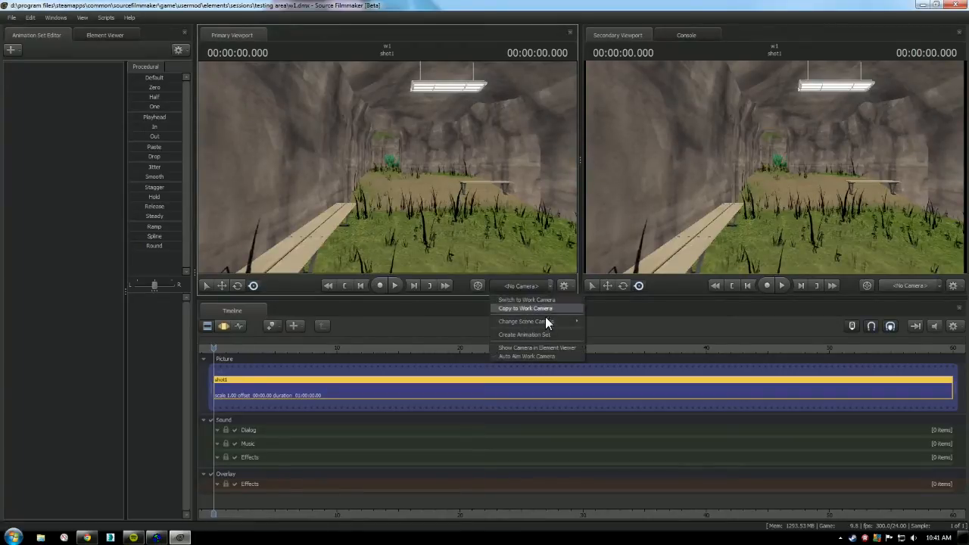
pyautogui.moveTo(556, 321)
pyautogui.click(614, 323)
pyautogui.moveTo(469, 221); pyautogui.dragTo(363, 150)
pyautogui.press('w')
pyautogui.press('w')
pyautogui.press('w')
pyautogui.press('w')
pyautogui.press('w')
pyautogui.press('s')
pyautogui.press('w')
pyautogui.press('s')
# Turn viewport lighting back on and aim the scene camera at the island and bridge across the bay.
pyautogui.rightClick(386, 165)
pyautogui.click(411, 189)
pyautogui.press('w')
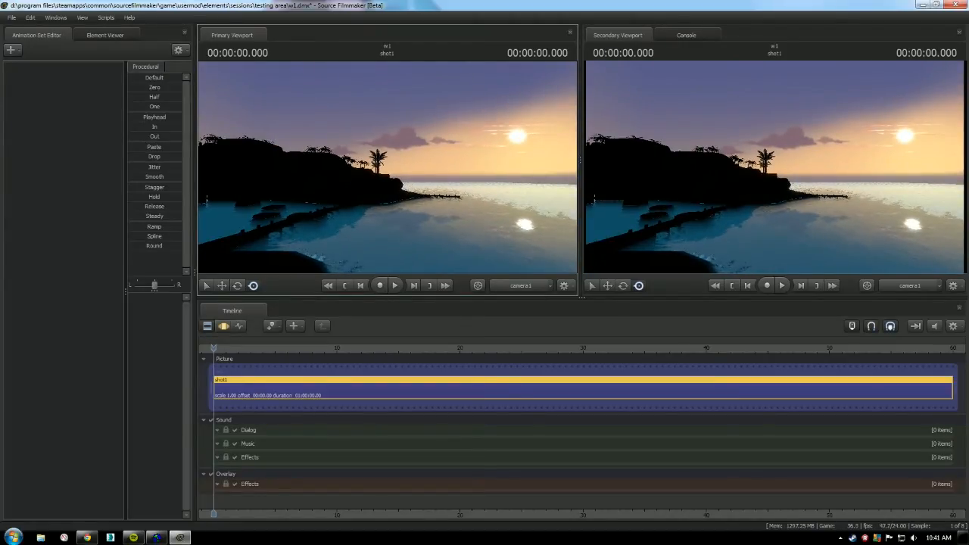
pyautogui.moveTo(388, 167); pyautogui.dragTo(382, 133)
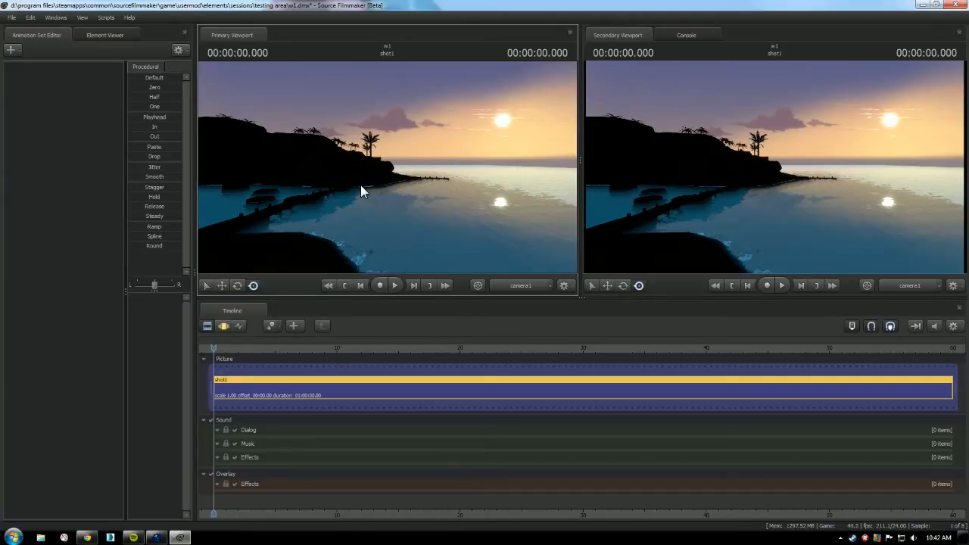
pyautogui.moveTo(361, 185); pyautogui.dragTo(311, 187)
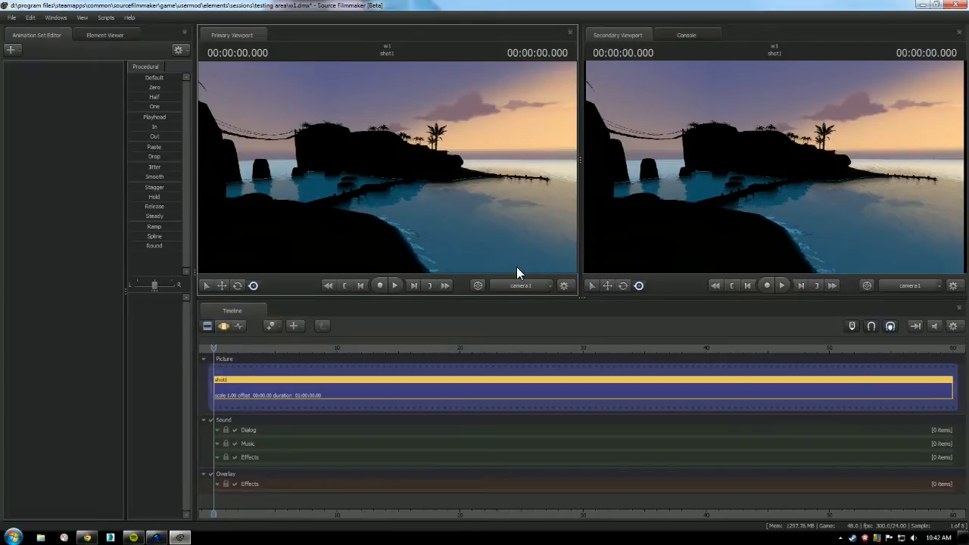
# Create an animation set for a new light, view the scene through it in the primary viewport, and switch to the Motion Editor.
pyautogui.rightClick(82, 118)
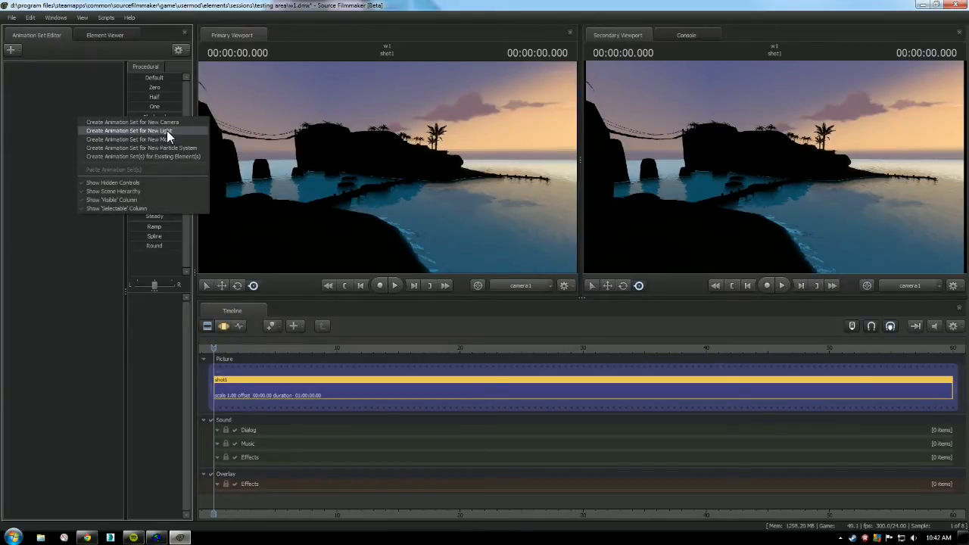
pyautogui.click(167, 130)
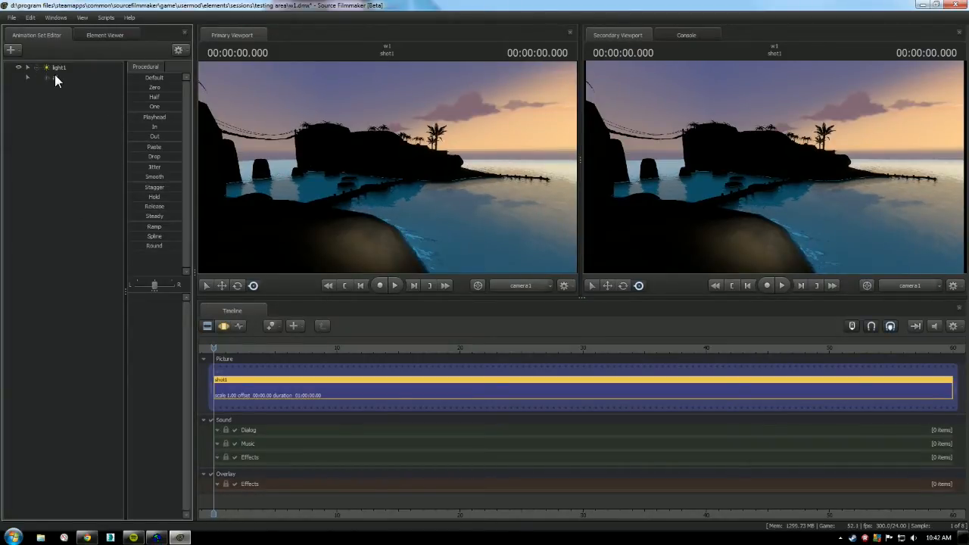
pyautogui.click(49, 66)
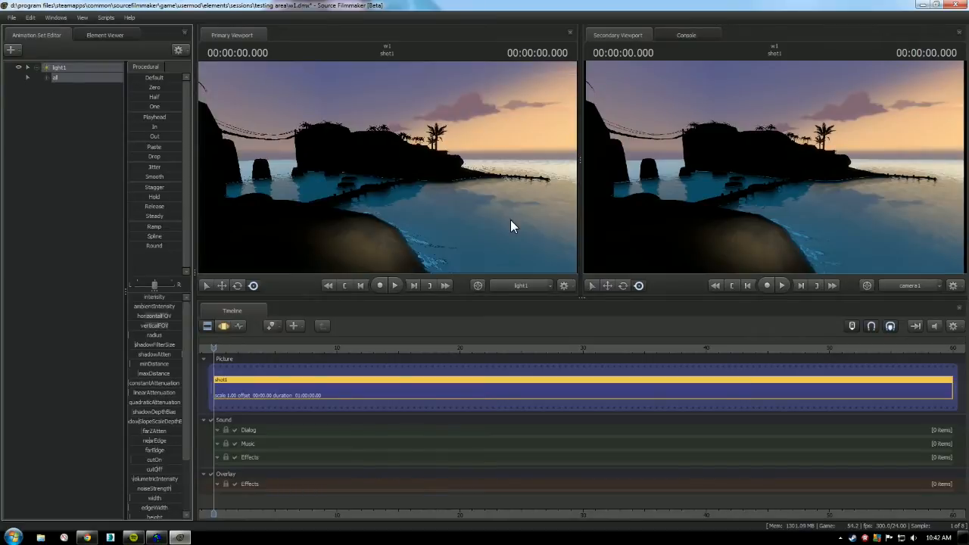
pyautogui.click(484, 274)
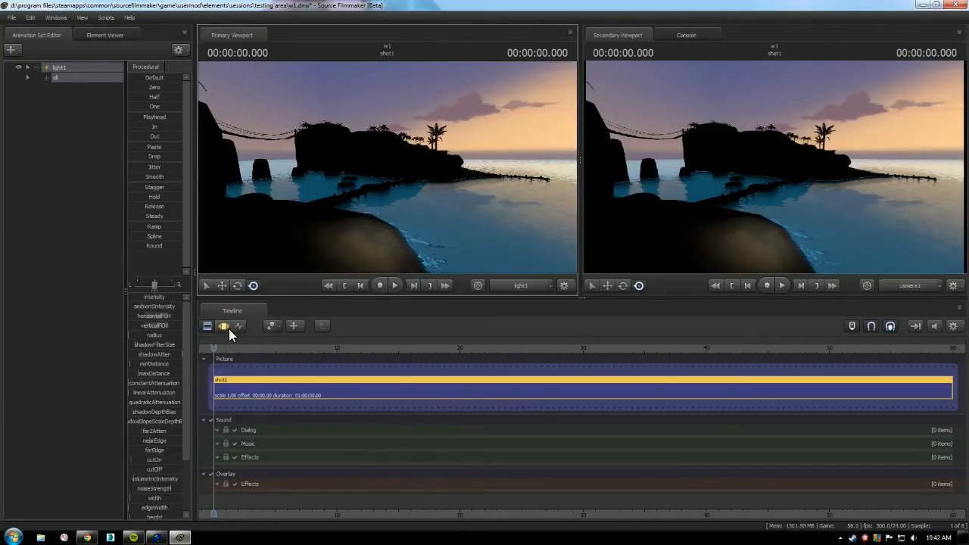
pyautogui.click(223, 325)
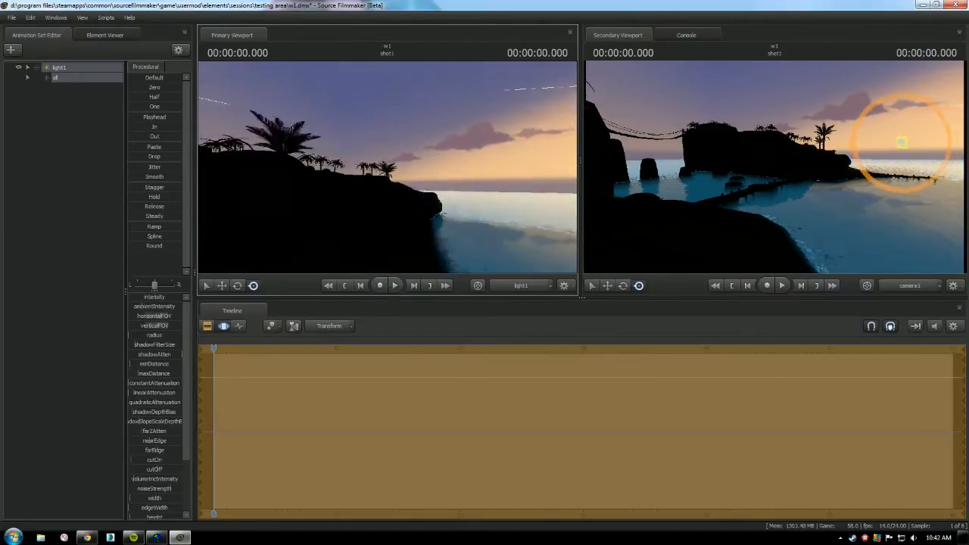
# Fly light1 above the island and aim it down at the house with the pale roof.
pyautogui.moveTo(388, 166); pyautogui.dragTo(311, 178)
pyautogui.press('s')
pyautogui.press('w')
pyautogui.press('w')
pyautogui.press('s')
pyautogui.press('w')
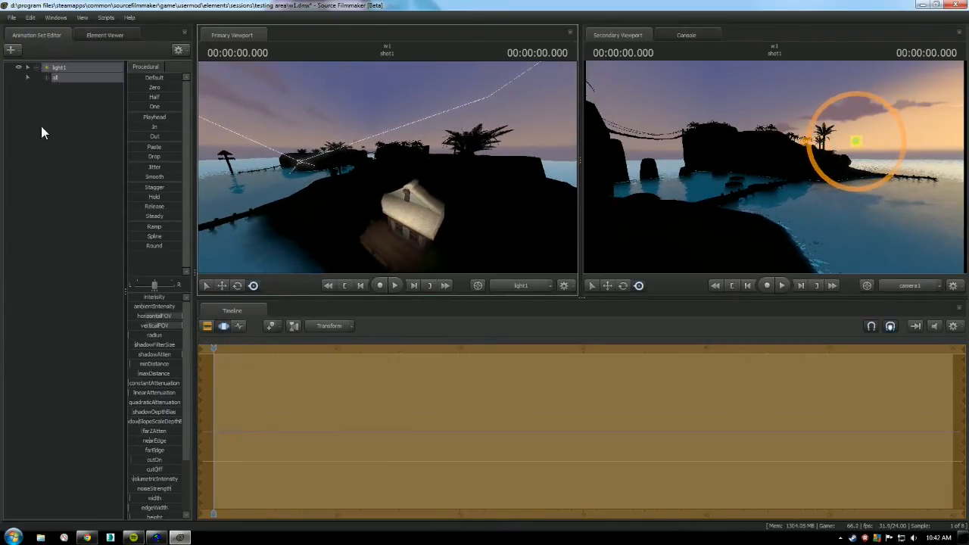
# Raise light1's intensity, radius, maxDistance and farZAtten, and re-aim it over the house and beach.
pyautogui.rightClick(74, 67)
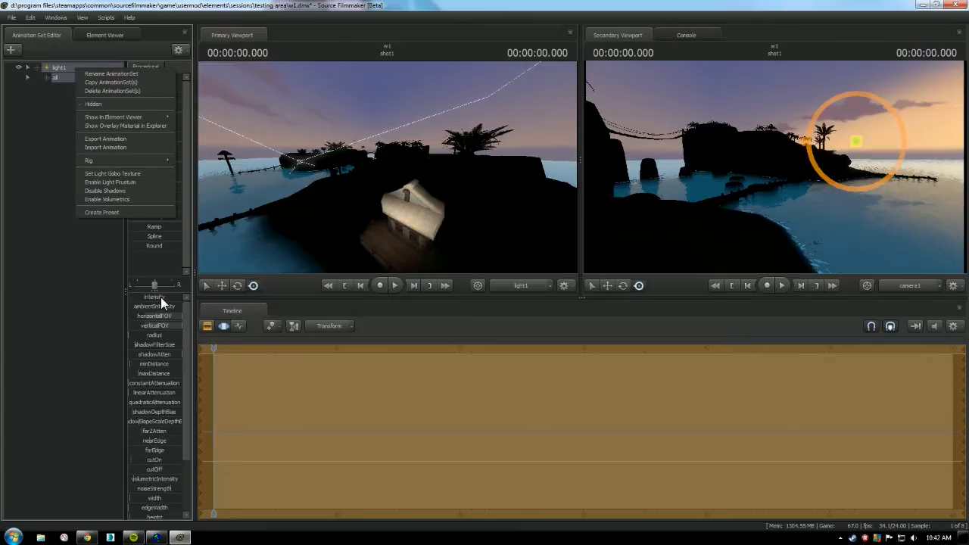
pyautogui.moveTo(160, 297); pyautogui.dragTo(178, 297)
pyautogui.moveTo(138, 373); pyautogui.dragTo(183, 371)
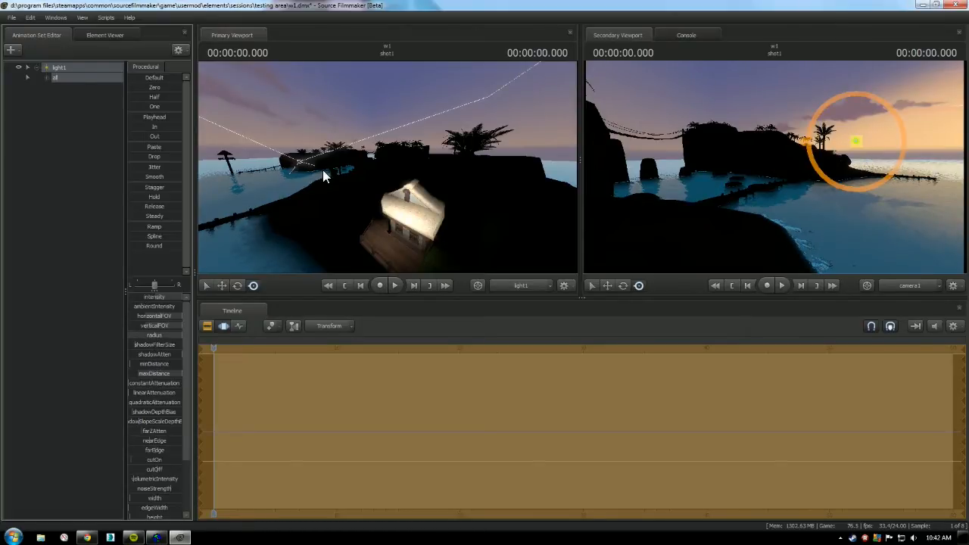
pyautogui.moveTo(324, 170); pyautogui.dragTo(372, 165)
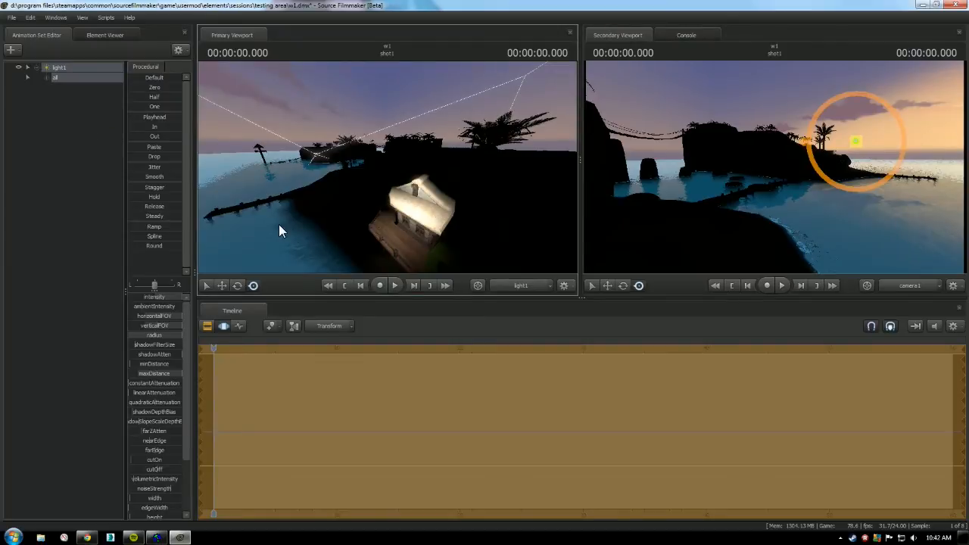
pyautogui.moveTo(153, 431); pyautogui.dragTo(183, 432)
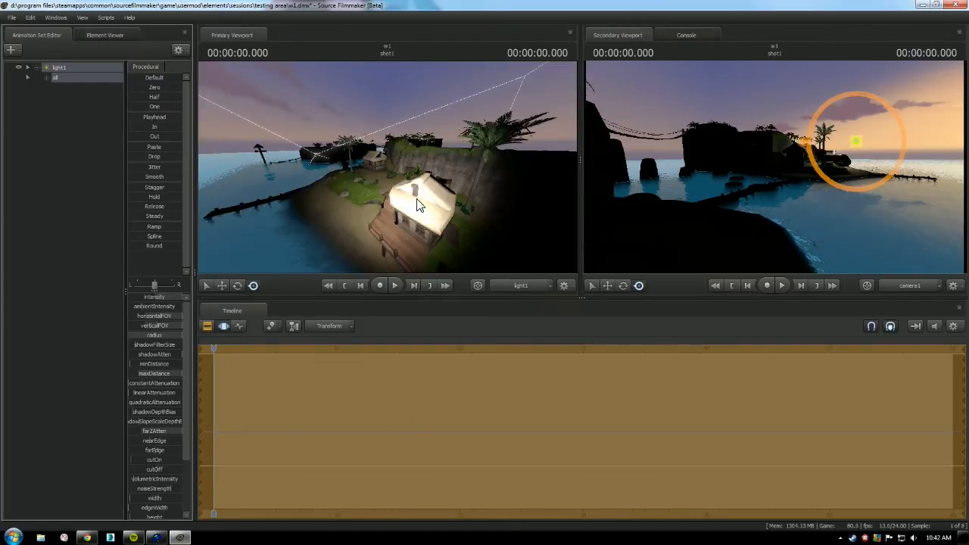
pyautogui.moveTo(419, 203); pyautogui.dragTo(299, 153)
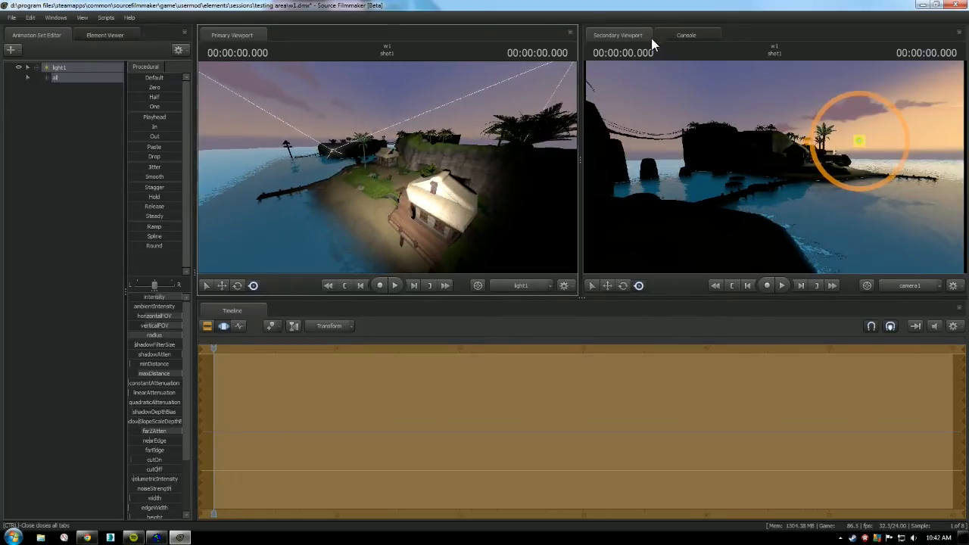
# Bring up the console and enter the sv_skyname command with the sky_well_01 value, leaving it unsubmitted.
pyautogui.click(674, 34)
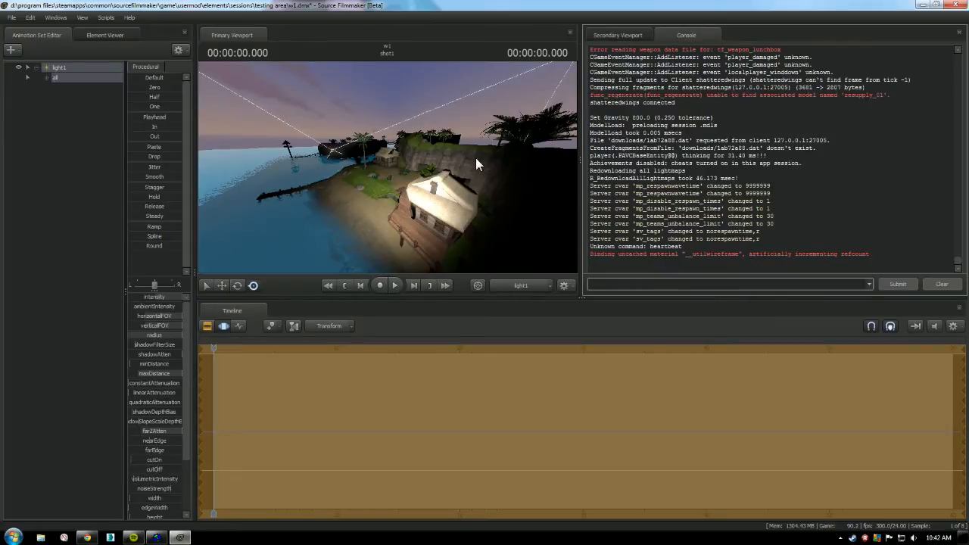
pyautogui.moveTo(511, 265); pyautogui.dragTo(510, 265)
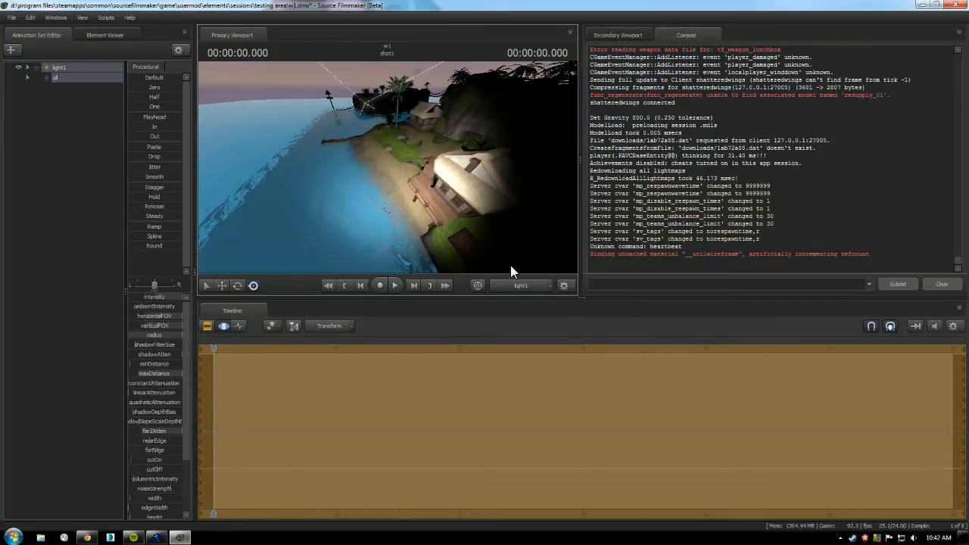
pyautogui.click(603, 286)
pyautogui.write('sky')
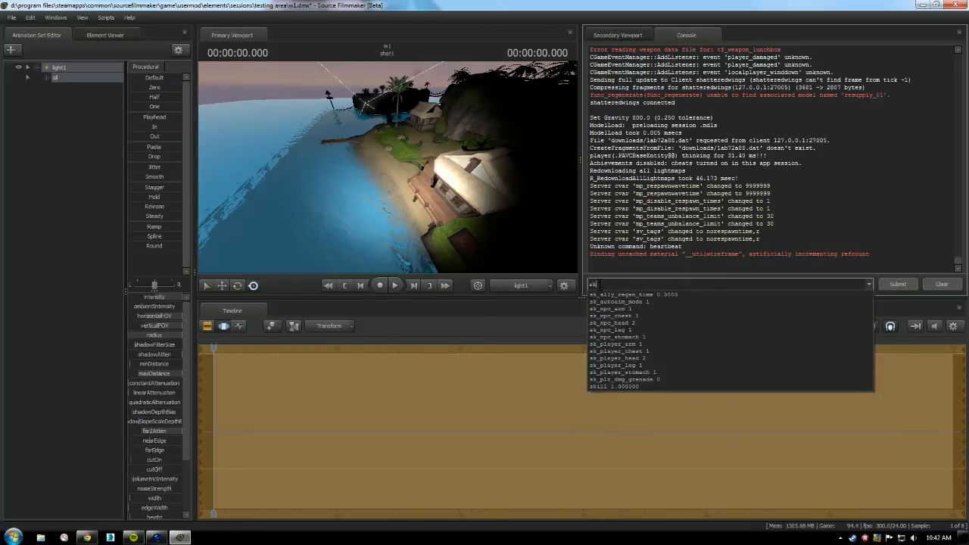
pyautogui.press('BackSpace')
pyautogui.press('BackSpace')
pyautogui.press('BackSpace')
pyautogui.write('sv')
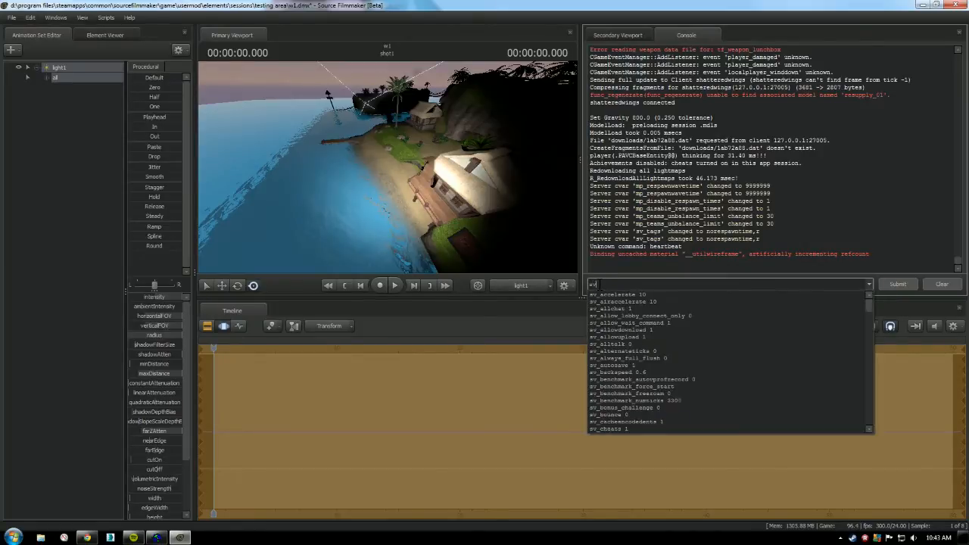
pyautogui.write('_sk')
pyautogui.click(650, 296)
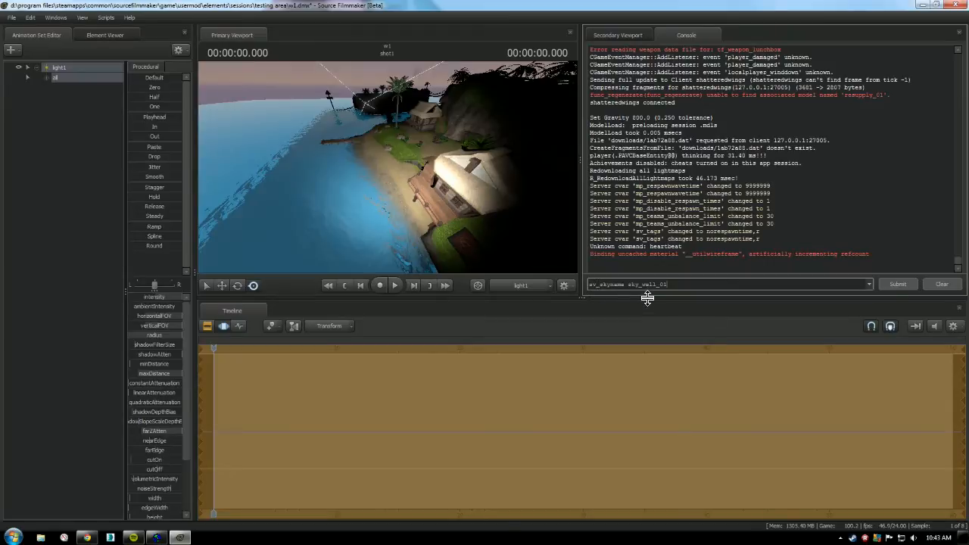
pyautogui.doubleClick(628, 284)
pyautogui.click(87, 538)
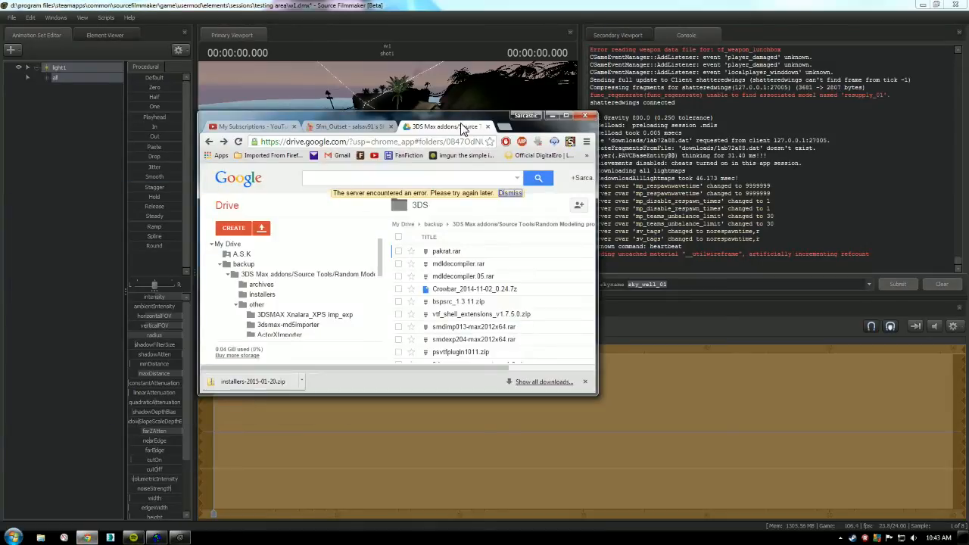
pyautogui.doubleClick(487, 124)
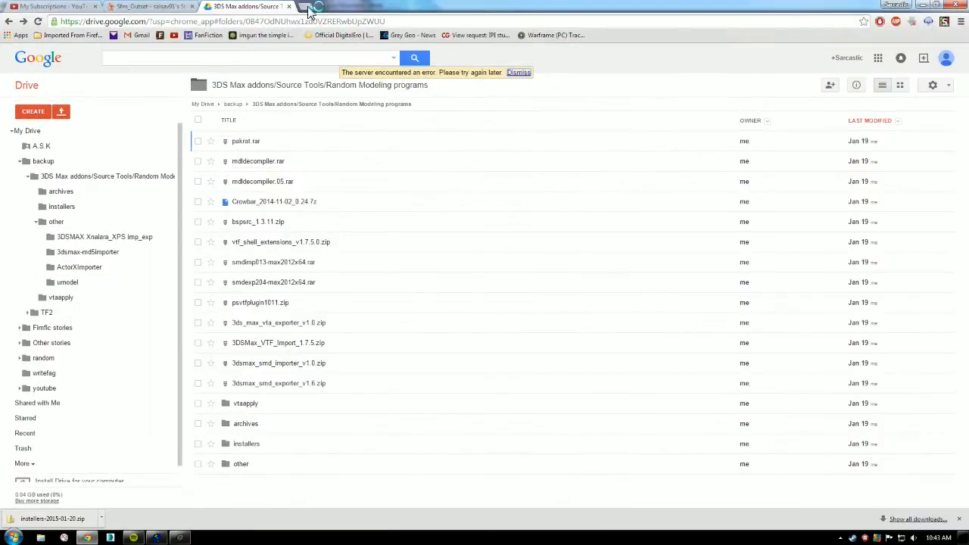
pyautogui.click(312, 8)
pyautogui.click(385, 6)
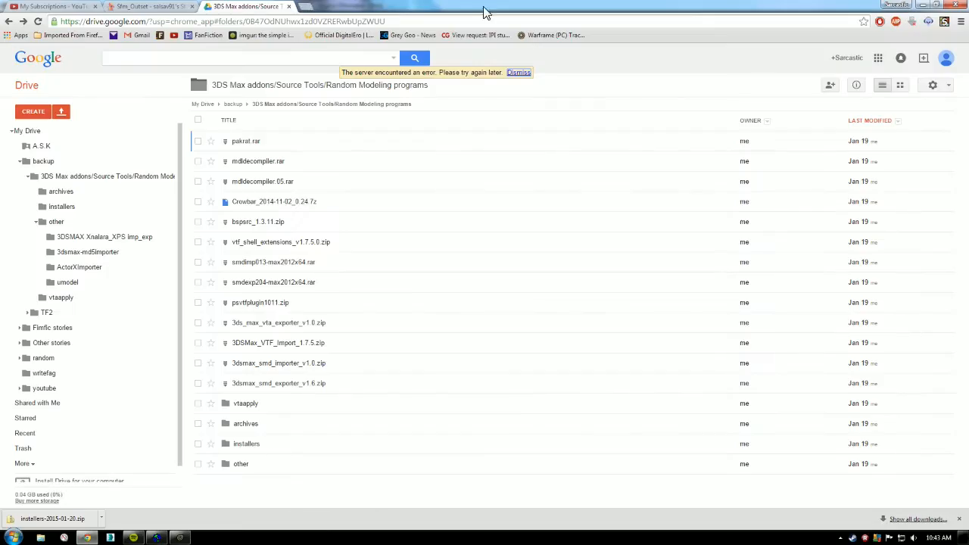
pyautogui.click(923, 6)
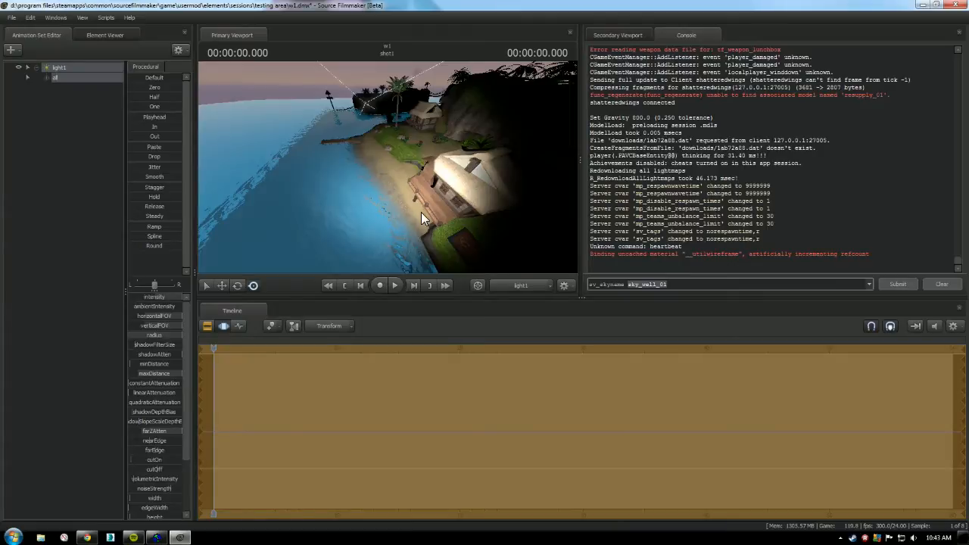
# Fly light1 lower and aim it at the shallow water along the beach.
pyautogui.moveTo(421, 212); pyautogui.dragTo(484, 209)
pyautogui.moveTo(390, 168); pyautogui.dragTo(354, 166)
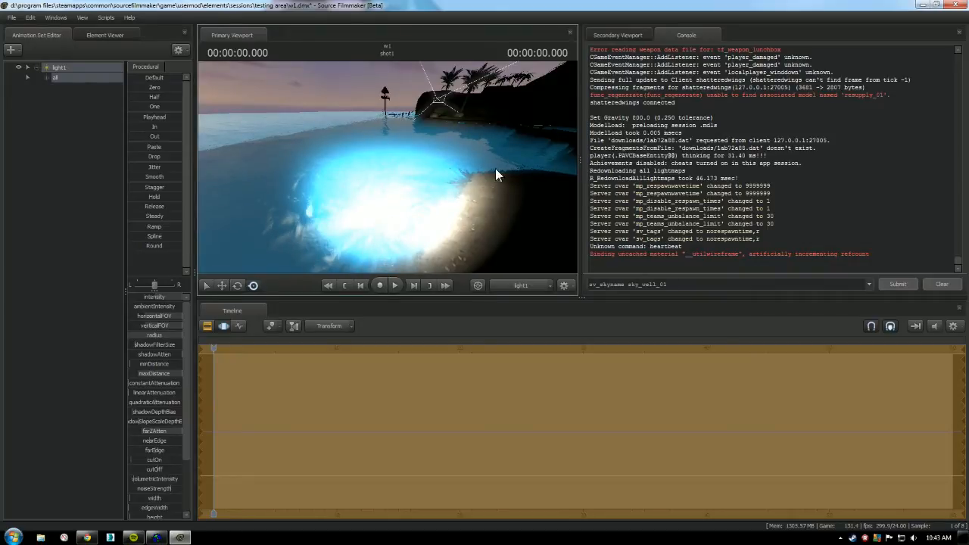
# Unload the current map and load sfm_outset.bsp in its place.
pyautogui.rightClick(432, 179)
pyautogui.click(474, 255)
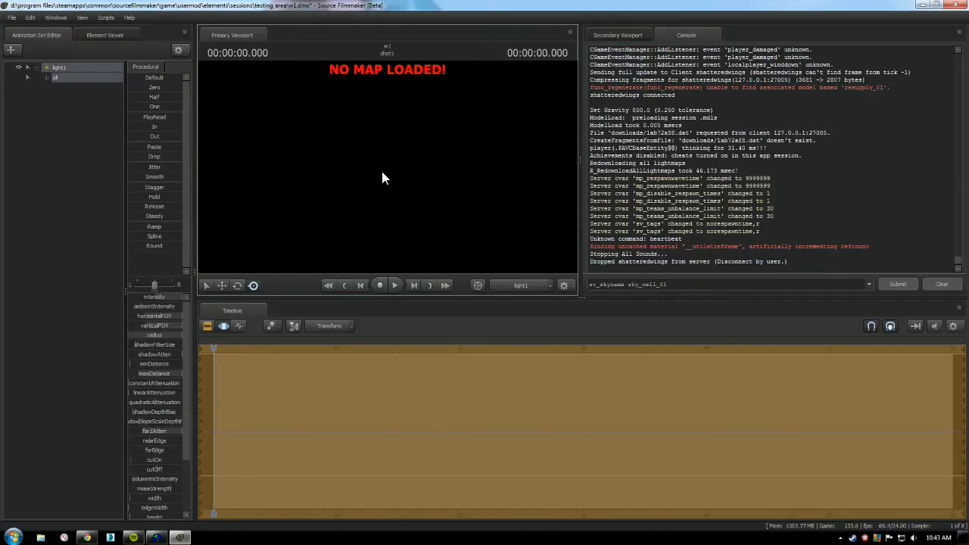
pyautogui.rightClick(381, 168)
pyautogui.click(429, 265)
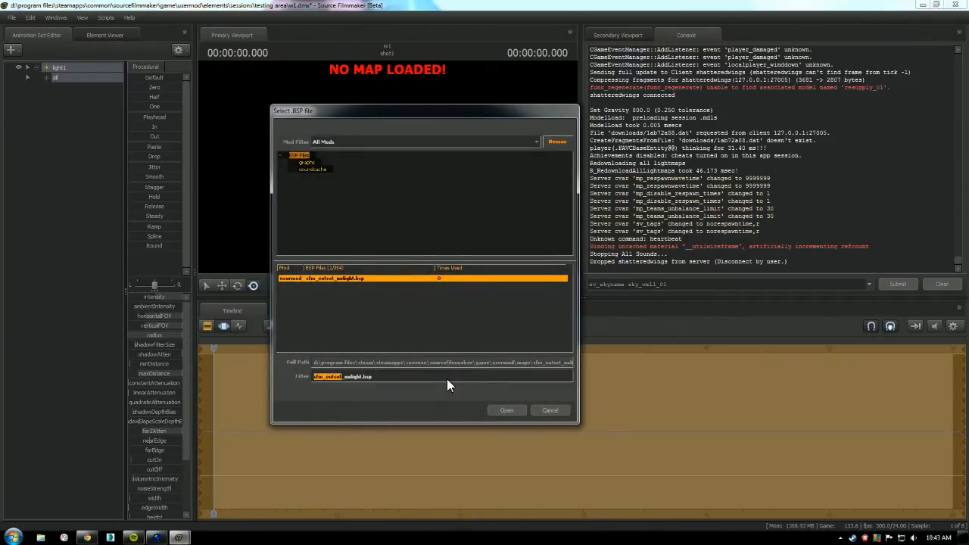
pyautogui.moveTo(337, 377); pyautogui.dragTo(372, 378)
pyautogui.press('BackSpace')
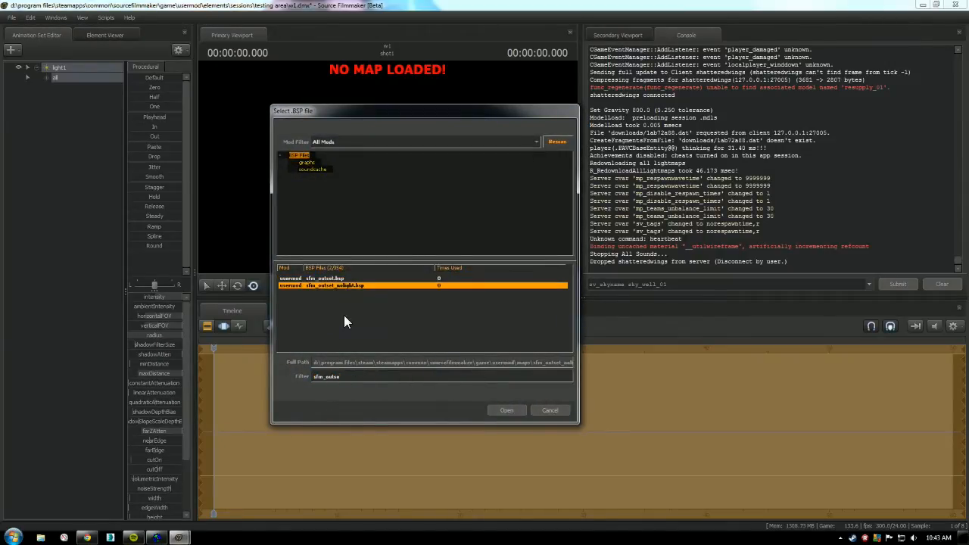
pyautogui.click(333, 279)
pyautogui.click(506, 409)
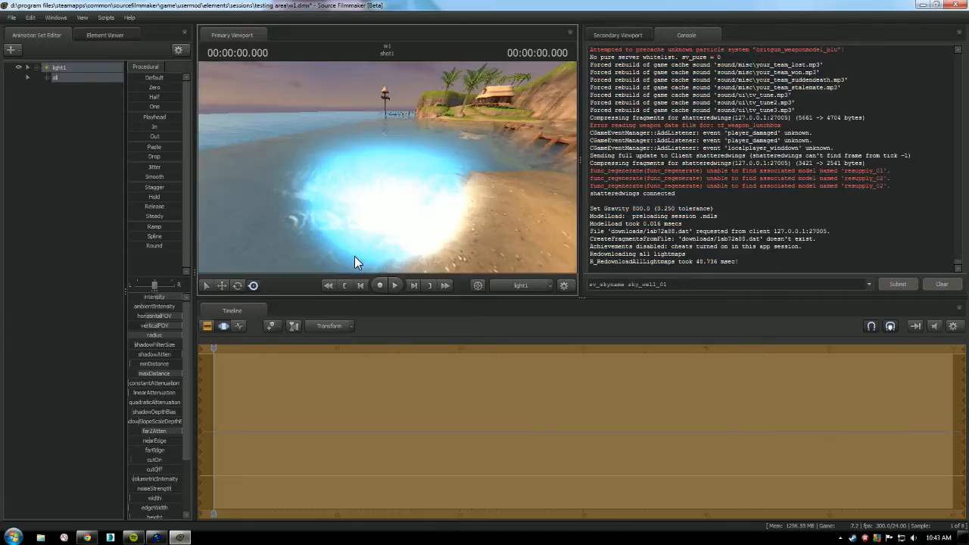
# Try deleting the light1 animation set, and bring back the secondary viewport.
pyautogui.rightClick(62, 70)
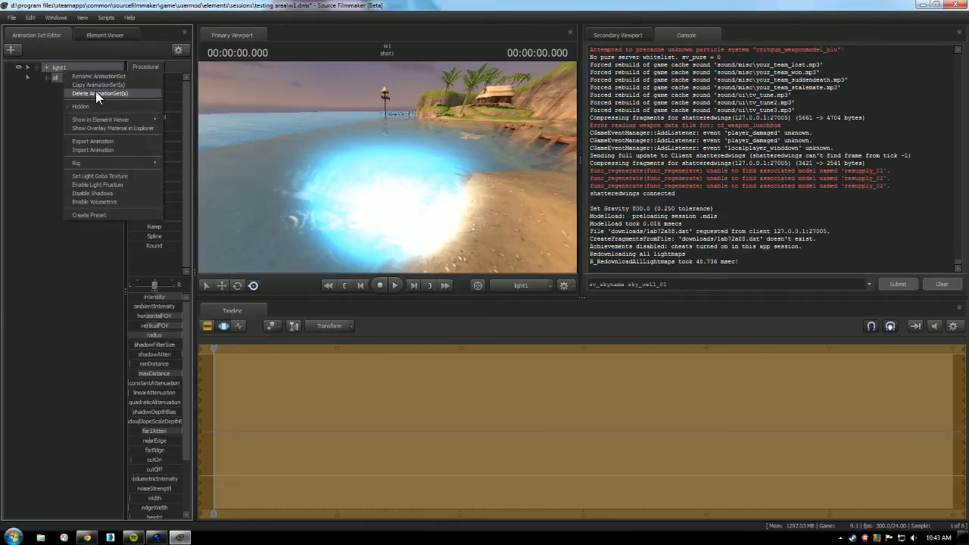
pyautogui.click(96, 91)
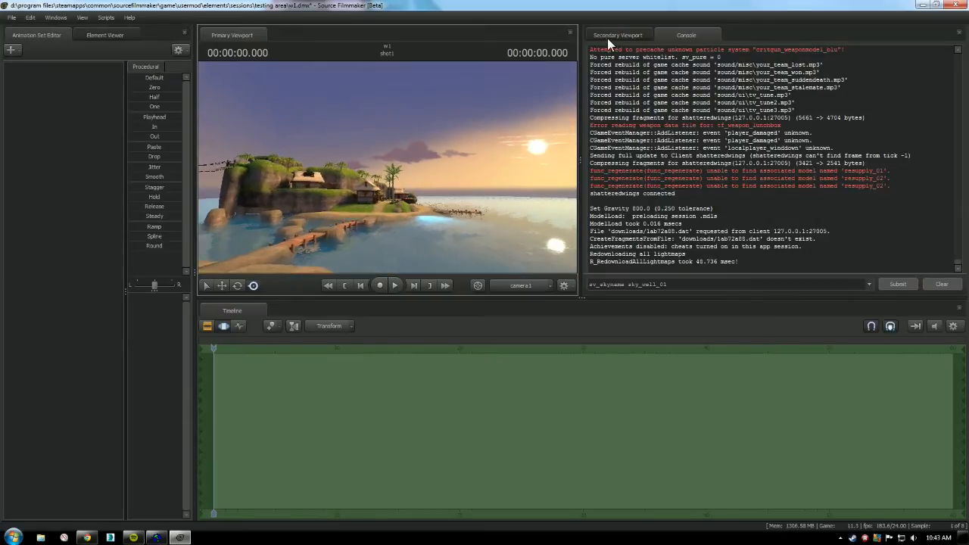
pyautogui.click(613, 36)
pyautogui.press('w')
pyautogui.moveTo(387, 167); pyautogui.dragTo(463, 168)
pyautogui.press('w')
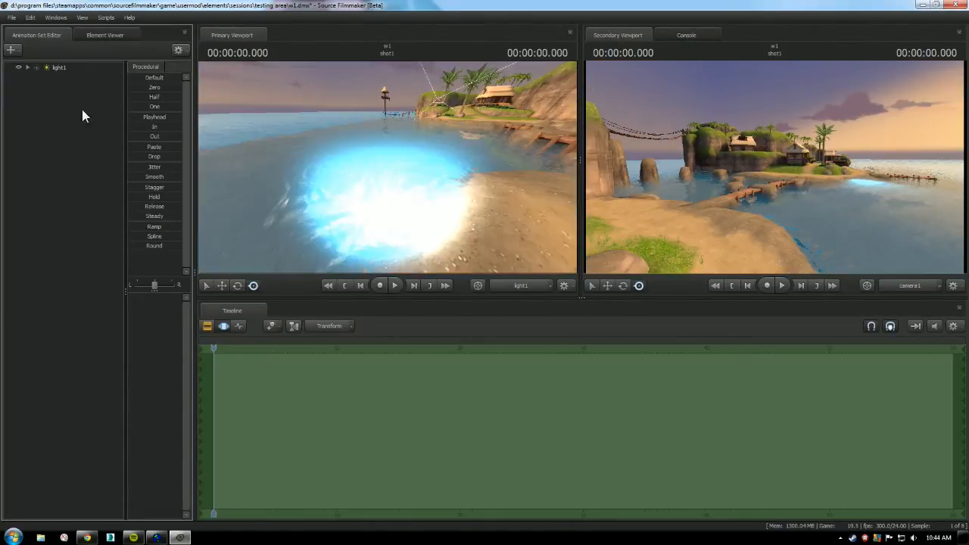
# View the scene through light1, aim it at the house and grassy slope, and hide the light.
pyautogui.moveTo(68, 68); pyautogui.dragTo(463, 143)
pyautogui.press('w')
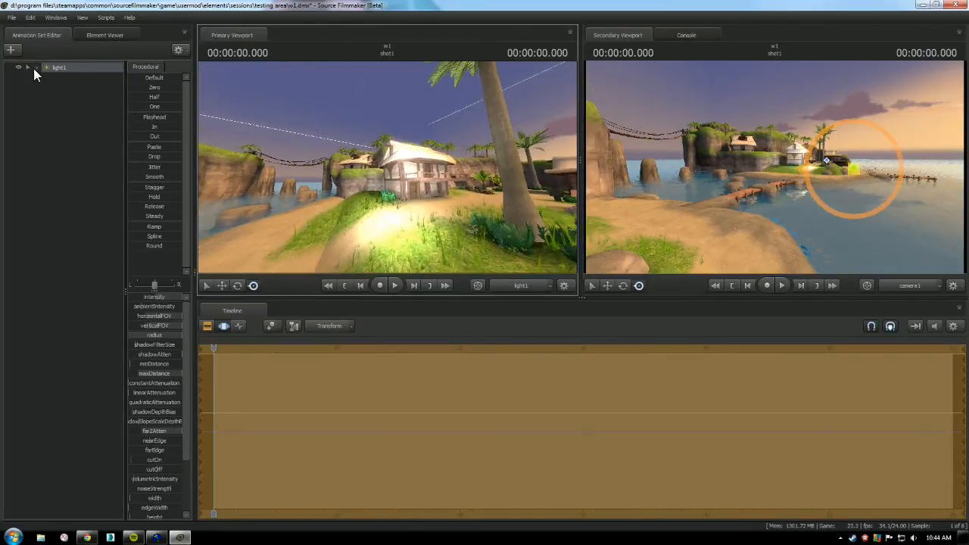
pyautogui.click(19, 66)
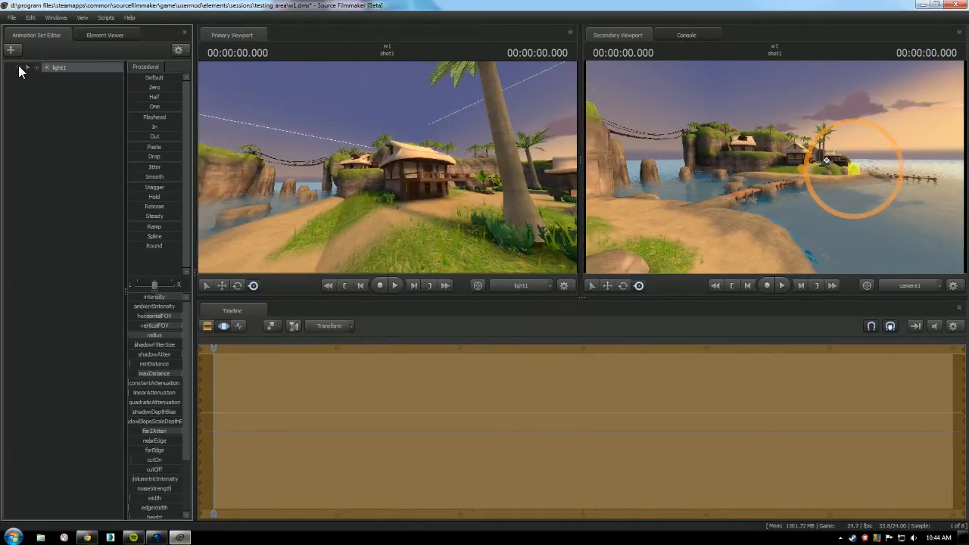
# Delete the light1 animation set and aim the scene camera along the sandy path beside the cliff.
pyautogui.rightClick(64, 68)
pyautogui.click(98, 101)
pyautogui.moveTo(374, 185); pyautogui.dragTo(333, 203)
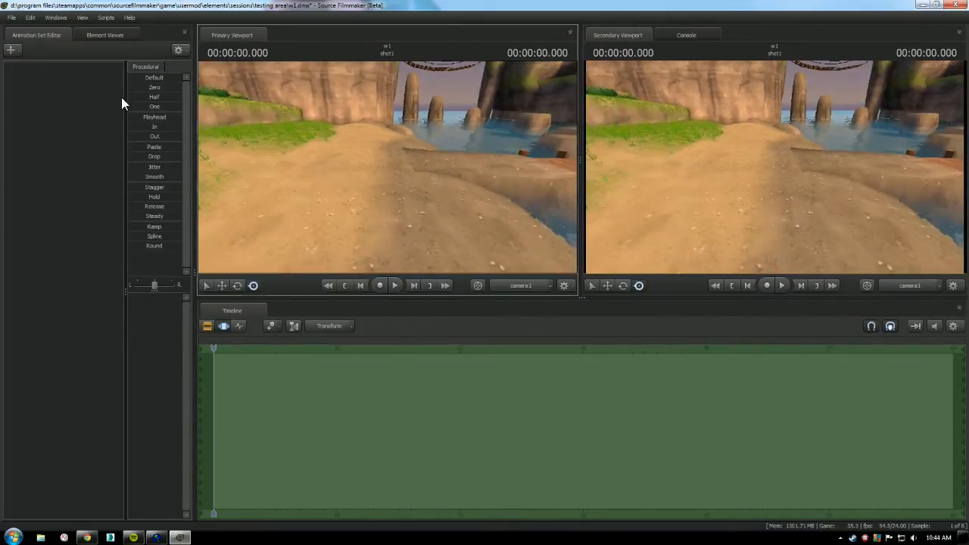
# Create an animation set for the vn_pinkiepie.mdl model, filtering the model list by "pinki".
pyautogui.rightClick(92, 98)
pyautogui.click(172, 118)
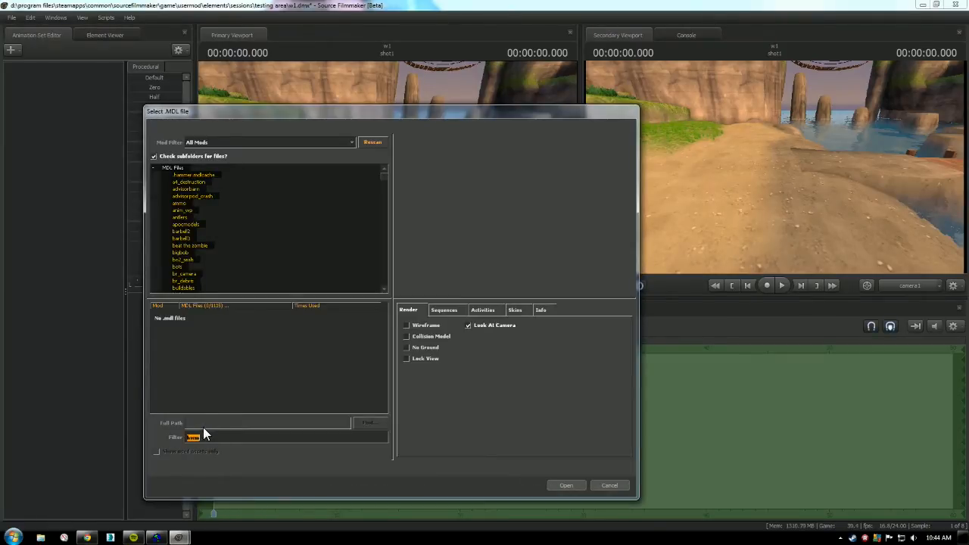
pyautogui.write('pi')
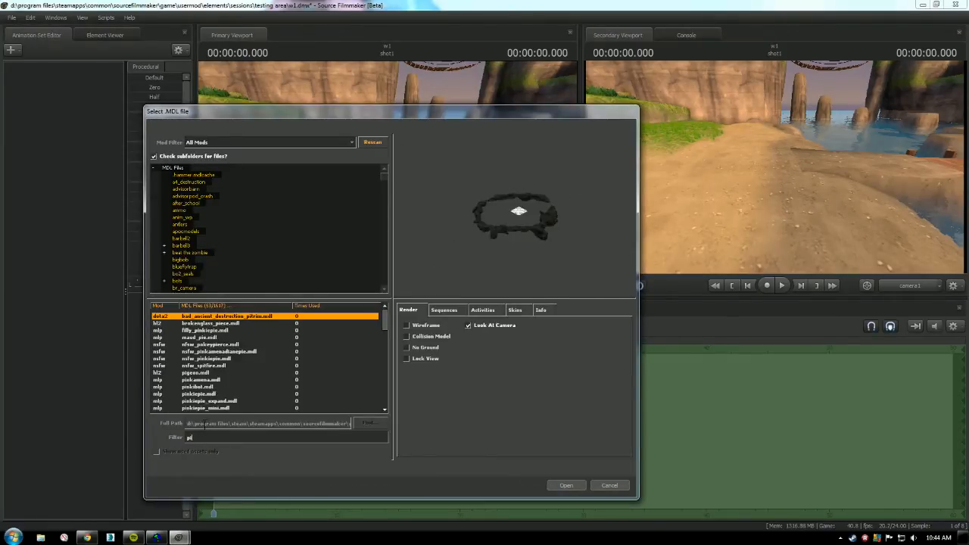
pyautogui.write('nki')
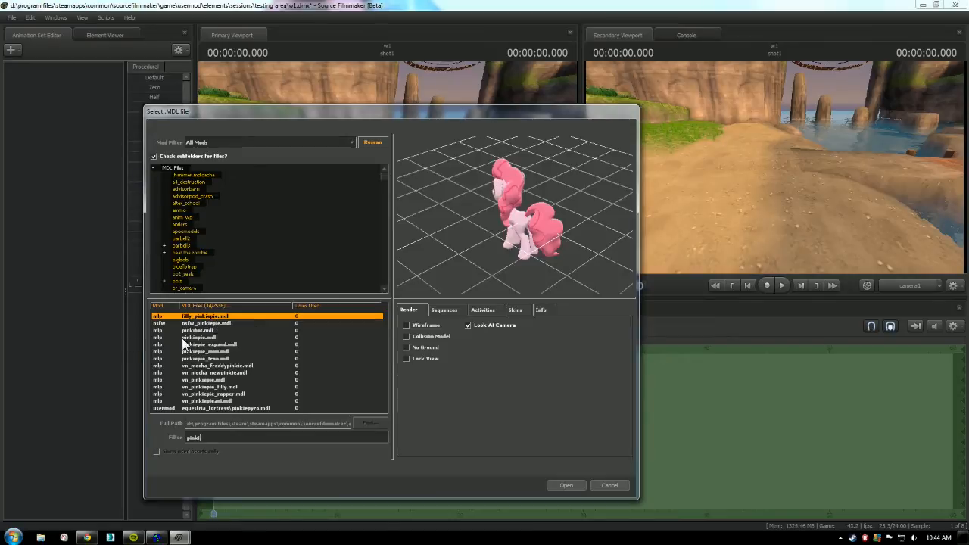
pyautogui.click(210, 379)
pyautogui.click(566, 486)
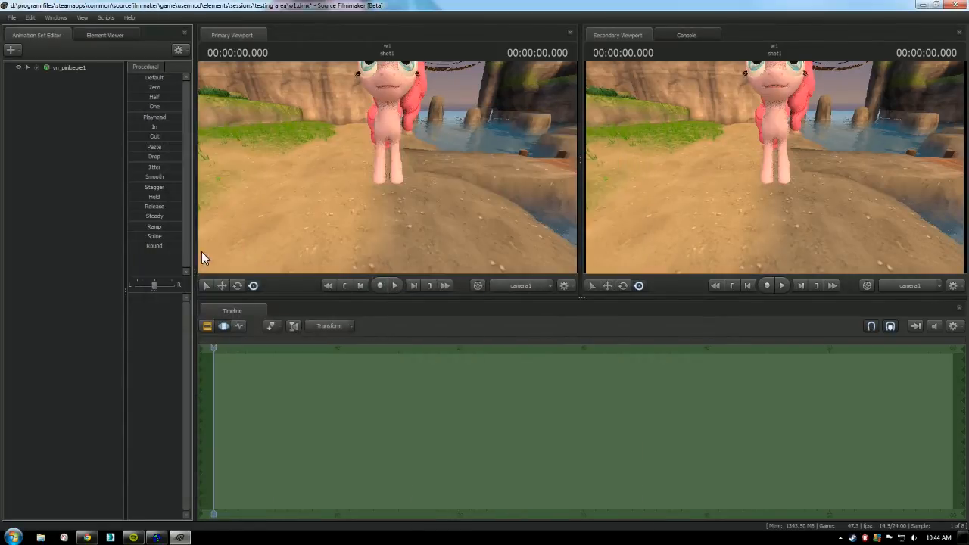
# Select the pony model and move it from the sandy path into the shallow water near the dock.
pyautogui.click(79, 69)
pyautogui.moveTo(385, 172); pyautogui.dragTo(428, 191)
pyautogui.press('w')
pyautogui.press('s')
pyautogui.press('d')
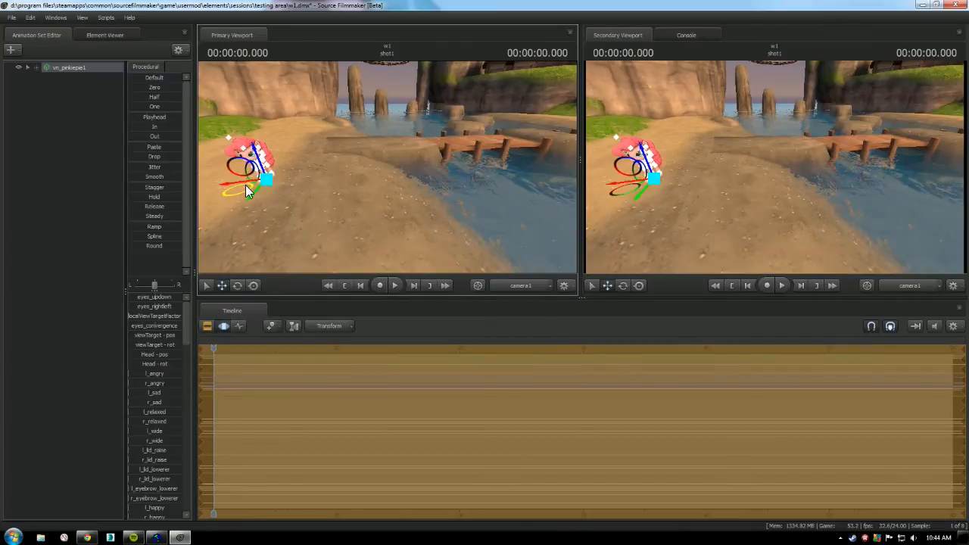
pyautogui.moveTo(398, 205); pyautogui.dragTo(556, 203)
pyautogui.press('w')
pyautogui.press('w')
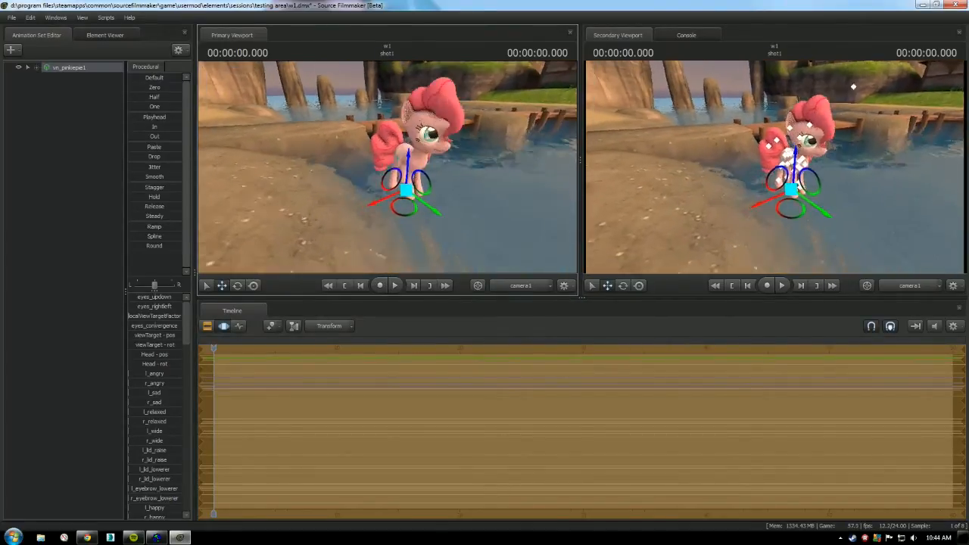
# Move the pony model out of the water onto the wooden dock.
pyautogui.press('a')
pyautogui.press('a')
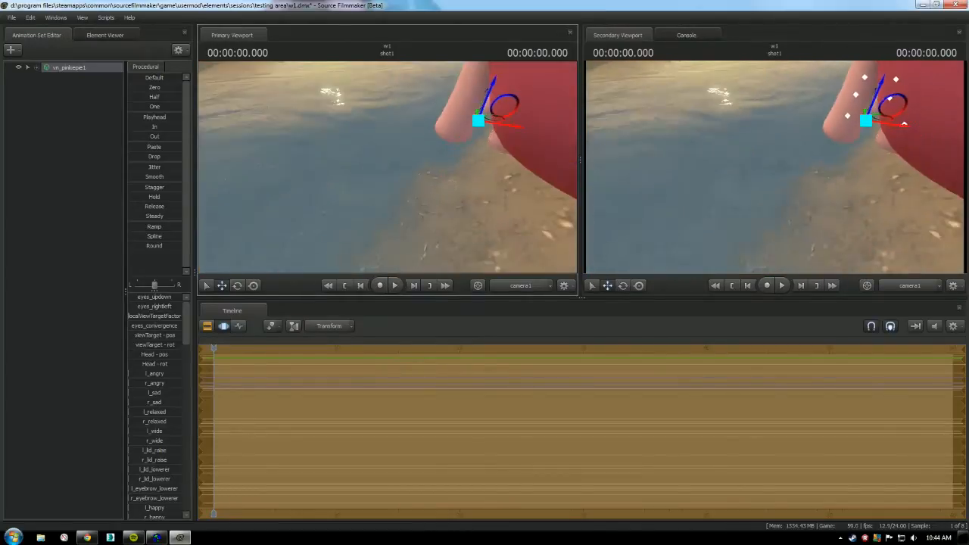
pyautogui.press('s')
pyautogui.press('s')
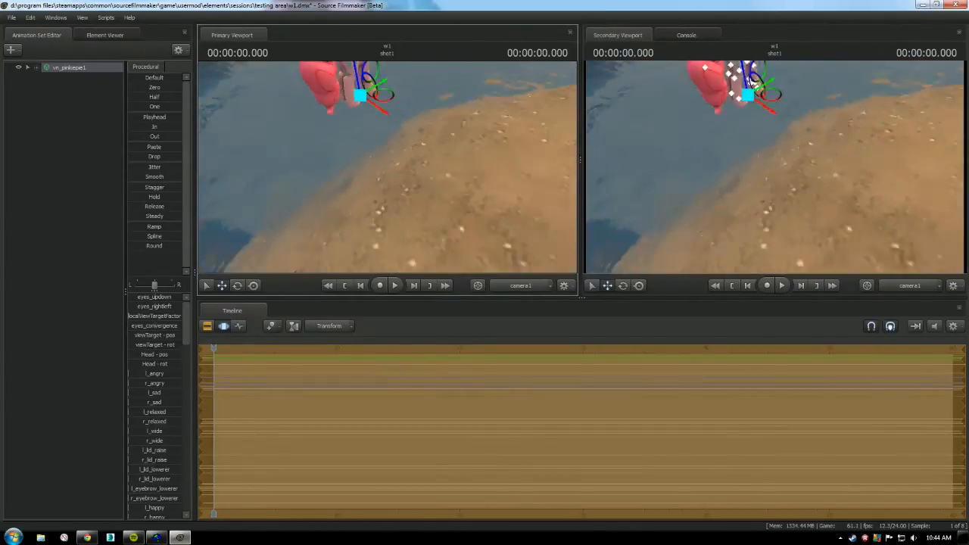
pyautogui.press('w')
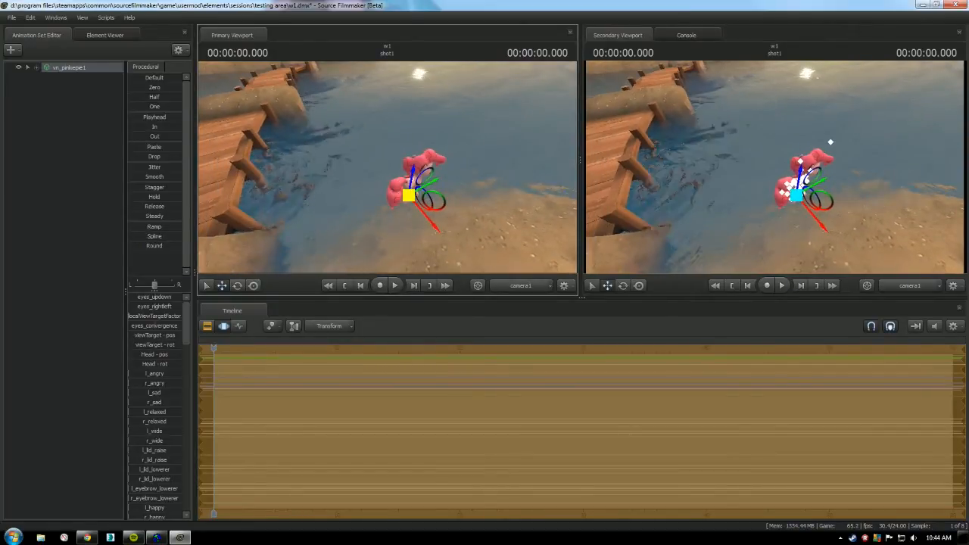
pyautogui.moveTo(409, 195); pyautogui.dragTo(247, 152)
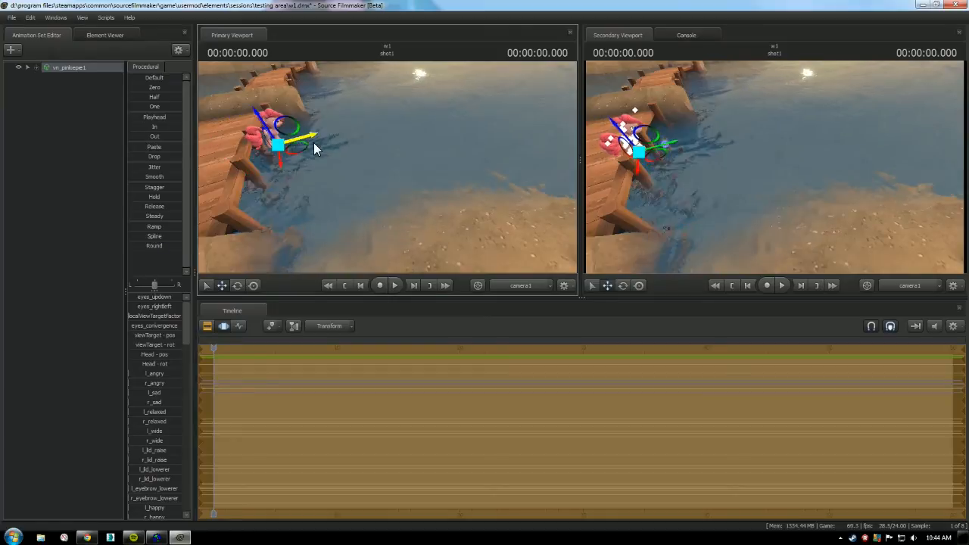
pyautogui.moveTo(313, 142); pyautogui.dragTo(440, 137)
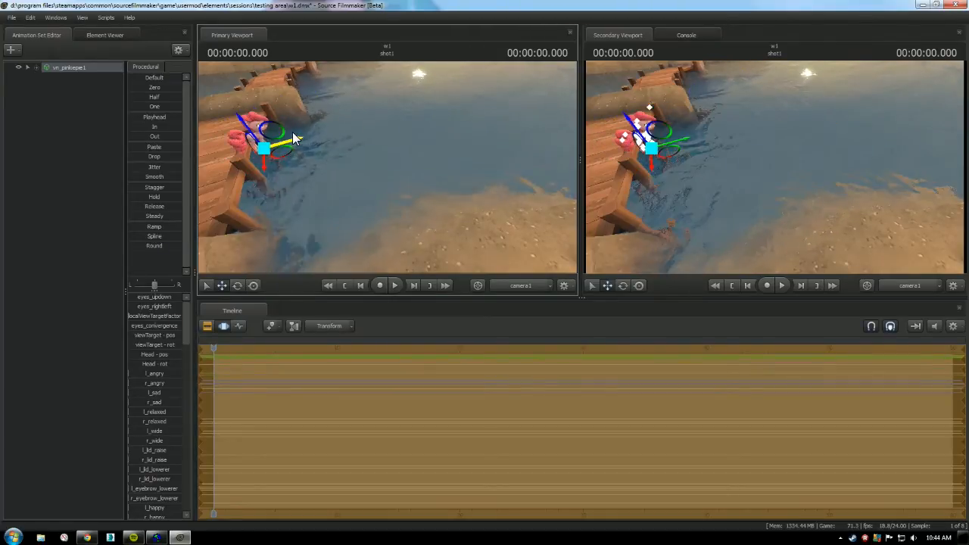
pyautogui.moveTo(269, 134); pyautogui.dragTo(262, 133)
pyautogui.moveTo(383, 166); pyautogui.dragTo(318, 166, button='right')
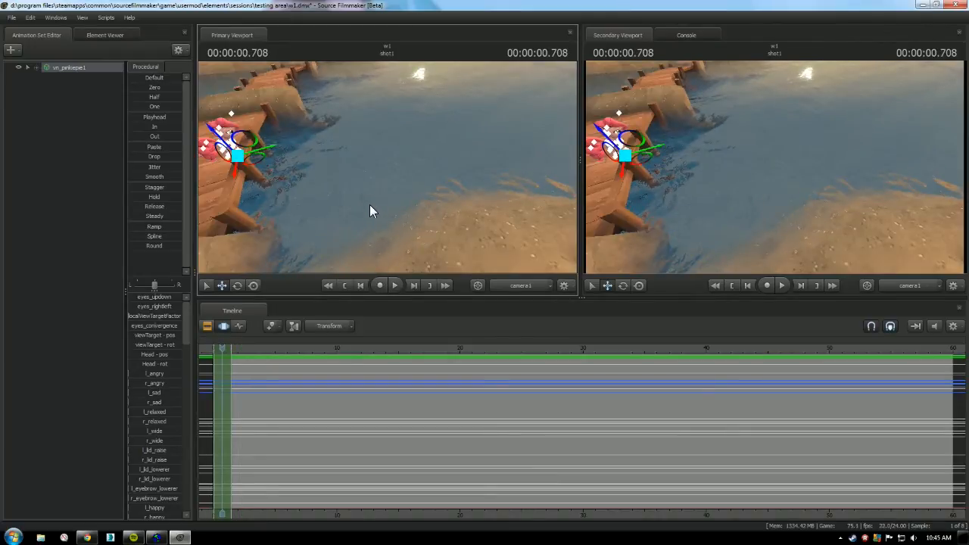
# Fly the scene camera down to a close side view of the pony on the dock.
pyautogui.moveTo(370, 205); pyautogui.dragTo(356, 224)
pyautogui.press('w')
pyautogui.moveTo(322, 104); pyautogui.dragTo(288, 110)
pyautogui.press('s')
pyautogui.moveTo(303, 152); pyautogui.dragTo(249, 174)
pyautogui.press('w')
pyautogui.press('w')
pyautogui.press('w')
pyautogui.press('s')
pyautogui.press('w')
pyautogui.press('w')
pyautogui.press('w')
pyautogui.press('w')
pyautogui.press('d')
pyautogui.press('s')
pyautogui.press('w')
pyautogui.press('a')
pyautogui.moveTo(250, 99); pyautogui.dragTo(281, 98)
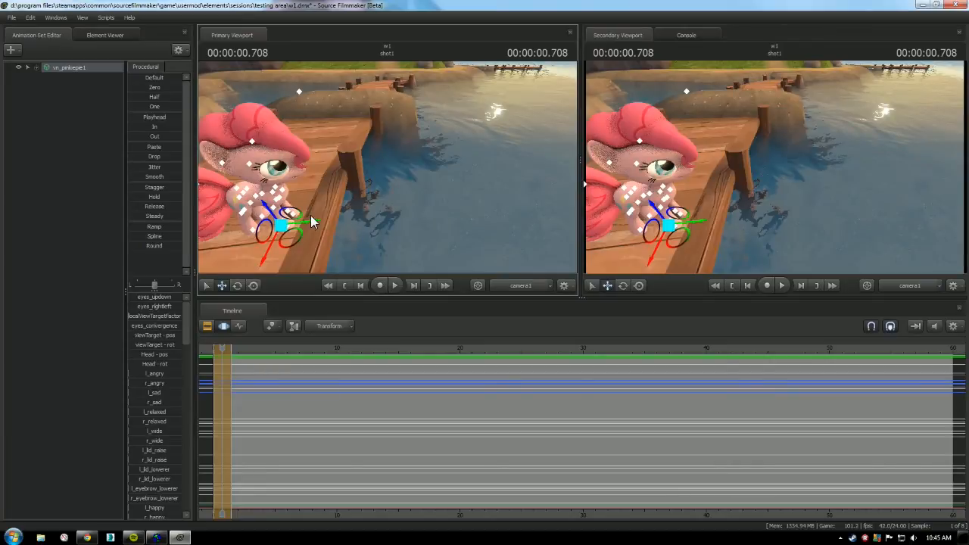
# Shift the pony model towards the edge of the dock and swing the camera around to face it.
pyautogui.press('w')
pyautogui.moveTo(312, 221)
pyautogui.mouseDown()
pyautogui.moveTo(377, 222)
pyautogui.moveTo(285, 223)
pyautogui.moveTo(316, 222)
pyautogui.moveTo(306, 225)
pyautogui.mouseUp()
pyautogui.moveTo(306, 226); pyautogui.dragTo(523, 220)
pyautogui.press('s')
pyautogui.press('a')
pyautogui.moveTo(300, 156); pyautogui.dragTo(333, 167)
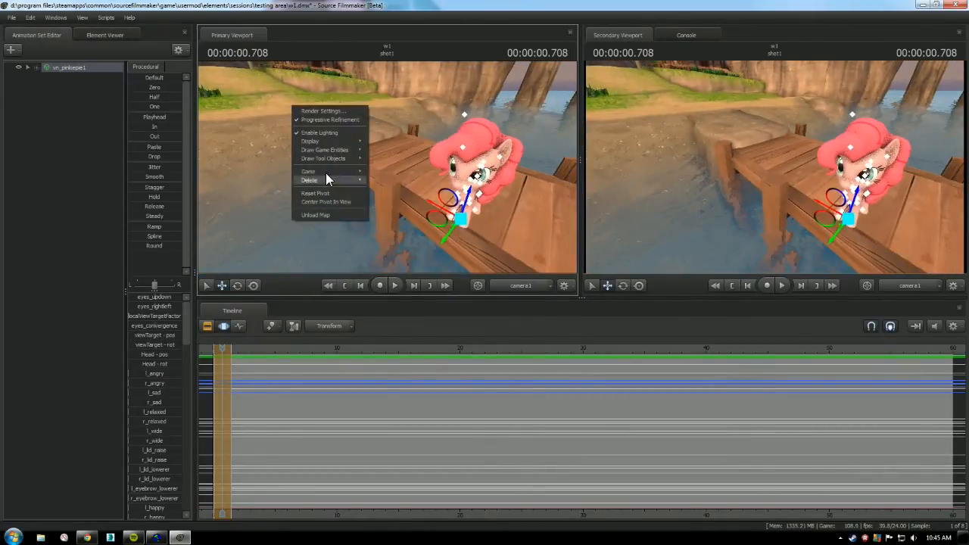
# Fly the camera out across the bay to examine the lit island, houses and docks.
pyautogui.moveTo(266, 130); pyautogui.dragTo(432, 100)
pyautogui.press('w')
pyautogui.press('w')
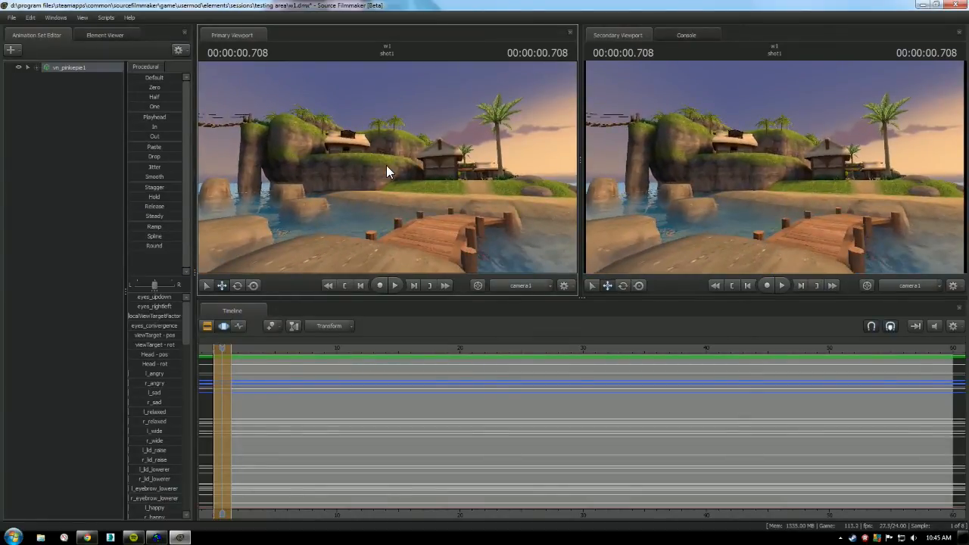
pyautogui.moveTo(386, 165); pyautogui.dragTo(478, 158)
pyautogui.press('w')
pyautogui.press('w')
pyautogui.press('a')
pyautogui.press('w')
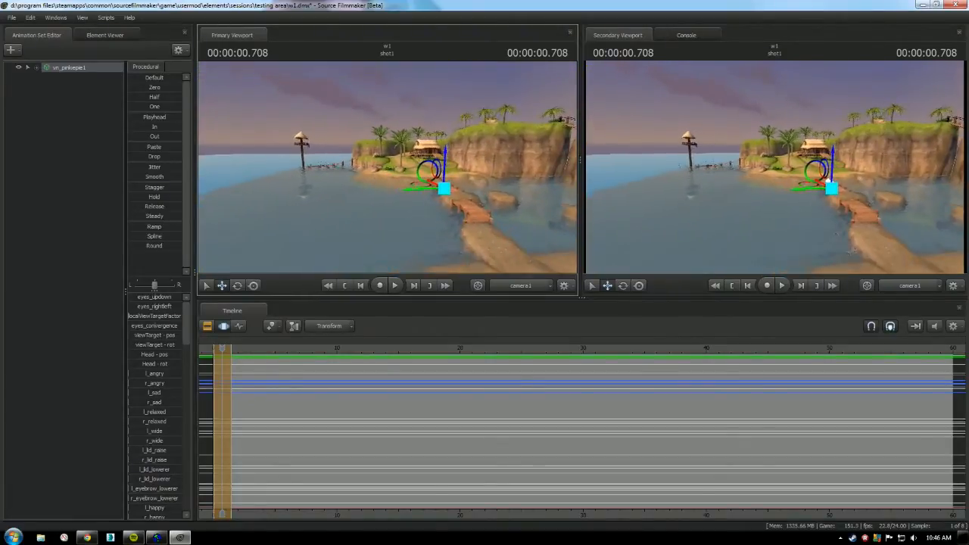
# Examine the map's lighting around the beach, palms and cliff, and return the camera to a view of the dock.
pyautogui.moveTo(340, 171); pyautogui.dragTo(303, 171)
pyautogui.moveTo(386, 167); pyautogui.dragTo(376, 166)
pyautogui.press('w')
pyautogui.moveTo(388, 214); pyautogui.dragTo(409, 209)
pyautogui.press('w')
pyautogui.press('w')
pyautogui.press('s')
pyautogui.press('w')
pyautogui.press('w')
pyautogui.press('w')
pyautogui.press('s')
pyautogui.press('a')
pyautogui.press('s')
pyautogui.press('w')
pyautogui.press('w')
pyautogui.press('s')
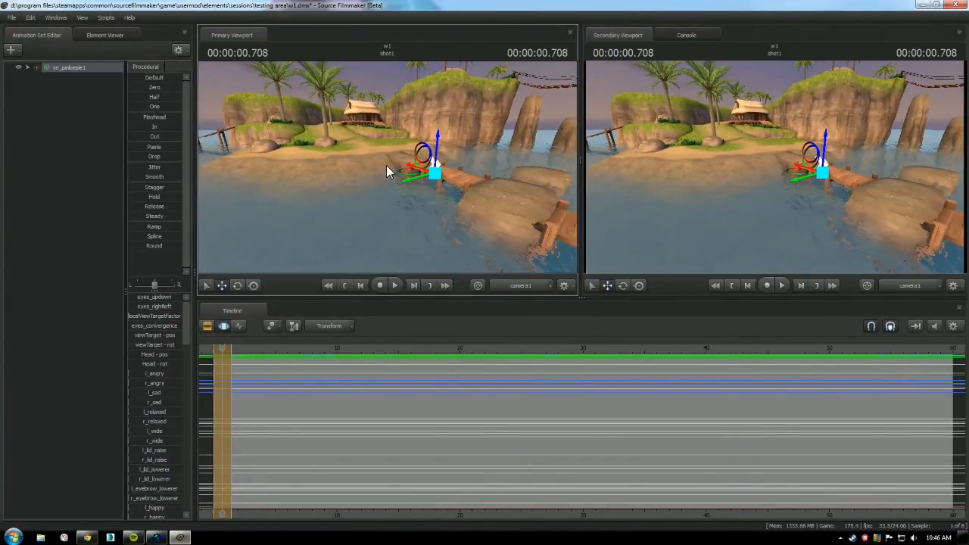
pyautogui.moveTo(383, 167); pyautogui.dragTo(386, 163)
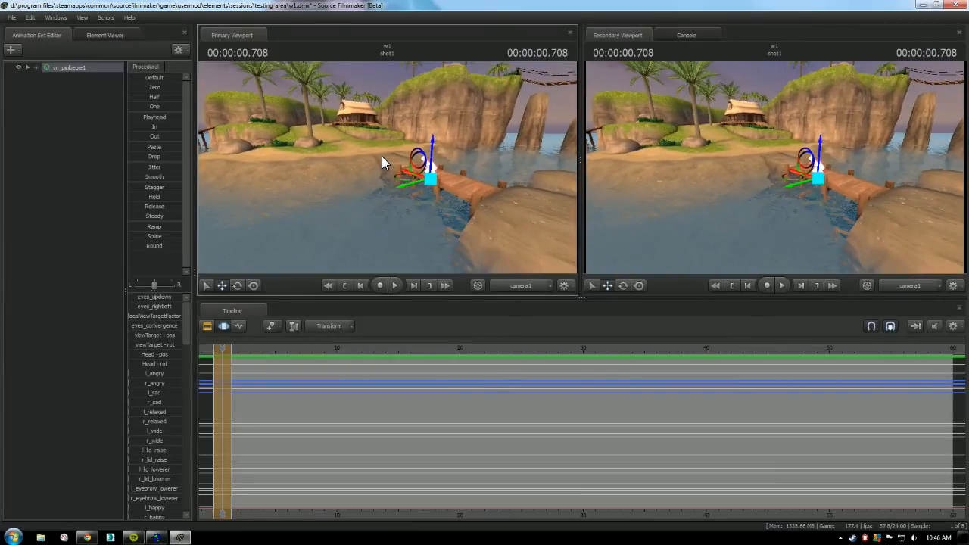